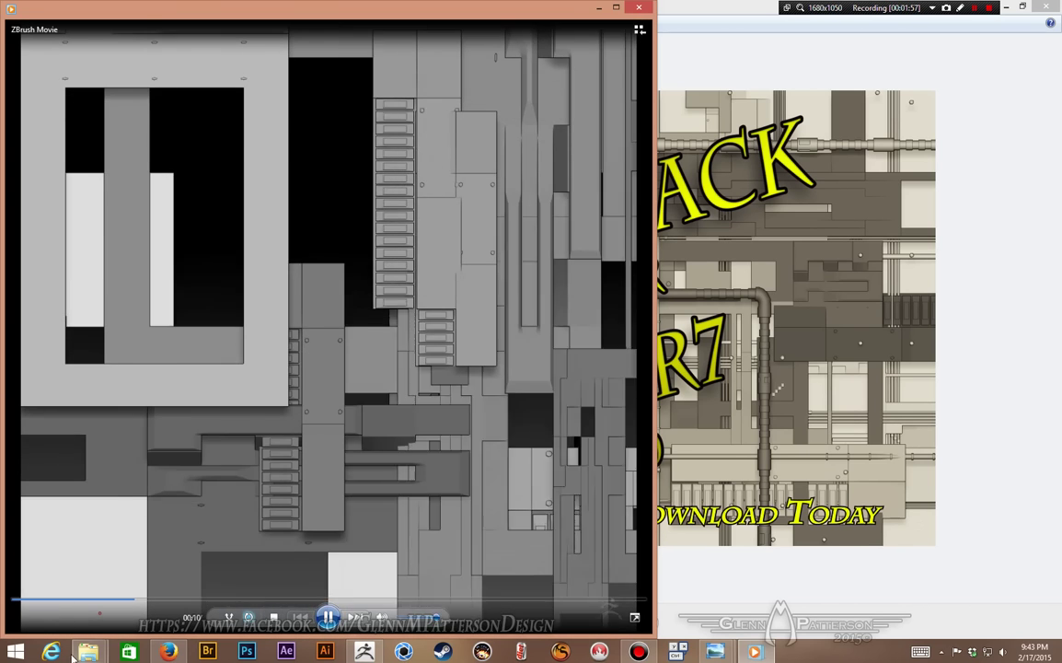
# - Play TechBall.mpg from the Video folder in File Explorer and pause the playback
pyautogui.moveTo(88, 653)
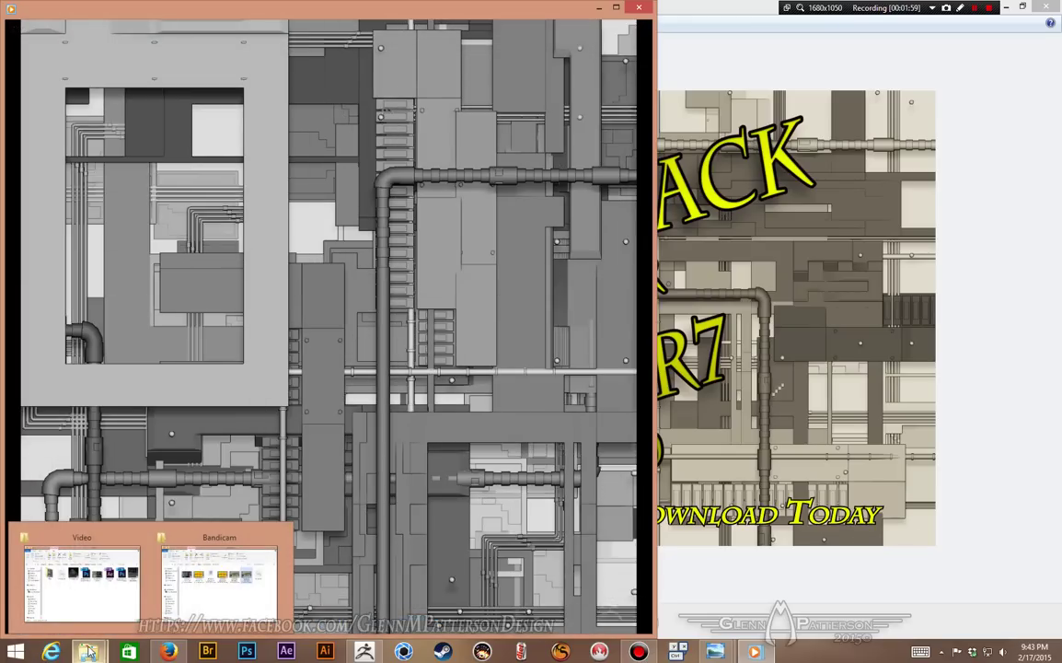
pyautogui.click(103, 598)
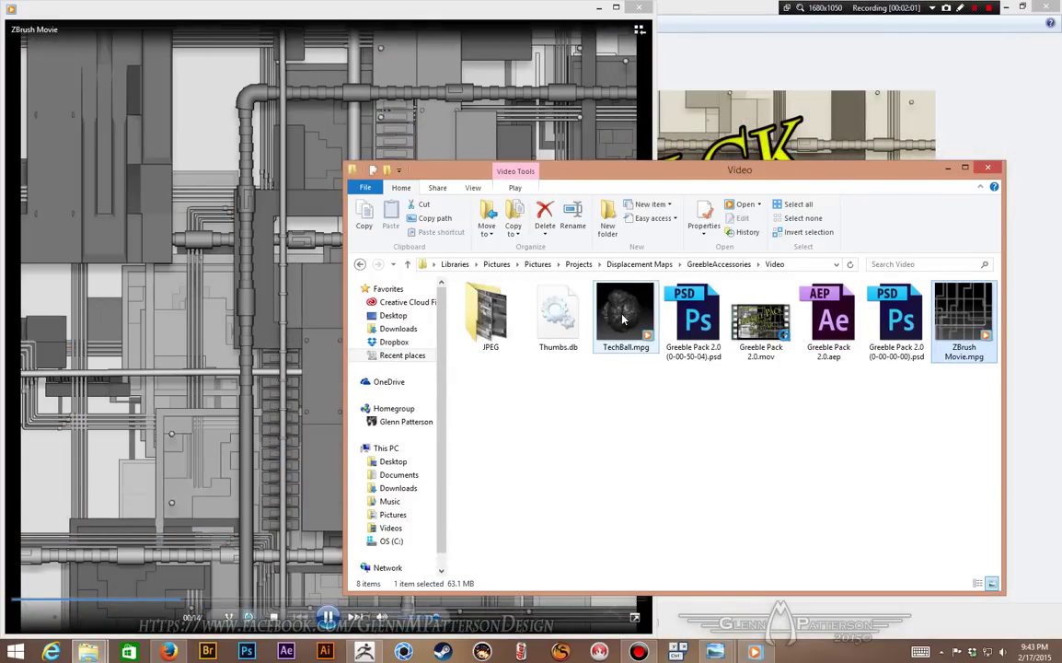
pyautogui.doubleClick(623, 320)
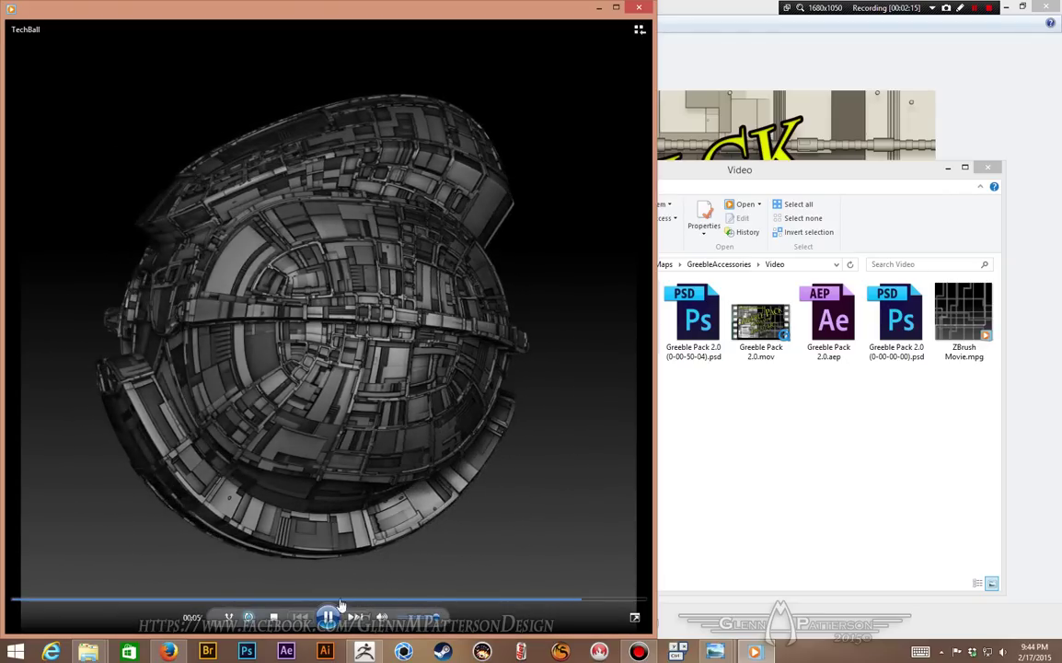
pyautogui.click(330, 618)
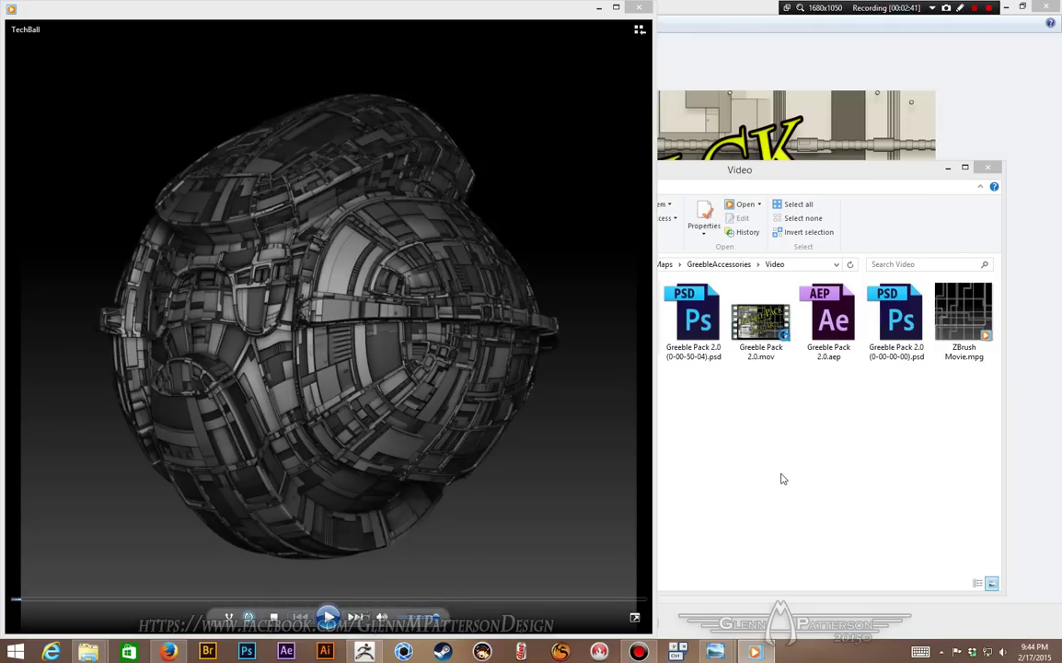
# - Switch to Firefox and open the "Greeble Pack for Zbrush 4R7" thread from the ZBSee forum page
pyautogui.click(169, 652)
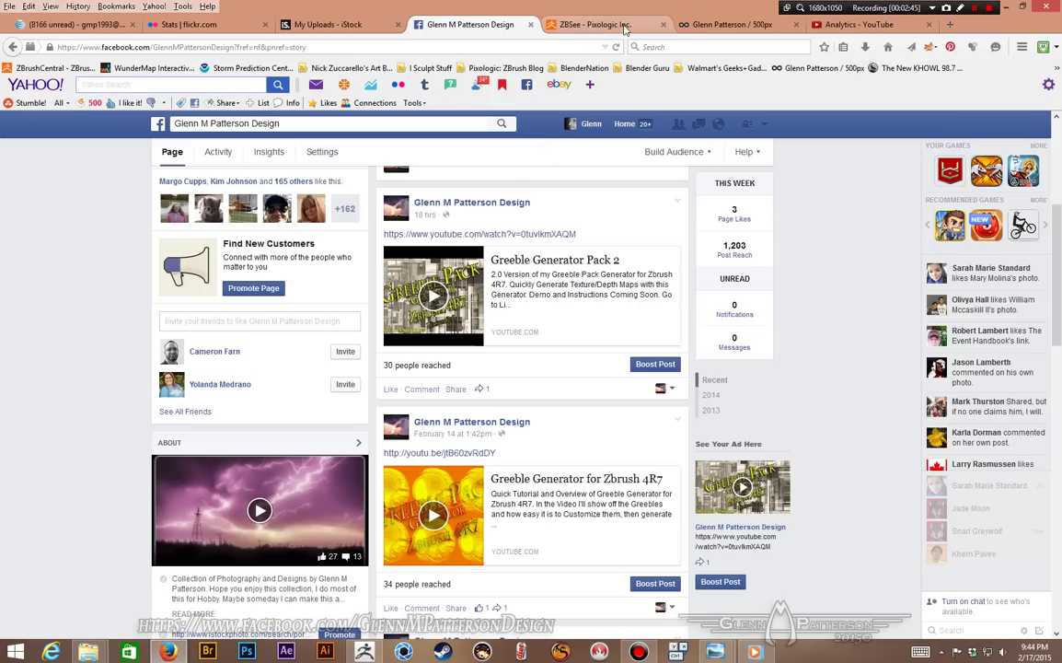
pyautogui.click(590, 23)
pyautogui.scroll(-5, 926, 339)
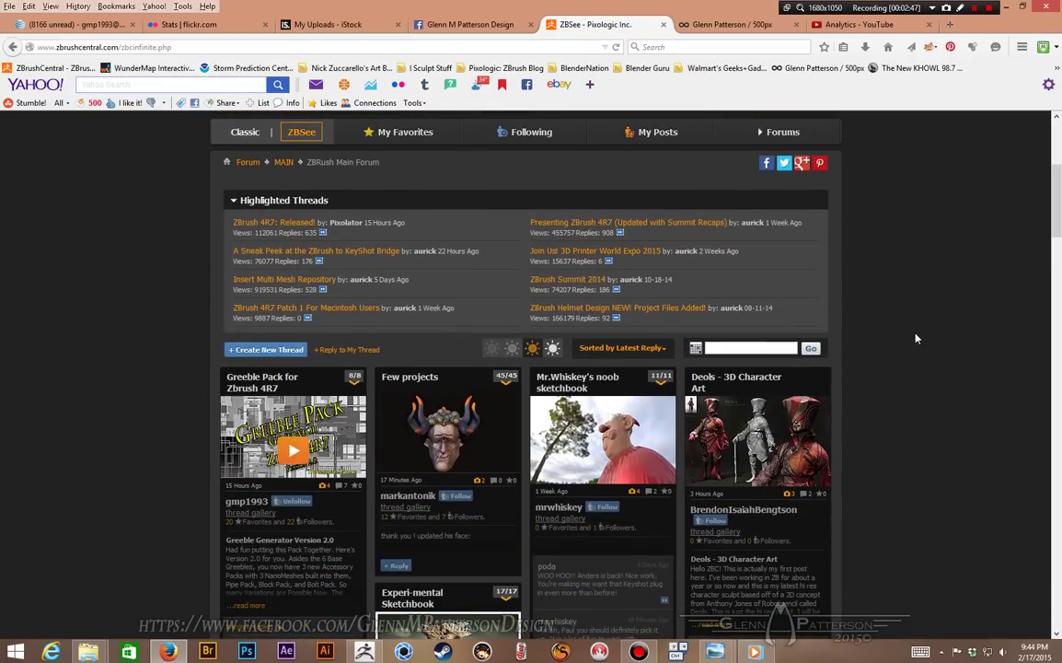
pyautogui.scroll(-4, 916, 339)
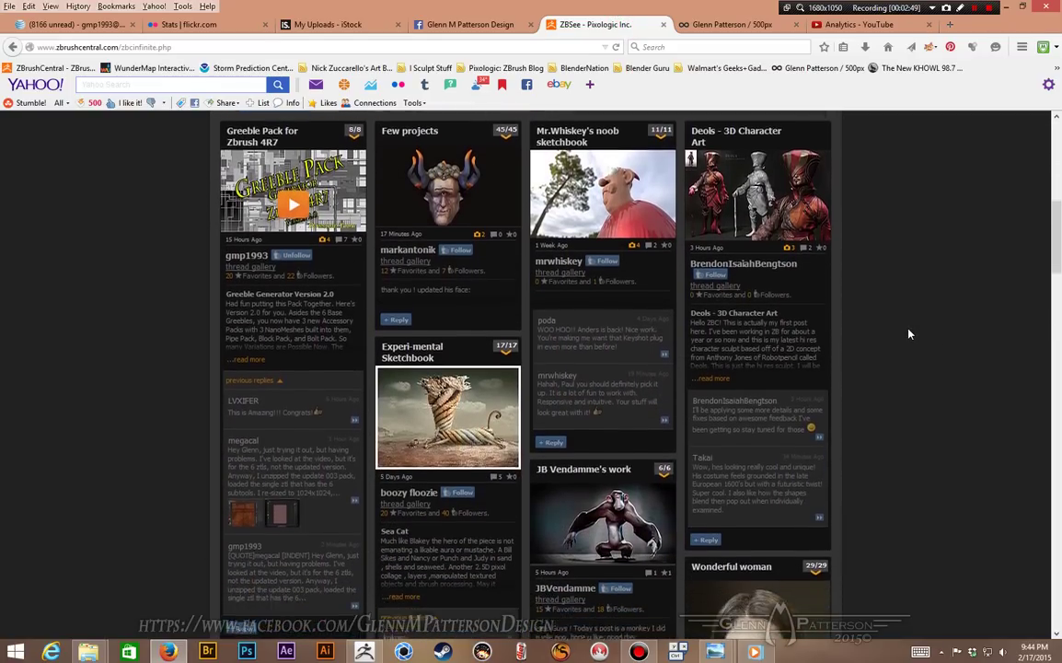
pyautogui.scroll(-4, 910, 332)
pyautogui.scroll(4, 909, 332)
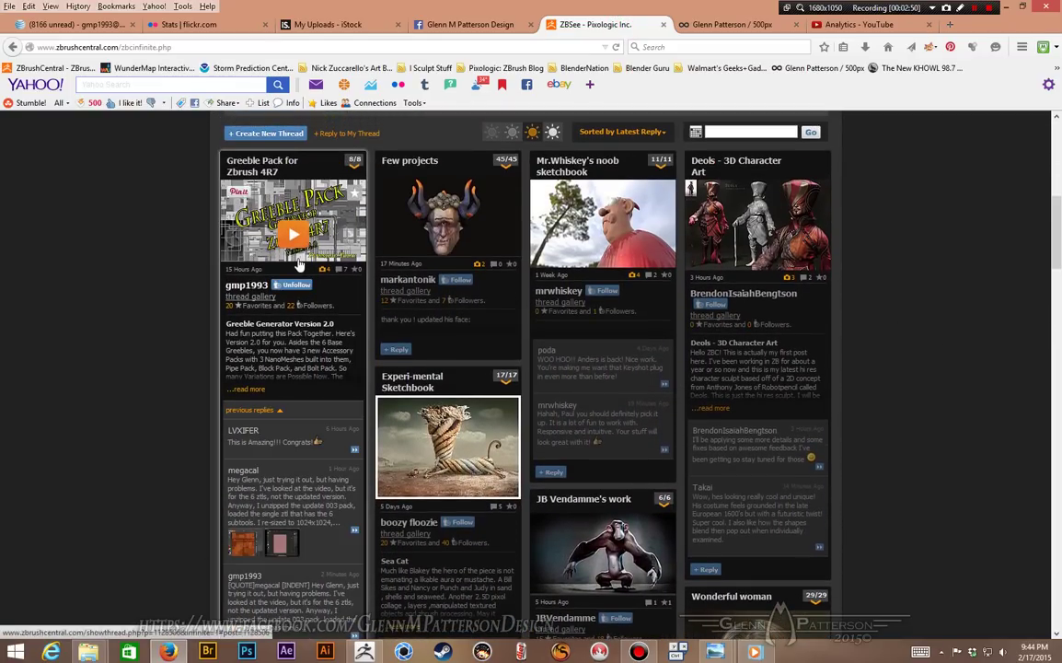
pyautogui.click(323, 210)
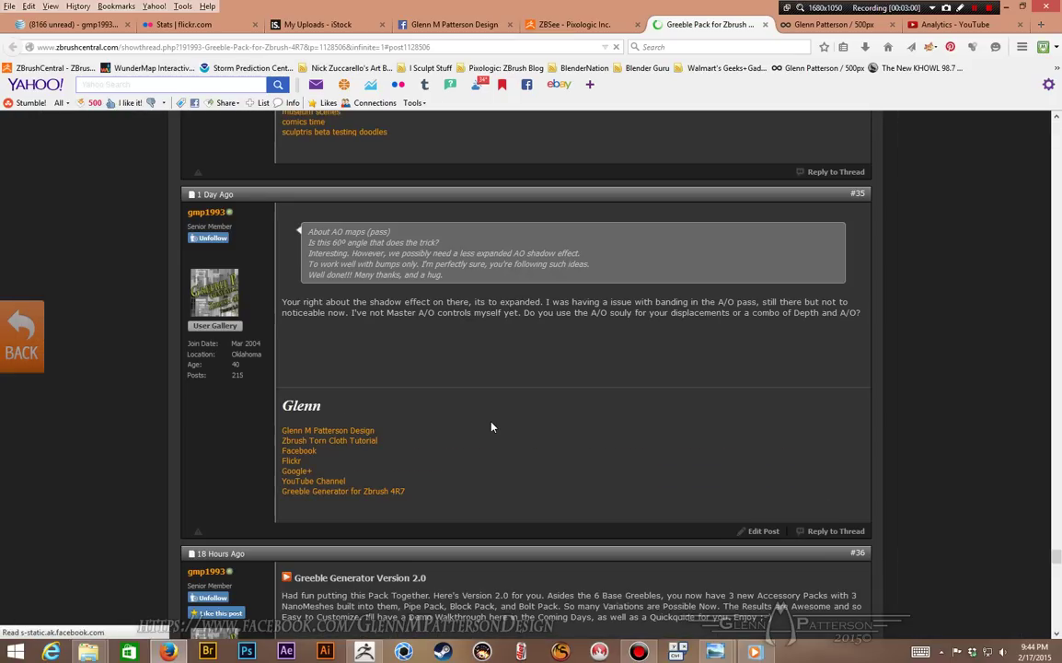
# - Download Greeble1024_1024.zip from the Greeble Generator Version 2.0 post and save it in the DEMO GREEBLE folder
pyautogui.scroll(-5, 1059, 452)
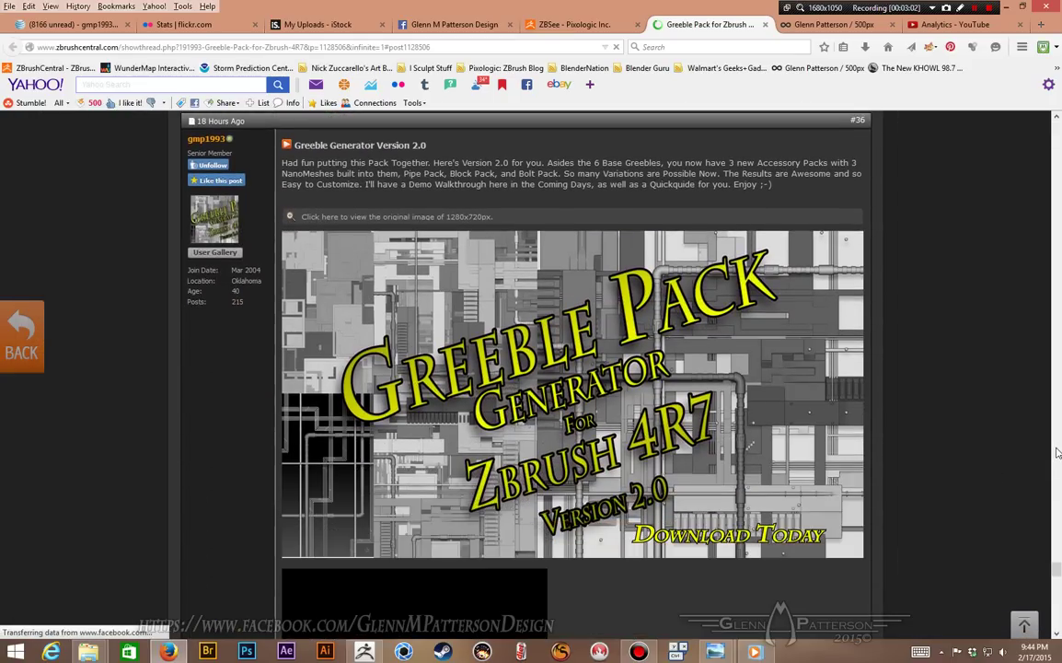
pyautogui.scroll(-5, 1059, 452)
pyautogui.scroll(6, 1057, 454)
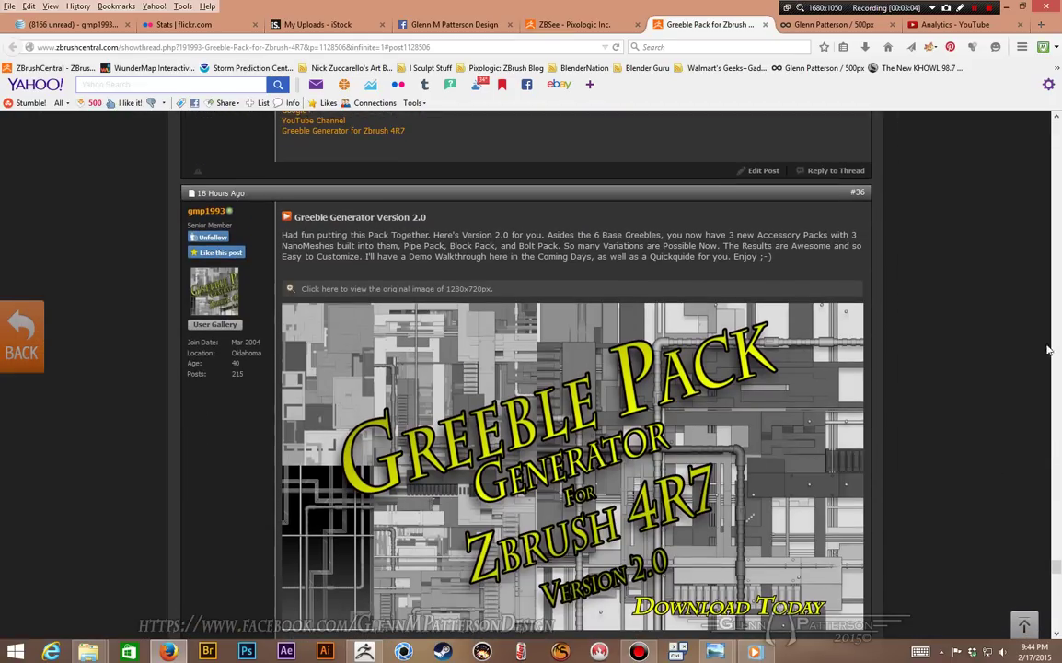
pyautogui.scroll(-1, 1001, 353)
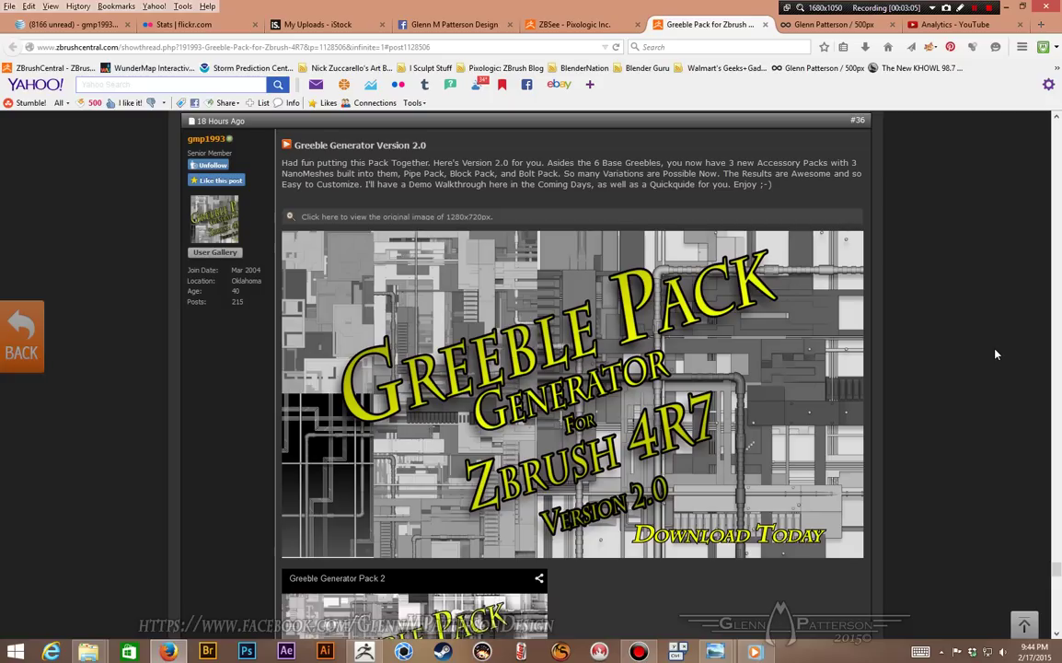
pyautogui.scroll(-2, 995, 353)
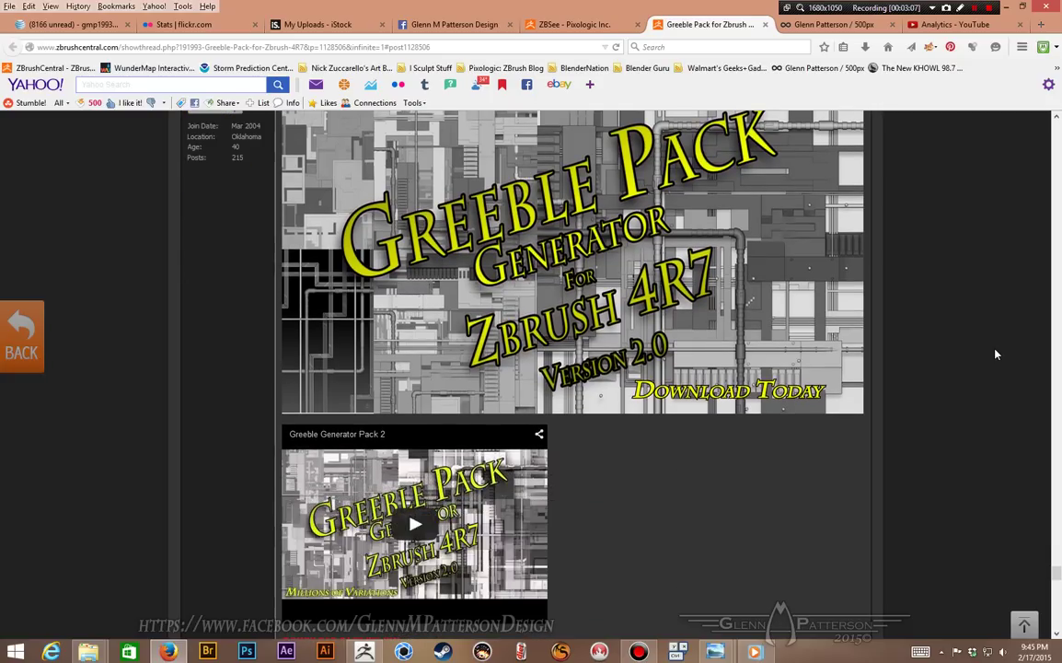
pyautogui.scroll(-3, 995, 354)
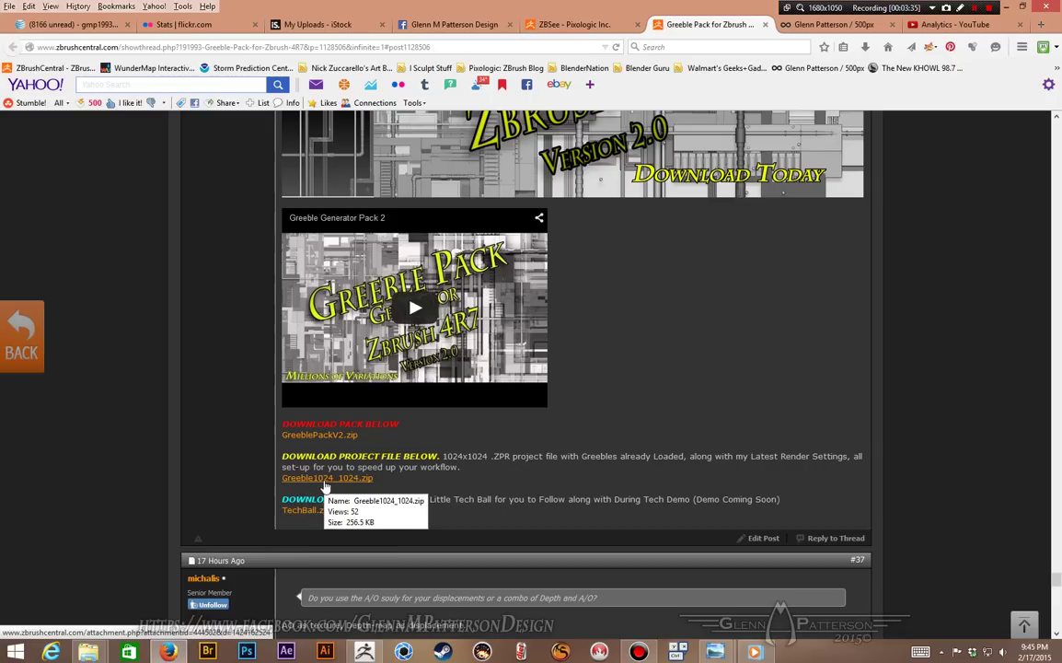
pyautogui.click(324, 482)
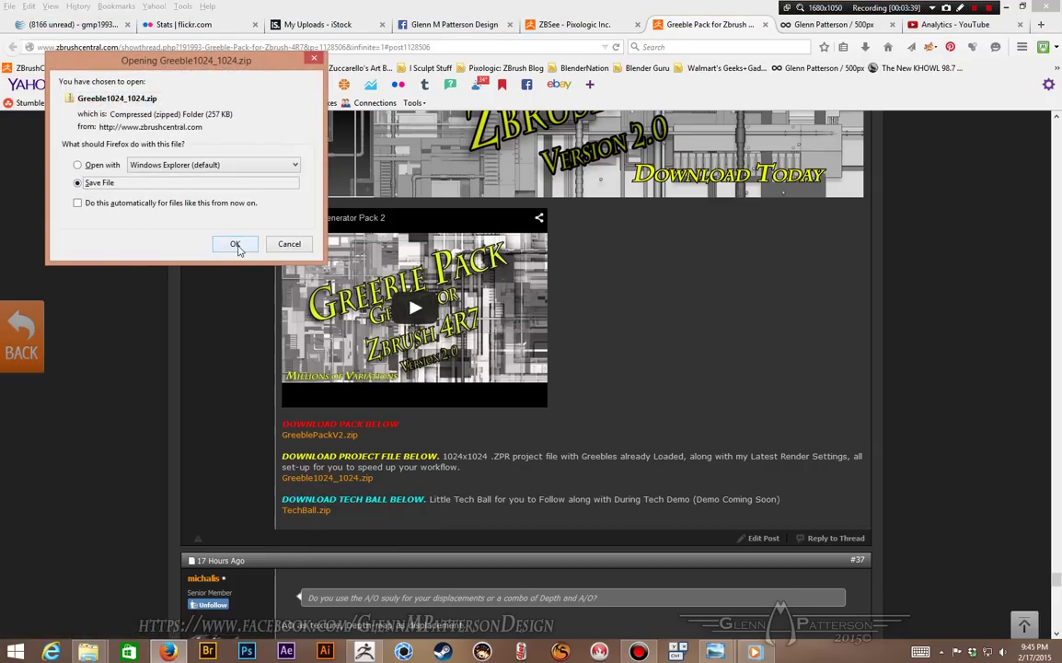
pyautogui.click(235, 245)
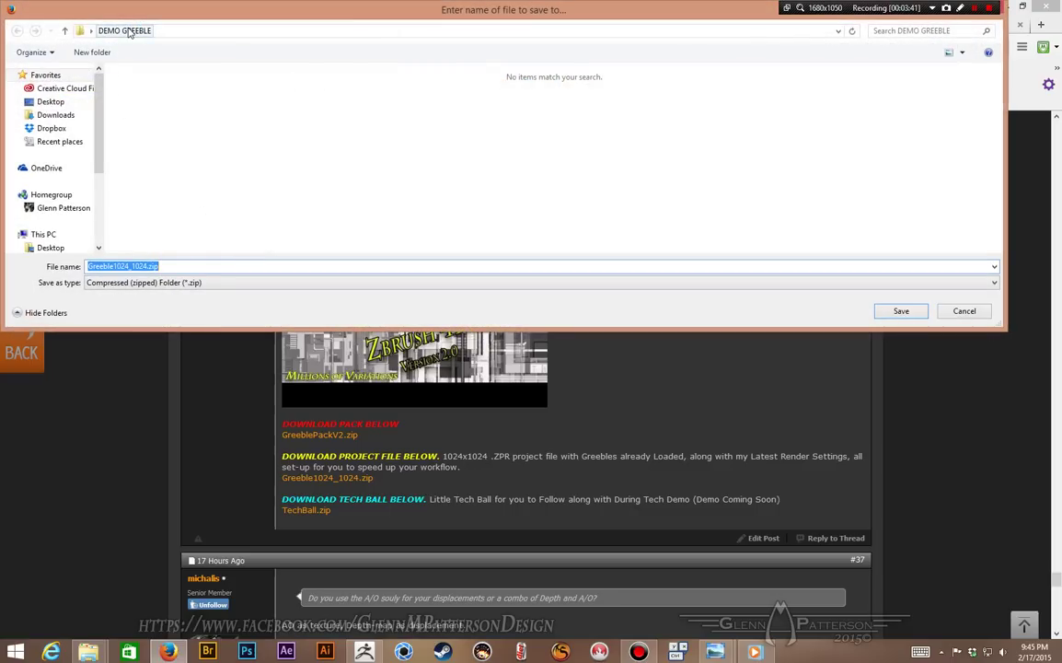
pyautogui.click(901, 311)
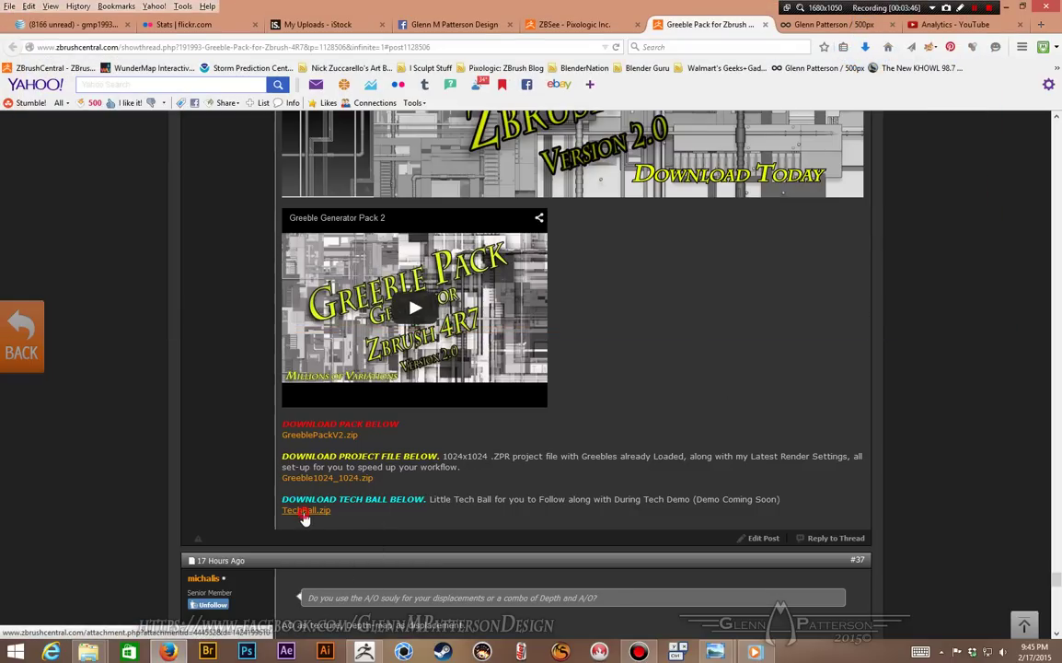
# - Download TechBall.zip from the same post and save it in the DEMO GREEBLE folder
pyautogui.click(305, 512)
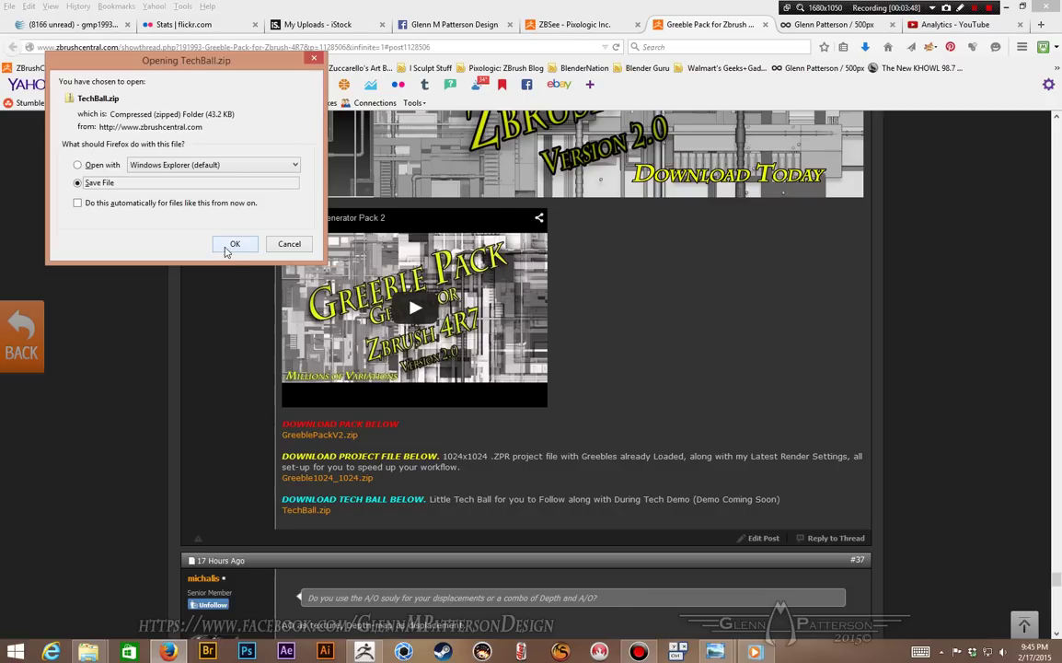
pyautogui.click(233, 245)
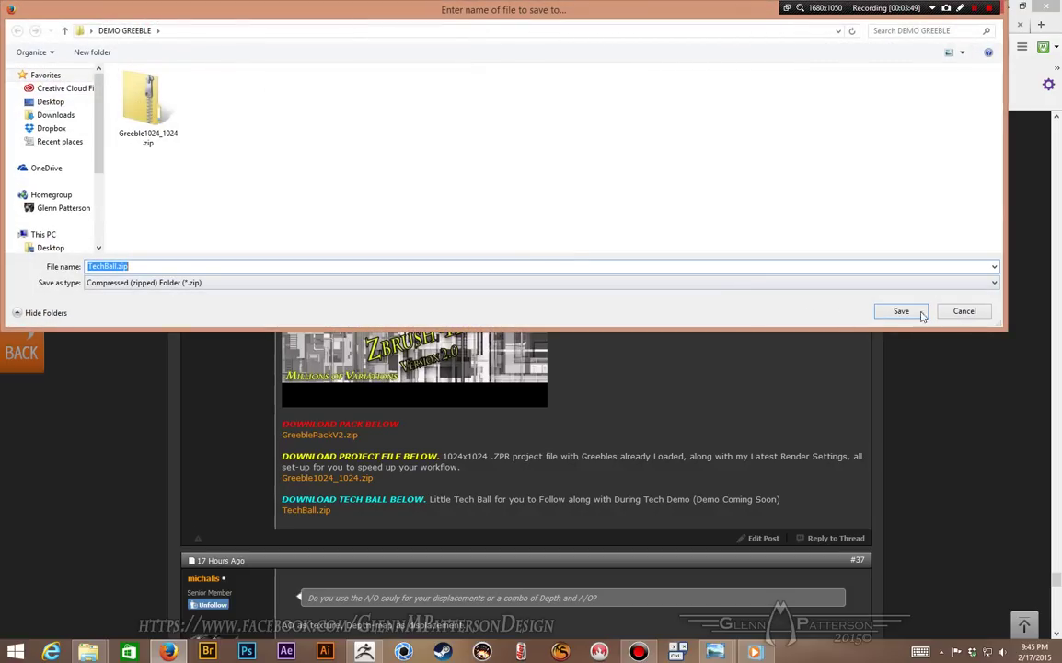
pyautogui.click(899, 312)
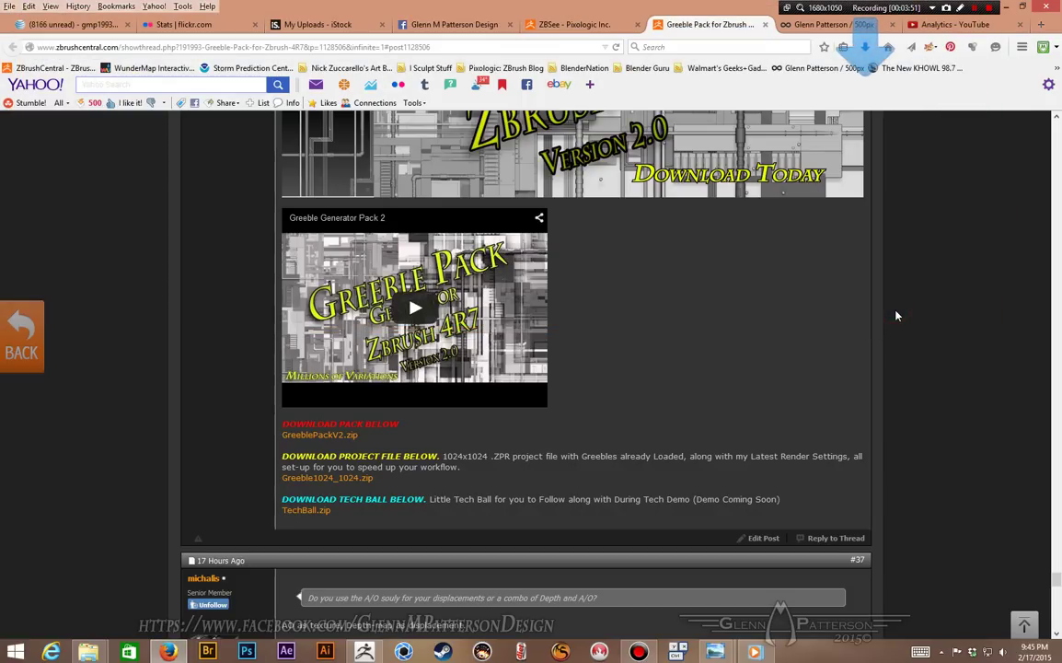
# - Switch to File Explorer and open the DEMO GREEBLE folder on the Desktop
pyautogui.moveTo(88, 650)
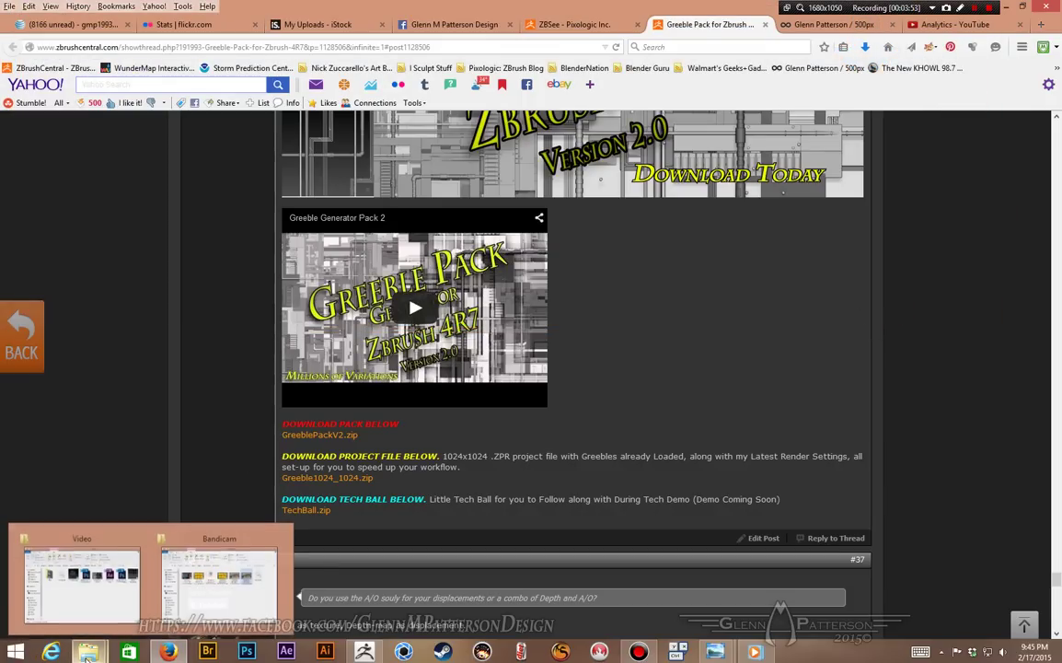
pyautogui.click(78, 598)
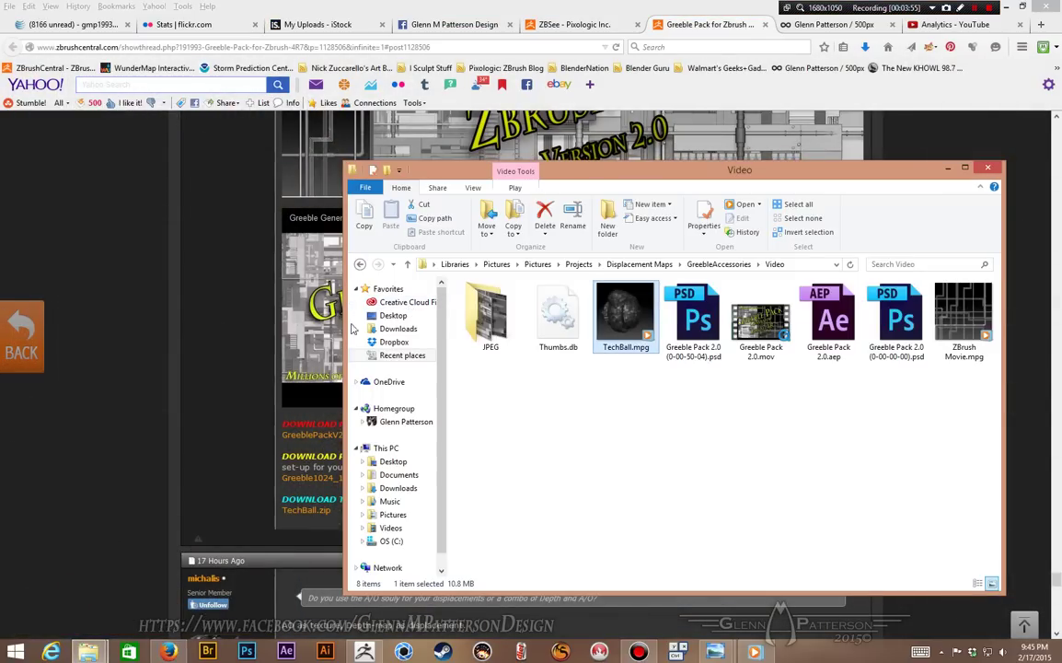
pyautogui.click(394, 315)
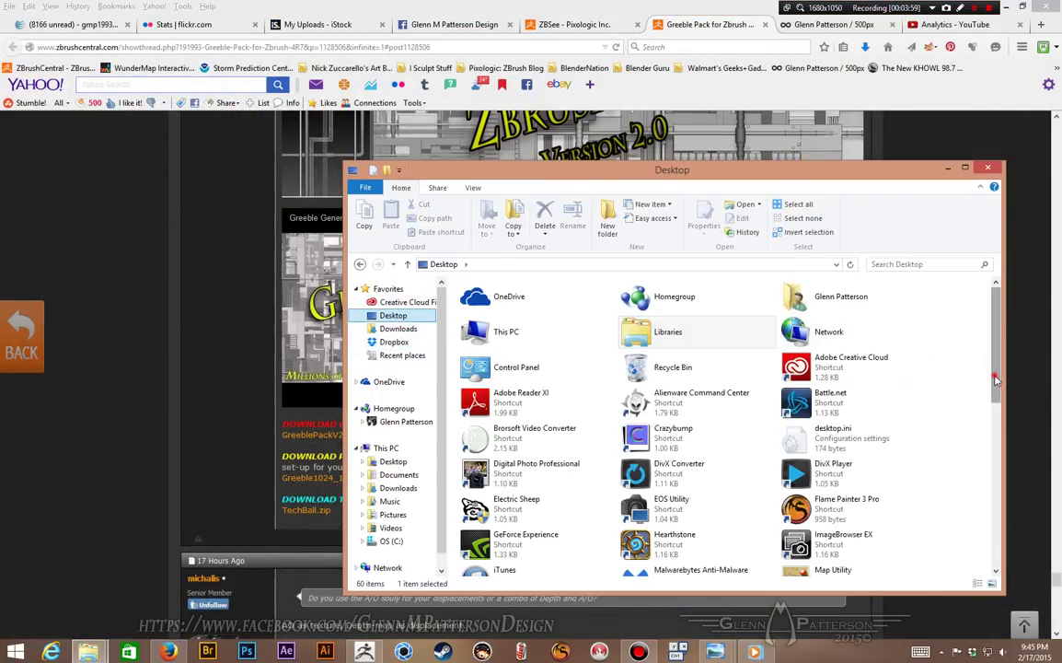
pyautogui.moveTo(997, 399); pyautogui.dragTo(1013, 516)
pyautogui.click(635, 392)
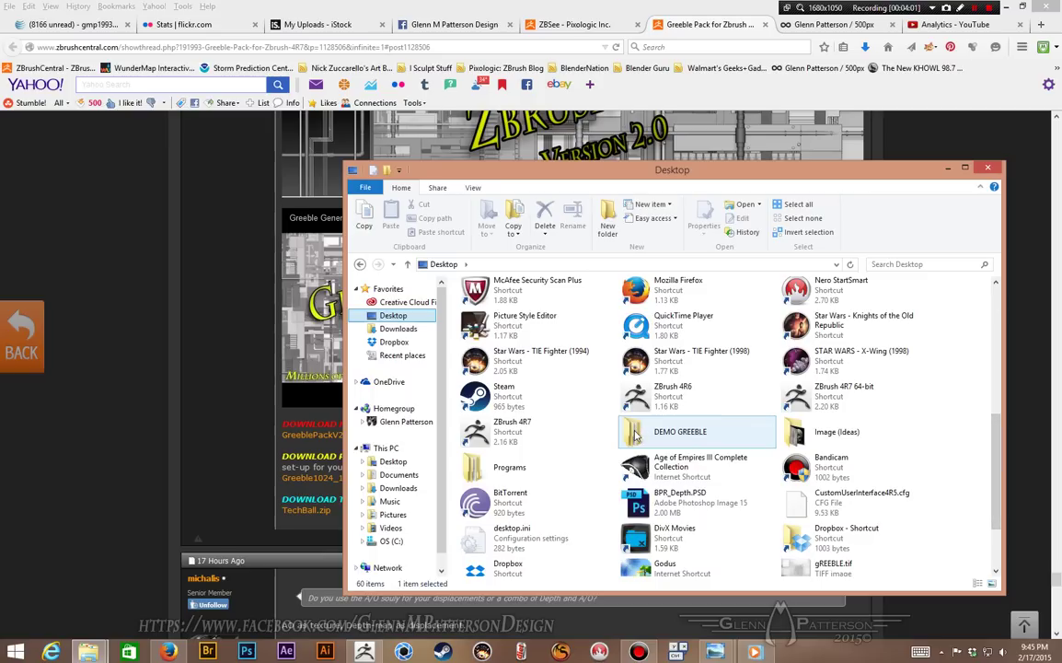
pyautogui.doubleClick(635, 392)
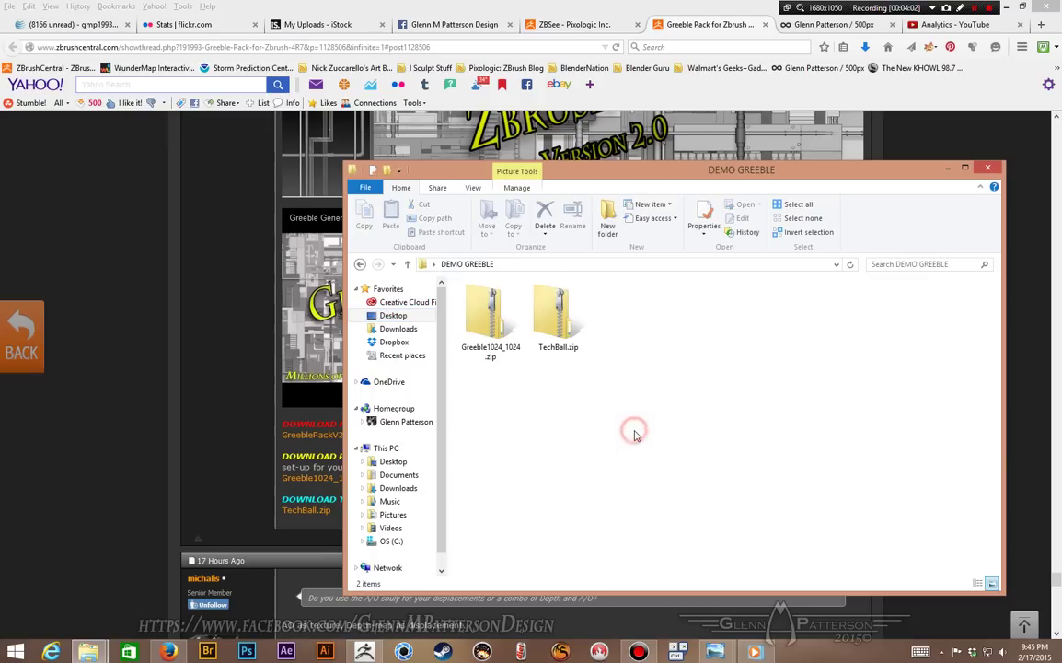
# - Extract Greeble1024_1024.zip to a Greeble1024_1024 subfolder of DEMO GREEBLE and close the extracted folder's window
pyautogui.click(480, 320)
pyautogui.doubleClick(480, 319)
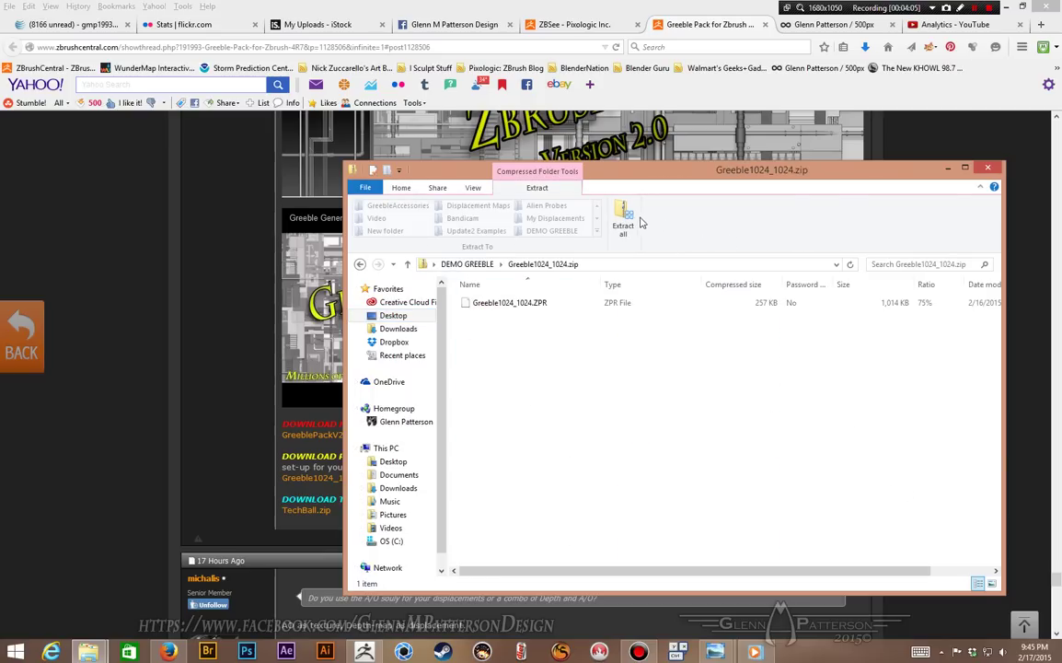
pyautogui.click(623, 221)
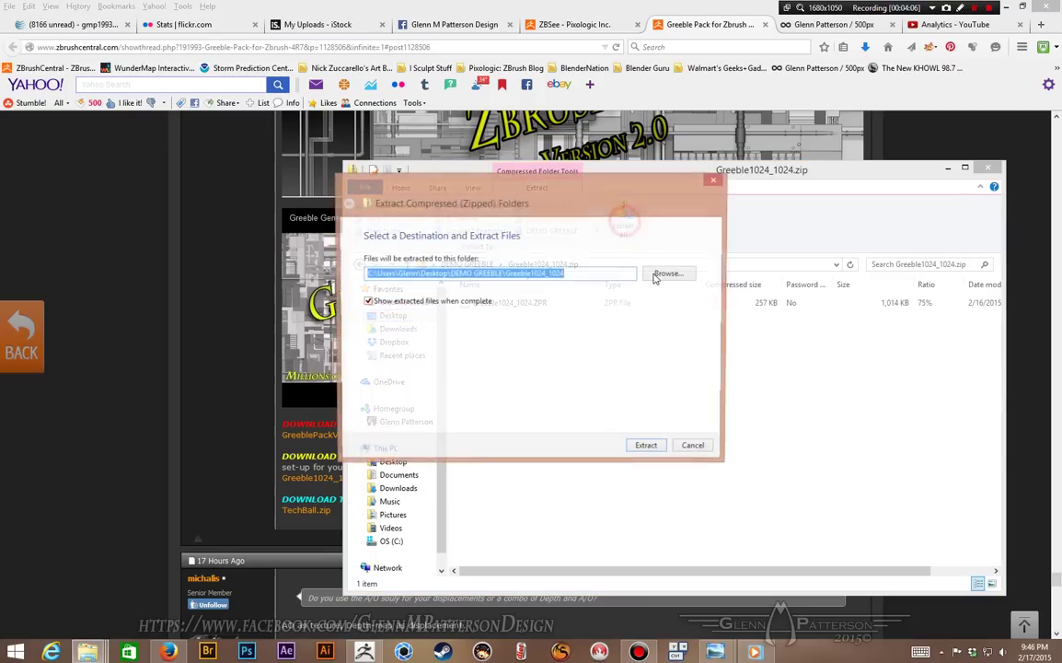
pyautogui.click(657, 449)
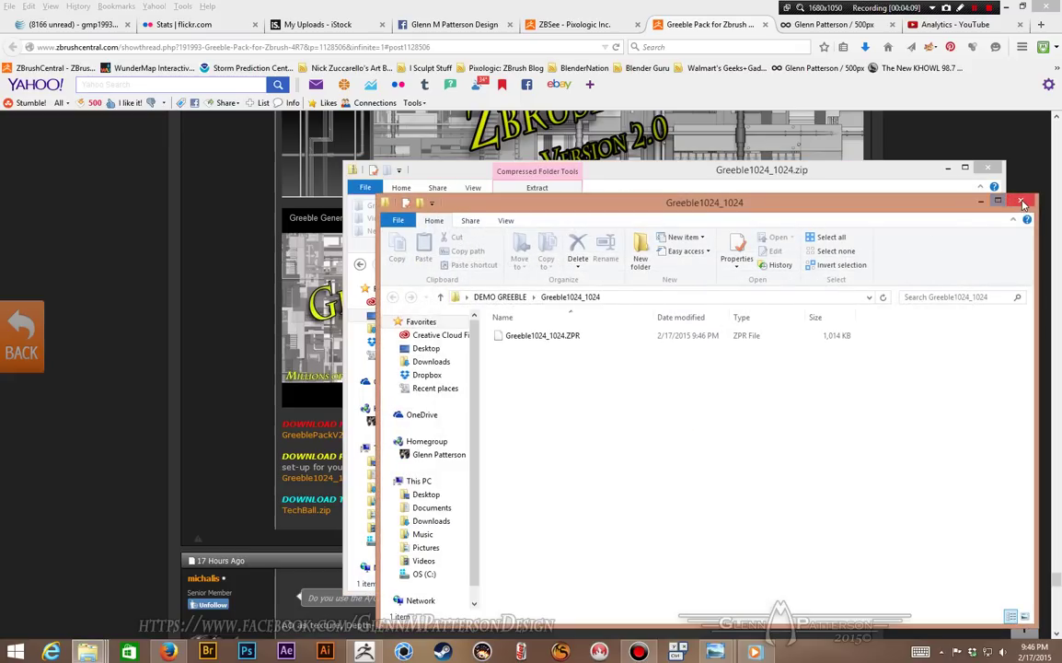
pyautogui.click(1022, 202)
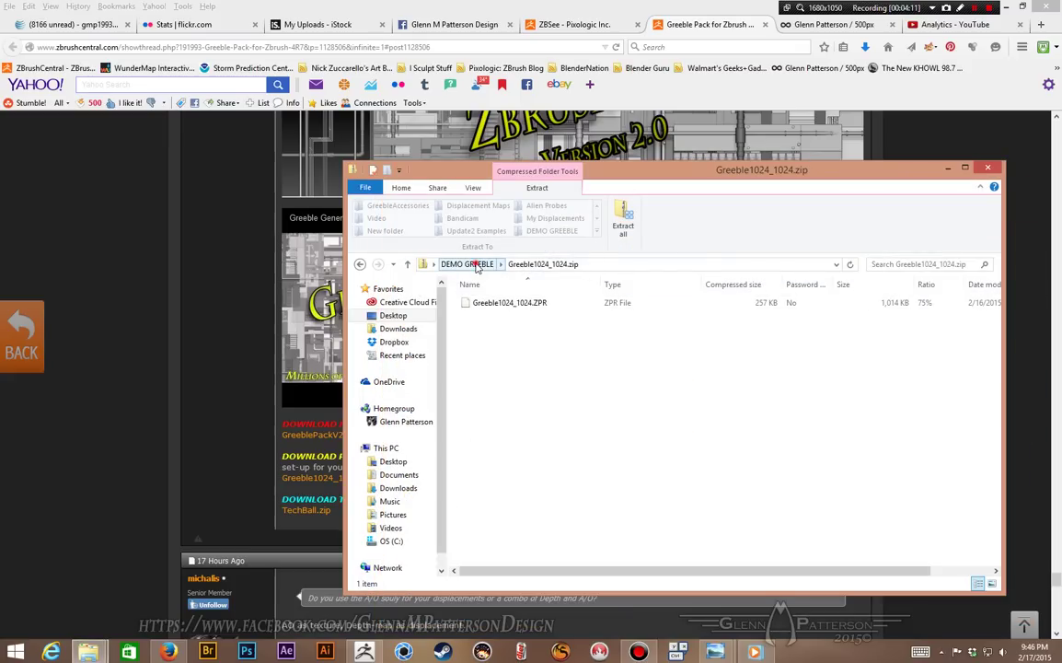
# - Return to the DEMO GREEBLE folder and extract TechBall.zip to its TechBall subfolder
pyautogui.click(477, 267)
pyautogui.doubleClick(627, 308)
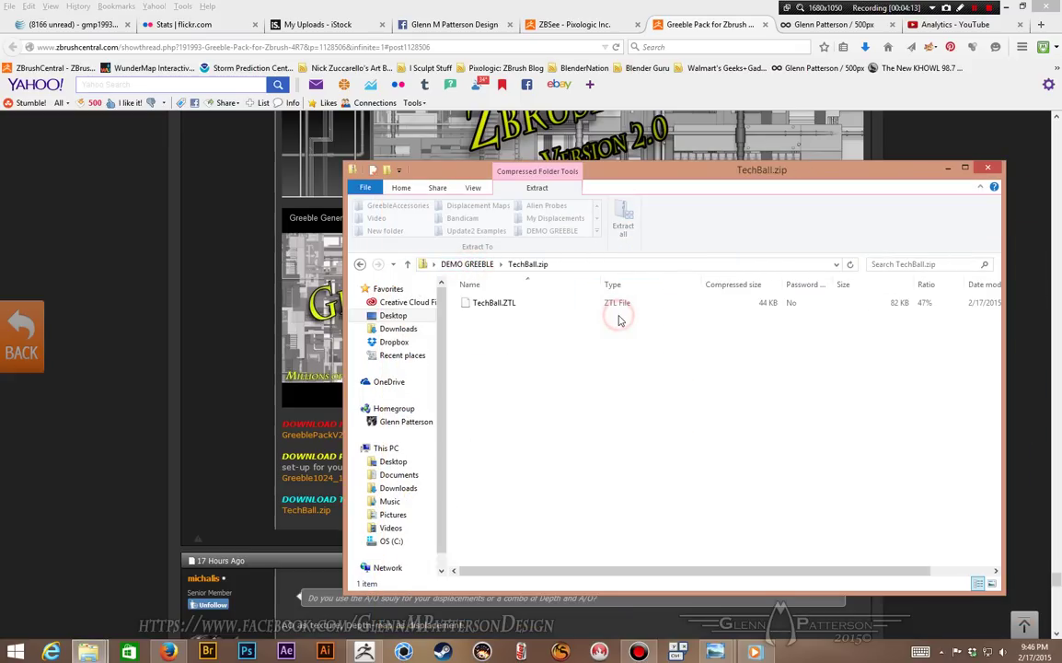
pyautogui.click(622, 218)
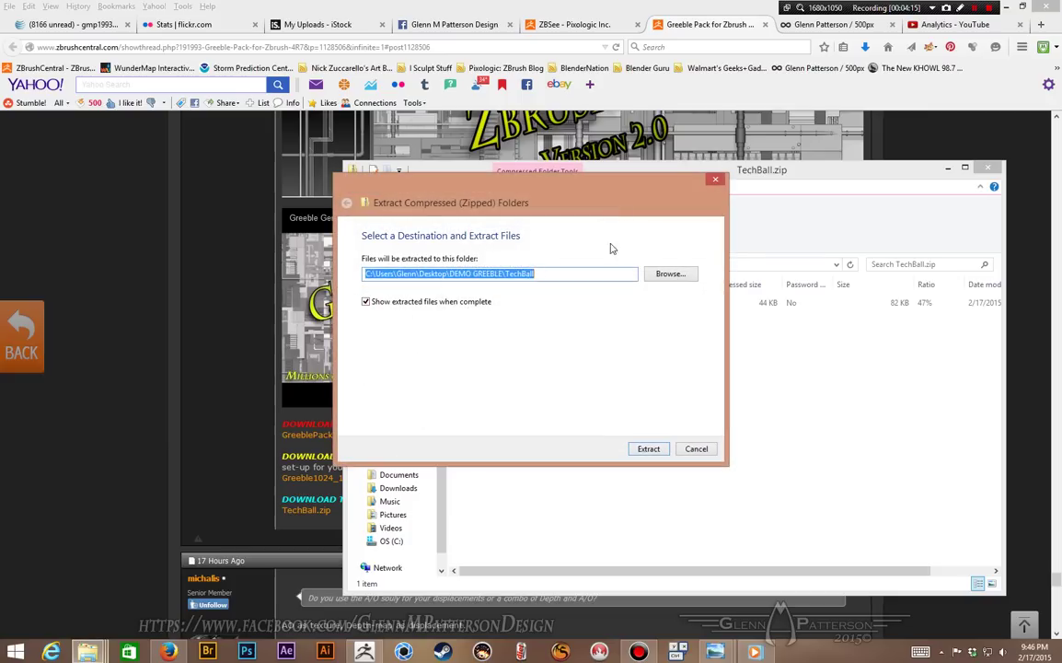
pyautogui.click(648, 449)
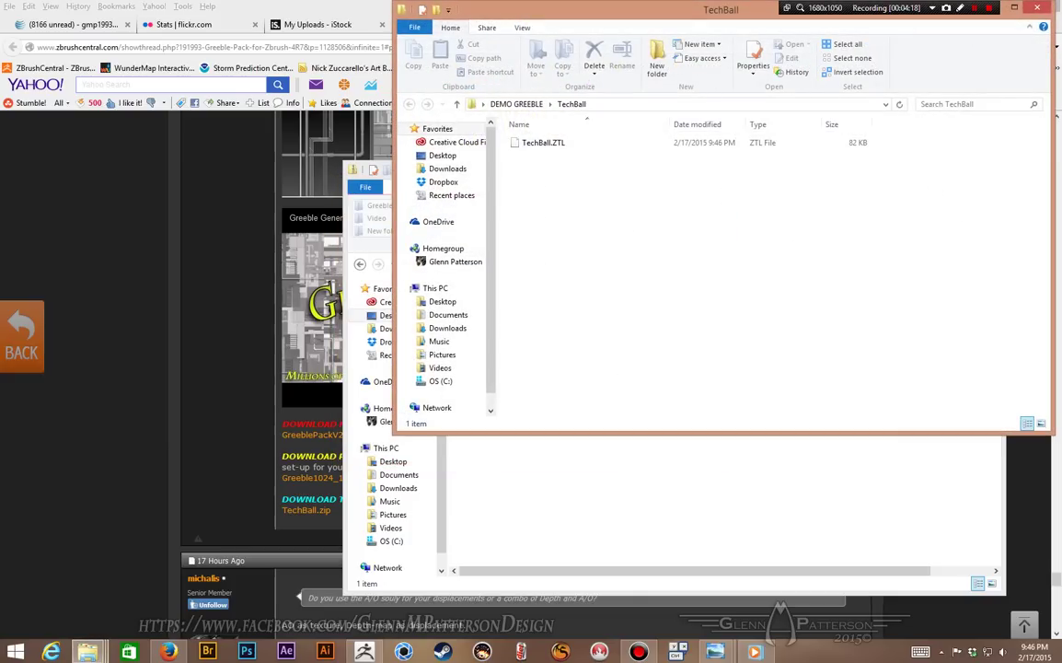
# - Close the extracted TechBall folder and the TechBall.zip window, and switch to ZBrush
pyautogui.hotkey('alt', 'F4')
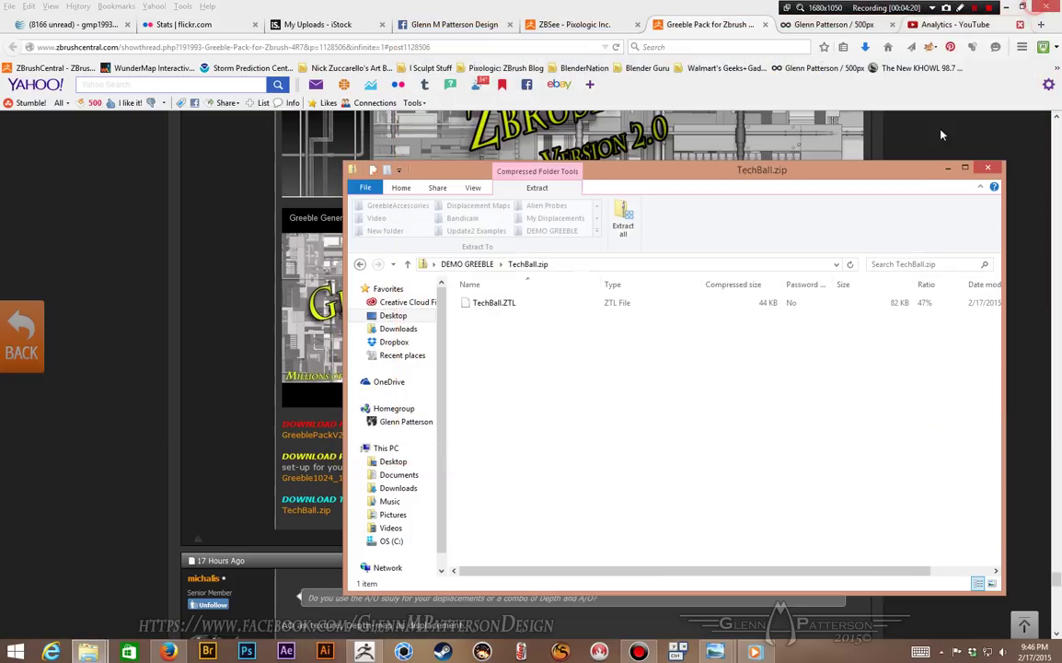
pyautogui.click(988, 167)
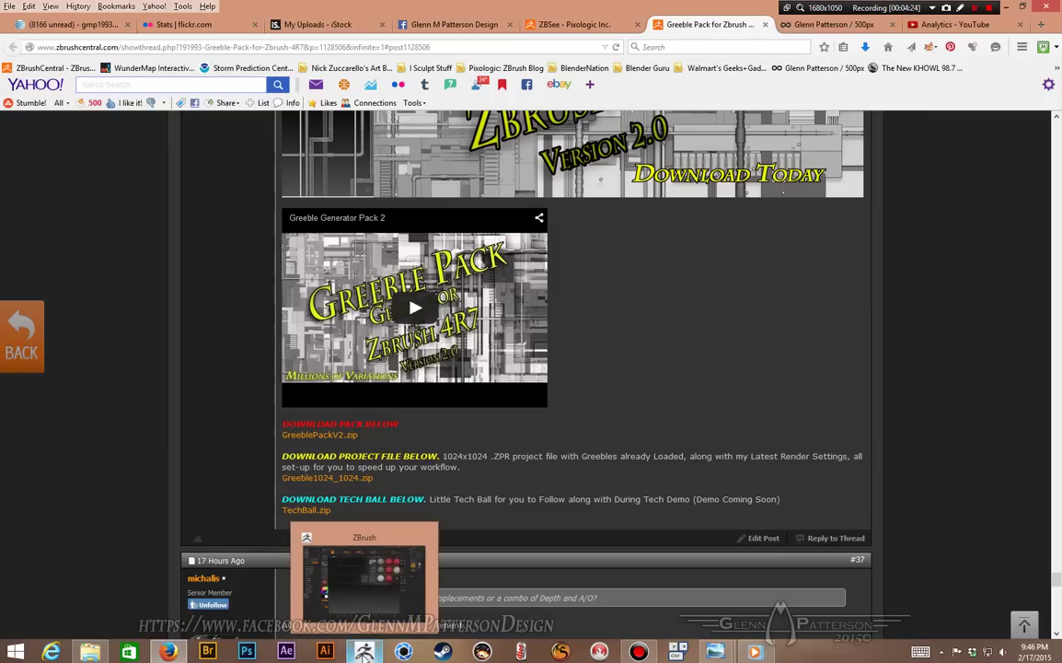
pyautogui.click(364, 653)
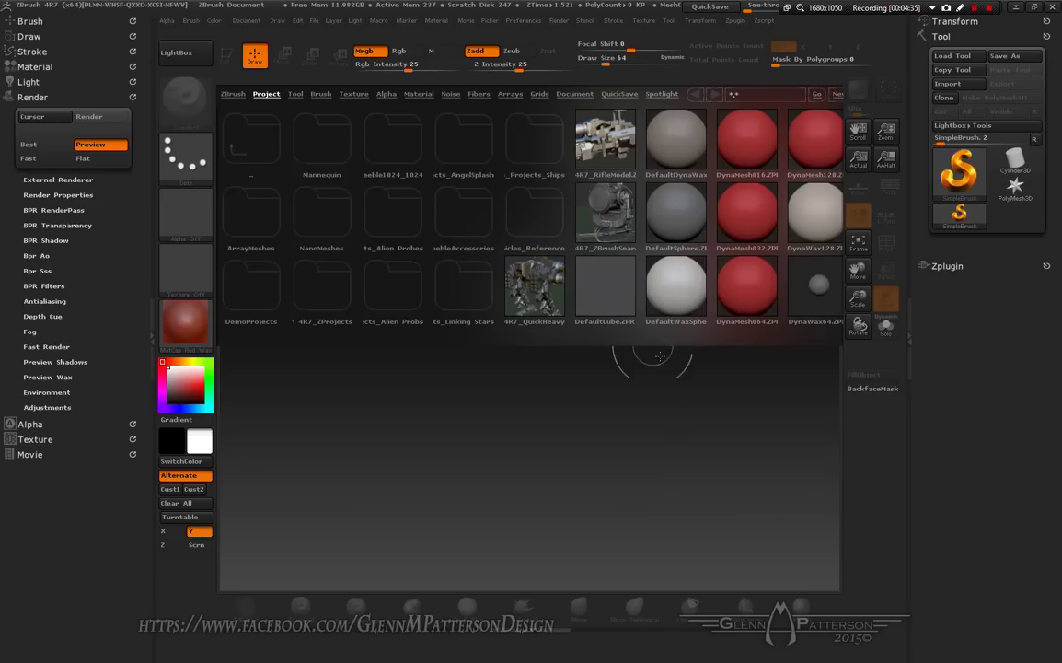
# - Hide LightBox and open the project Greeble1024_1024.ZPR from the Greeble1024_1024 subfolder of DEMO GREEBLE
pyautogui.press(',')
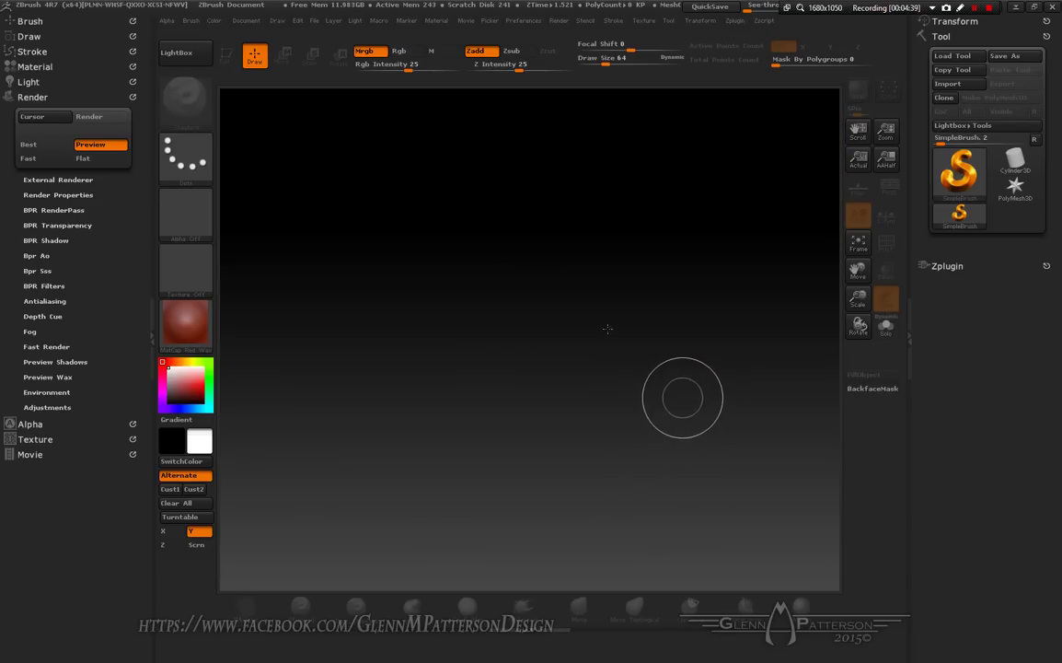
pyautogui.click(313, 21)
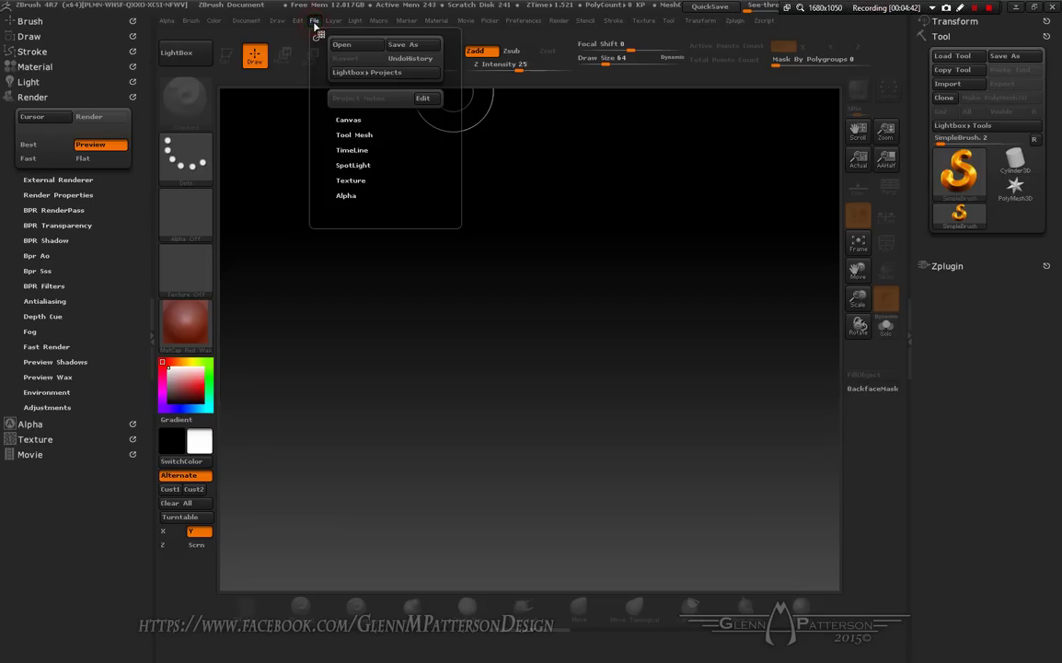
pyautogui.click(369, 51)
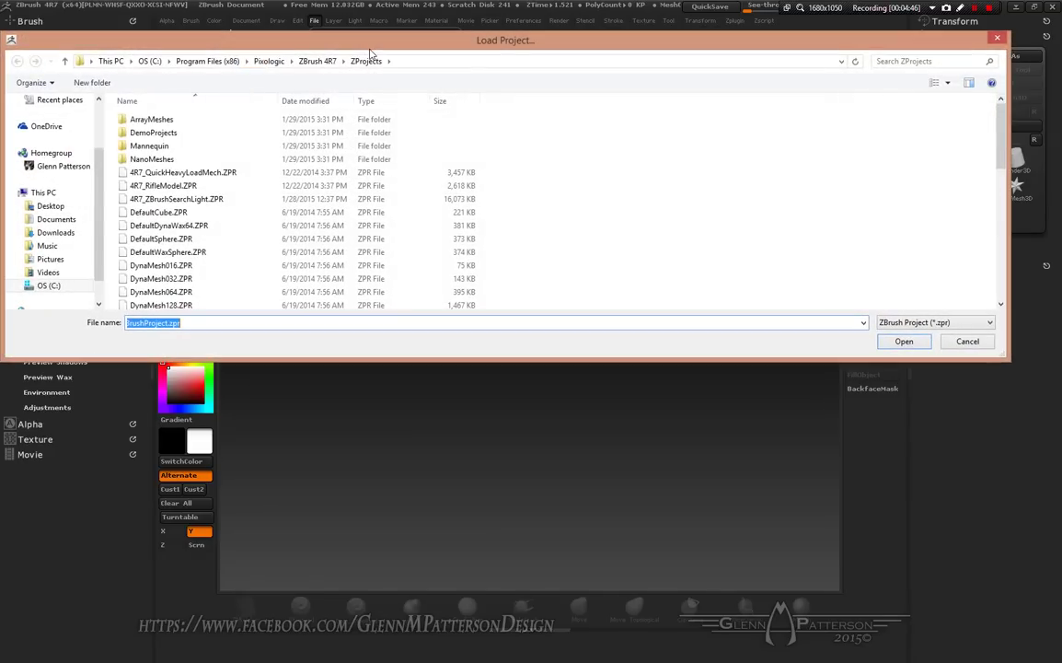
pyautogui.click(66, 101)
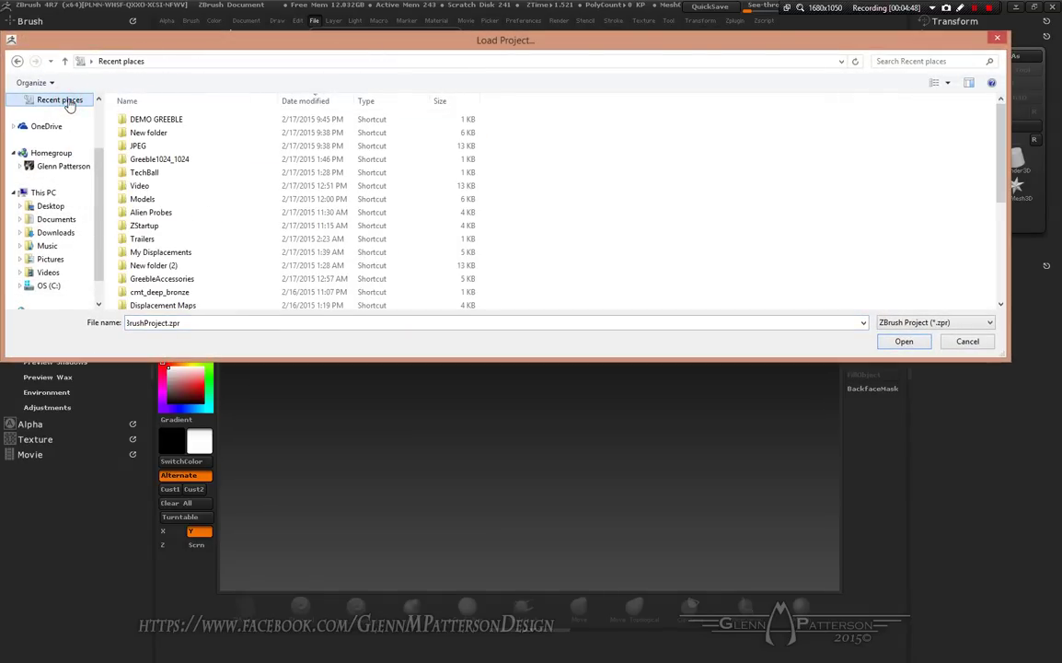
pyautogui.click(123, 120)
pyautogui.doubleClick(124, 120)
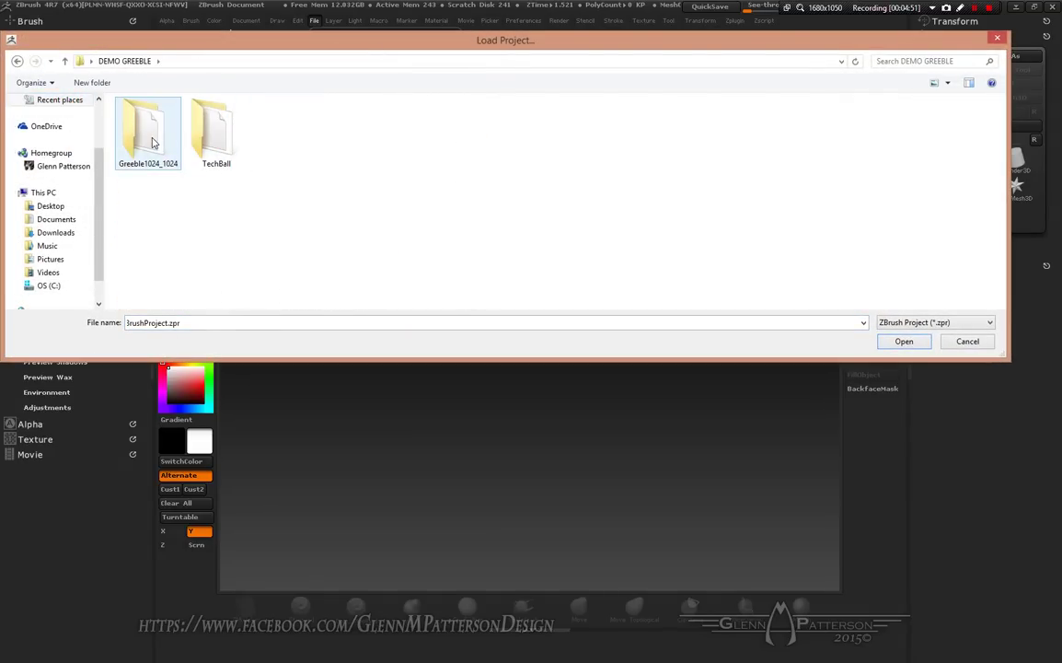
pyautogui.doubleClick(151, 134)
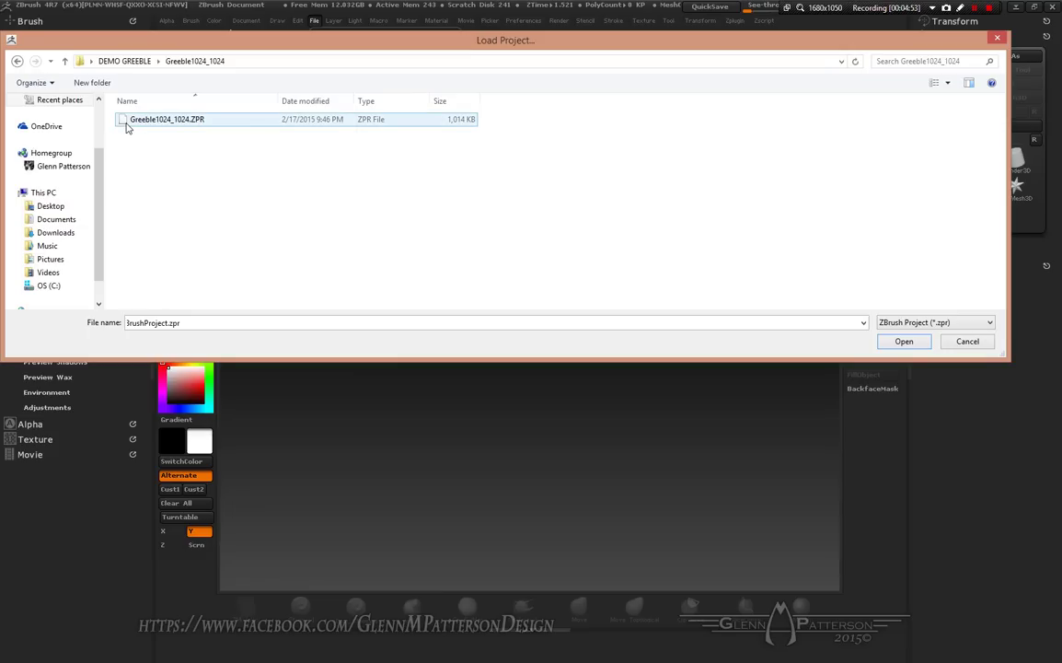
pyautogui.doubleClick(128, 128)
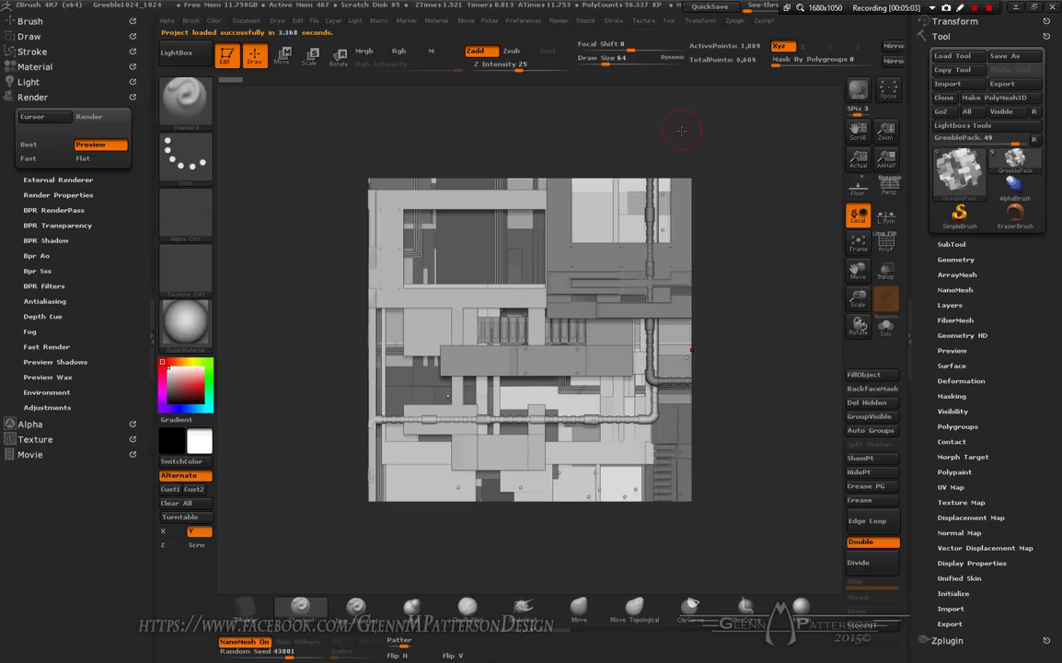
# - Examine the project's Render Properties, BPR AO, BPR Shadow and F12 BPR filter settings, and collapse the render palettes
pyautogui.click(71, 195)
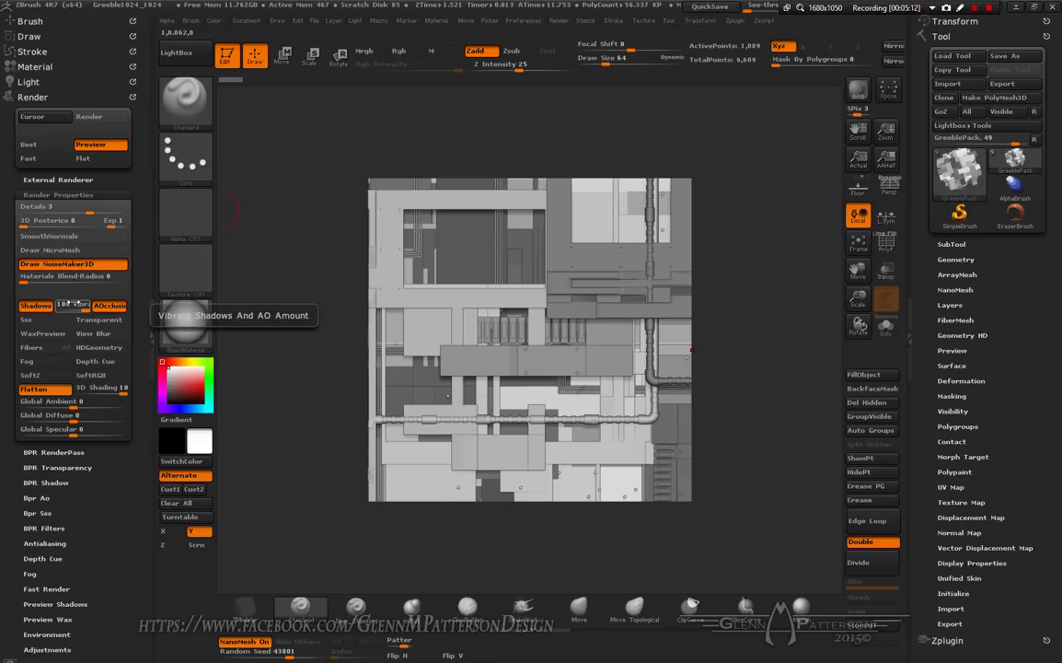
pyautogui.click(67, 194)
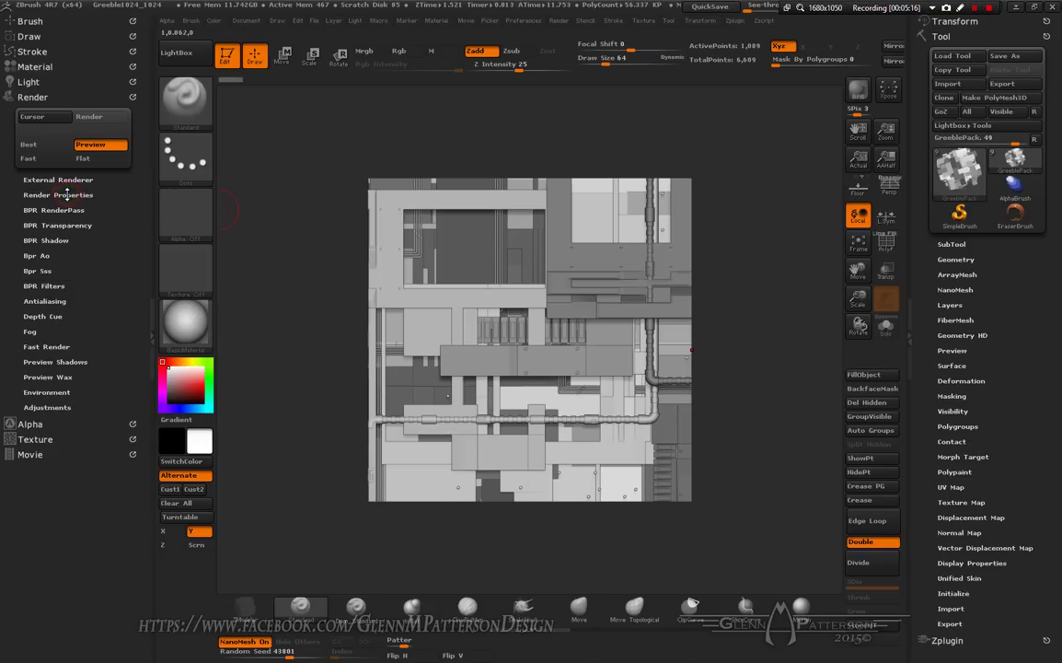
pyautogui.click(41, 254)
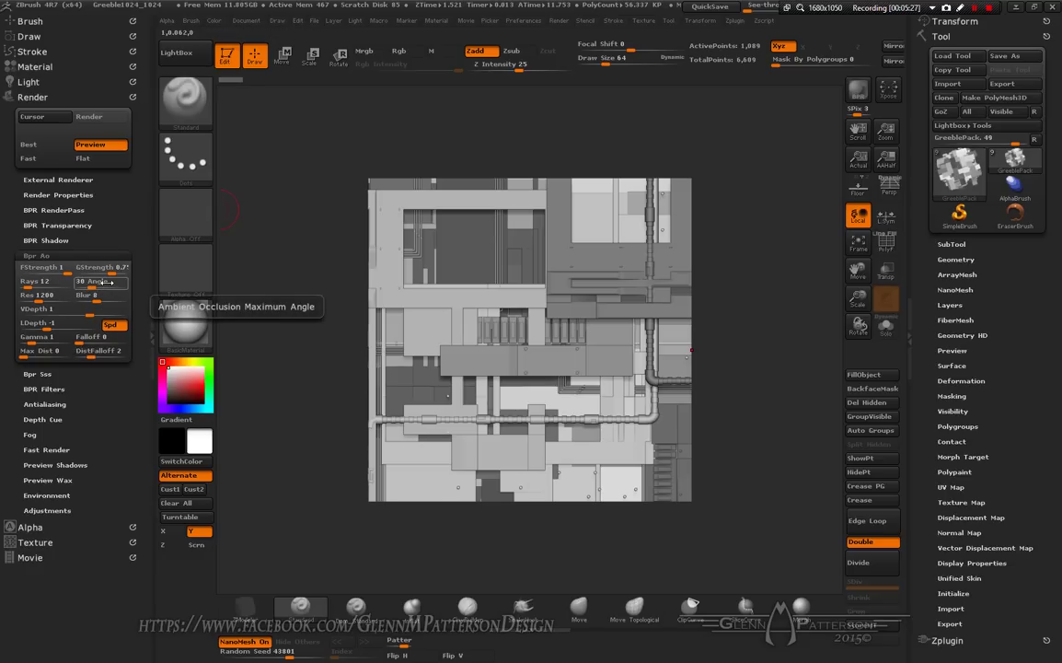
pyautogui.click(36, 256)
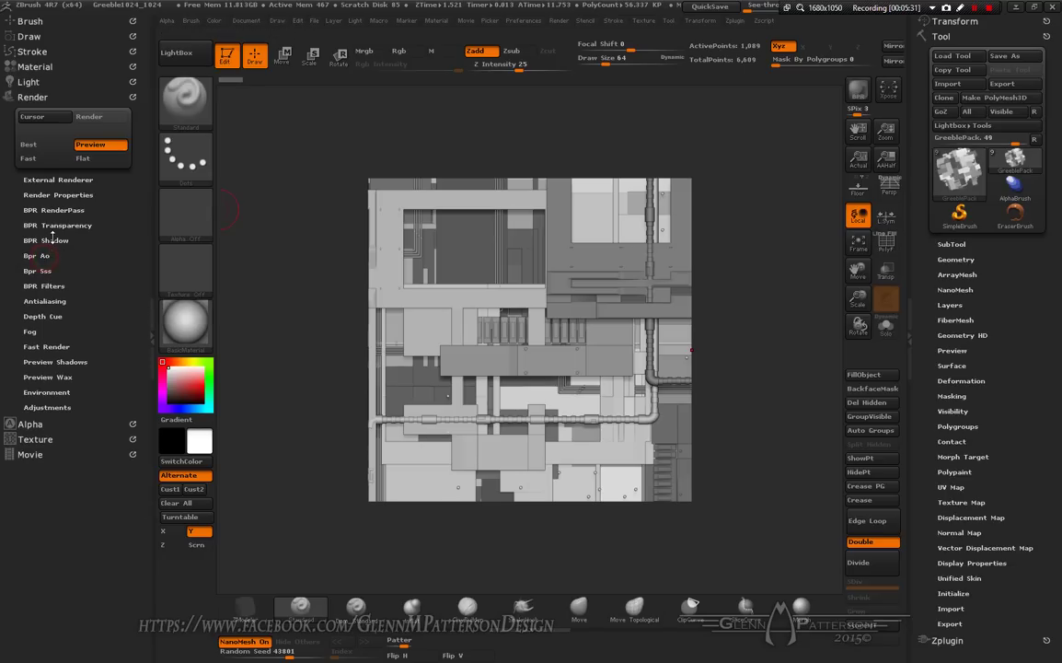
pyautogui.click(54, 239)
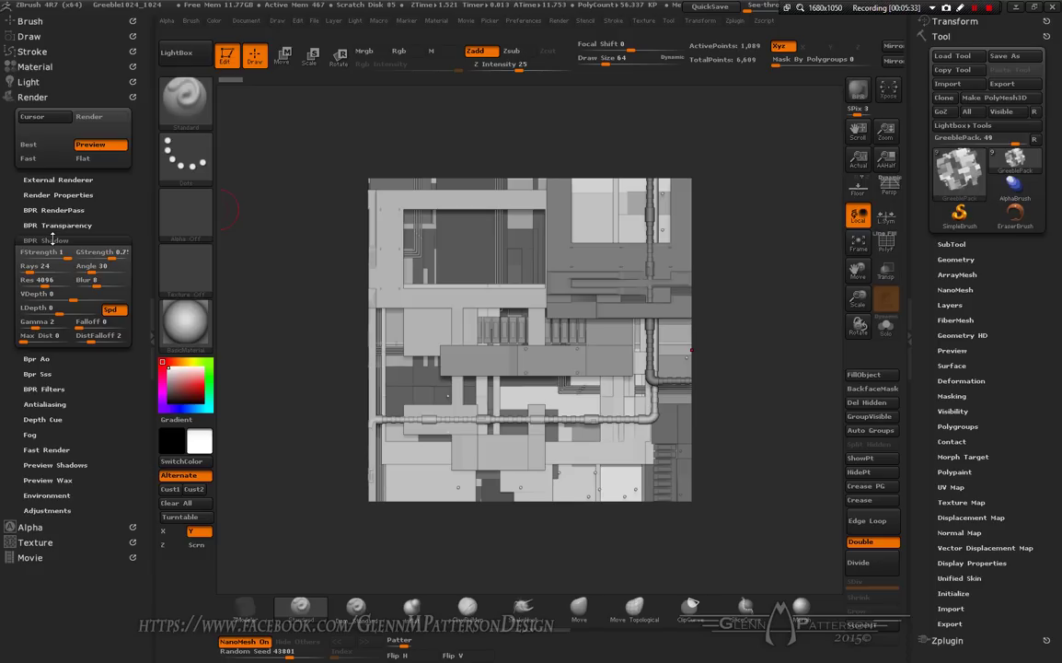
pyautogui.click(53, 239)
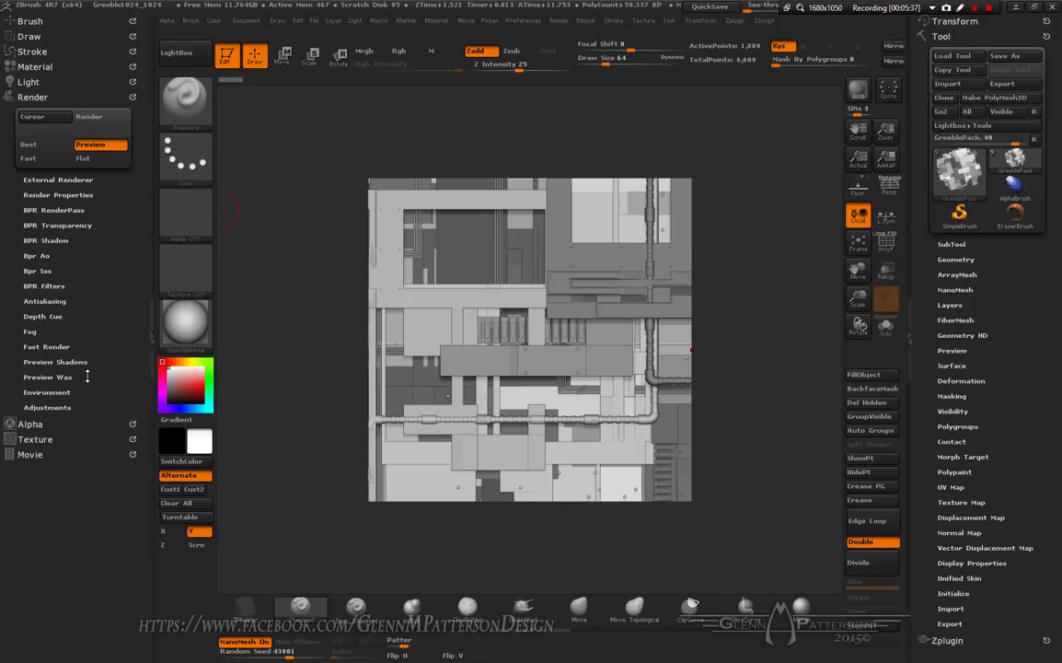
pyautogui.click(43, 286)
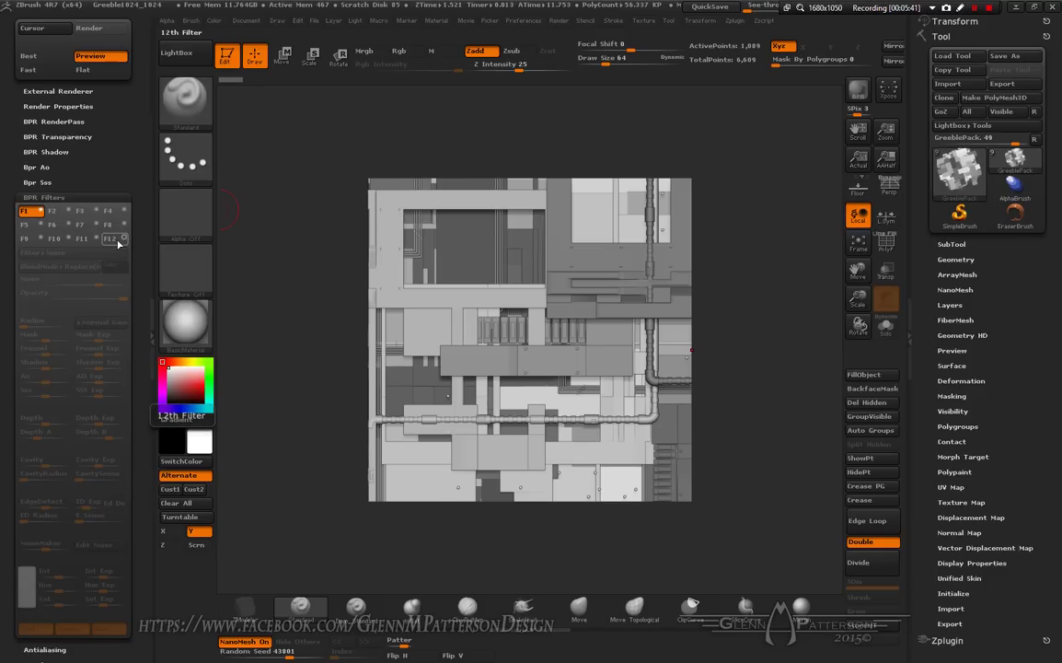
pyautogui.click(117, 240)
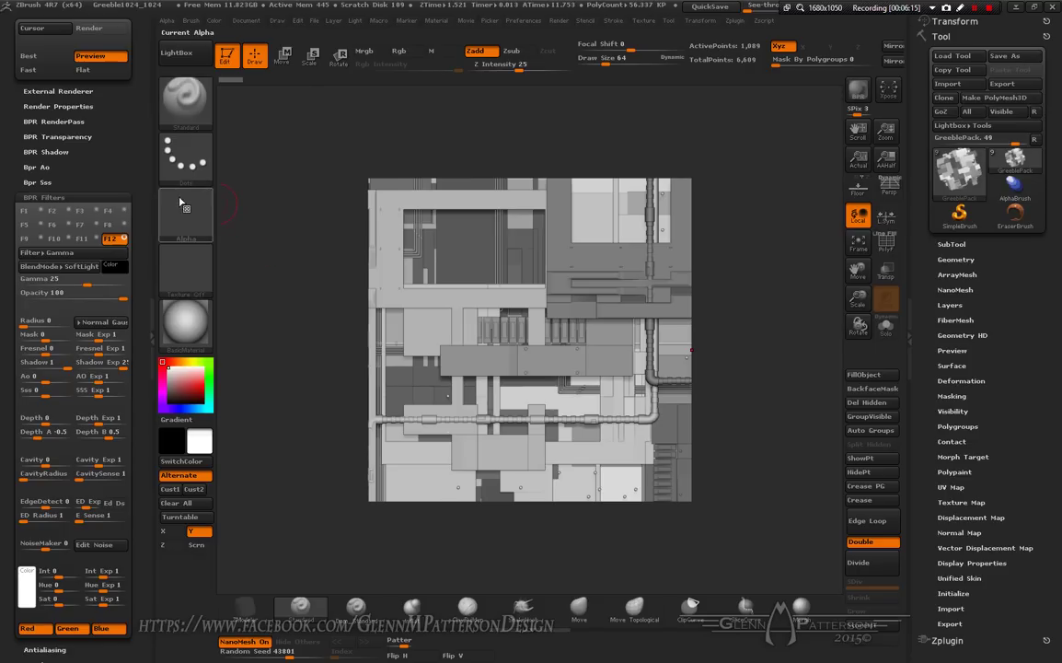
pyautogui.click(151, 314)
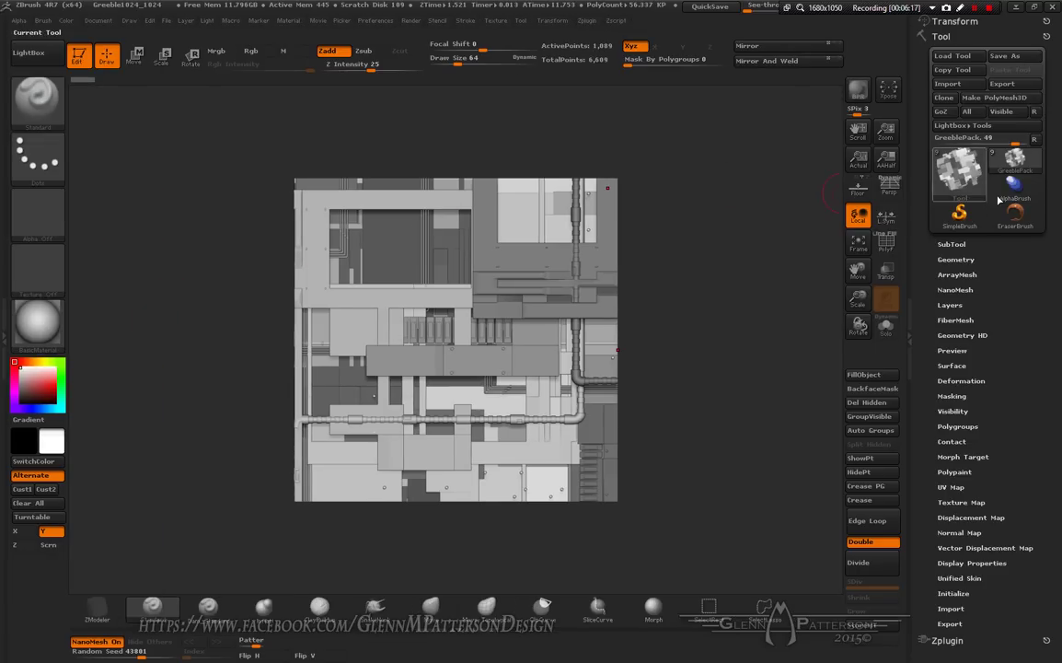
# - Show the project's subtool list and isolate the GreeblePack subtool in Solo mode
pyautogui.click(953, 244)
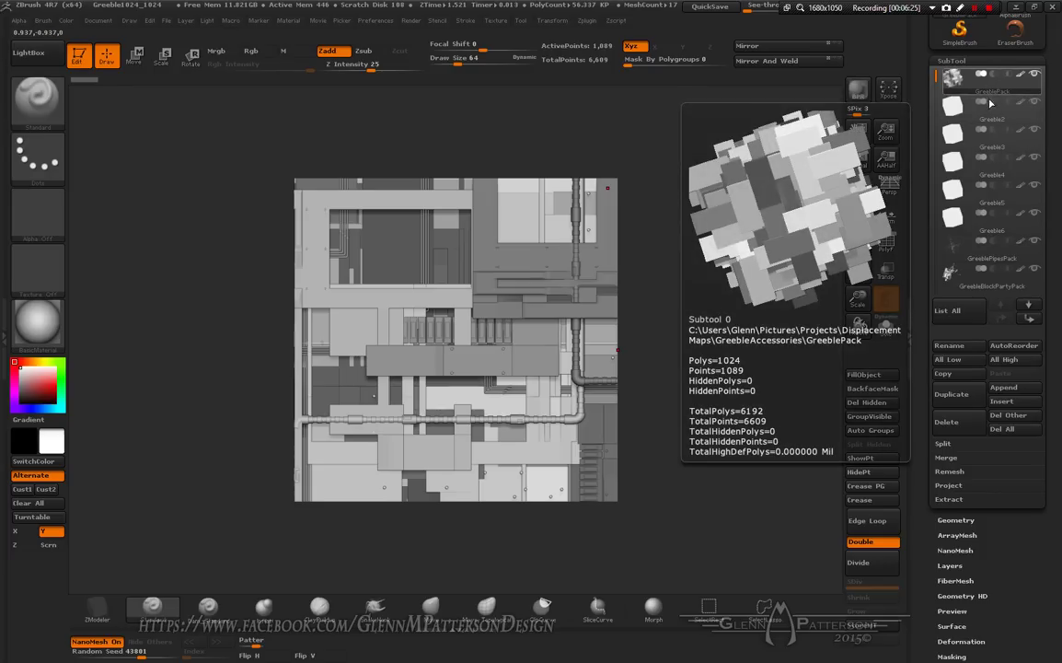
pyautogui.moveTo(996, 221)
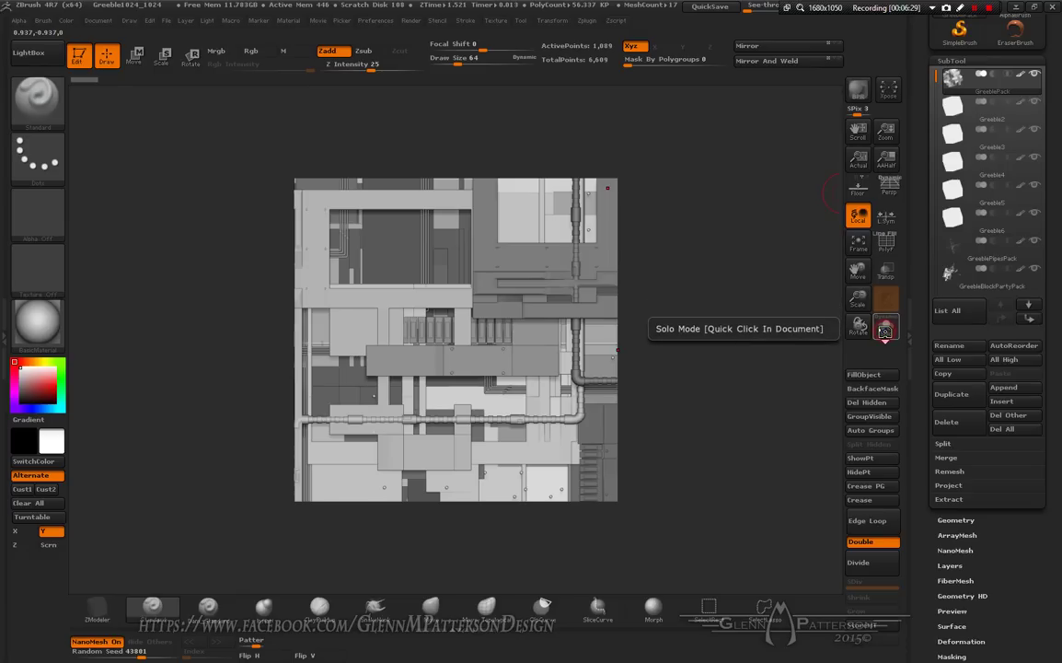
pyautogui.click(885, 327)
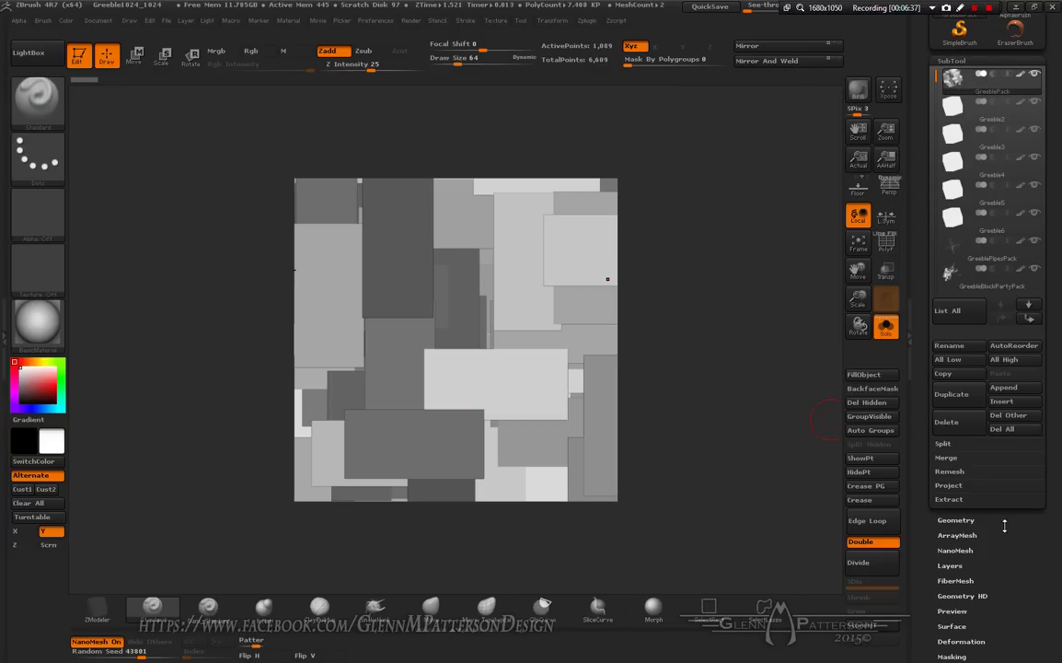
# - Set the NanoMesh Random Seed of the GreeblePack subtool to 24472
pyautogui.click(956, 549)
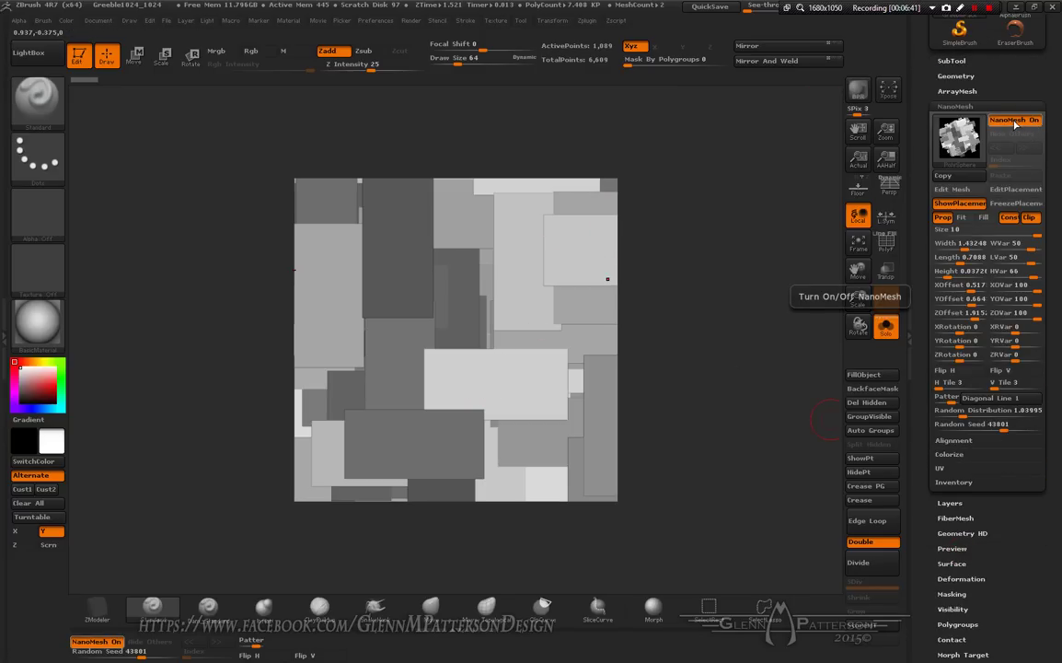
pyautogui.click(975, 425)
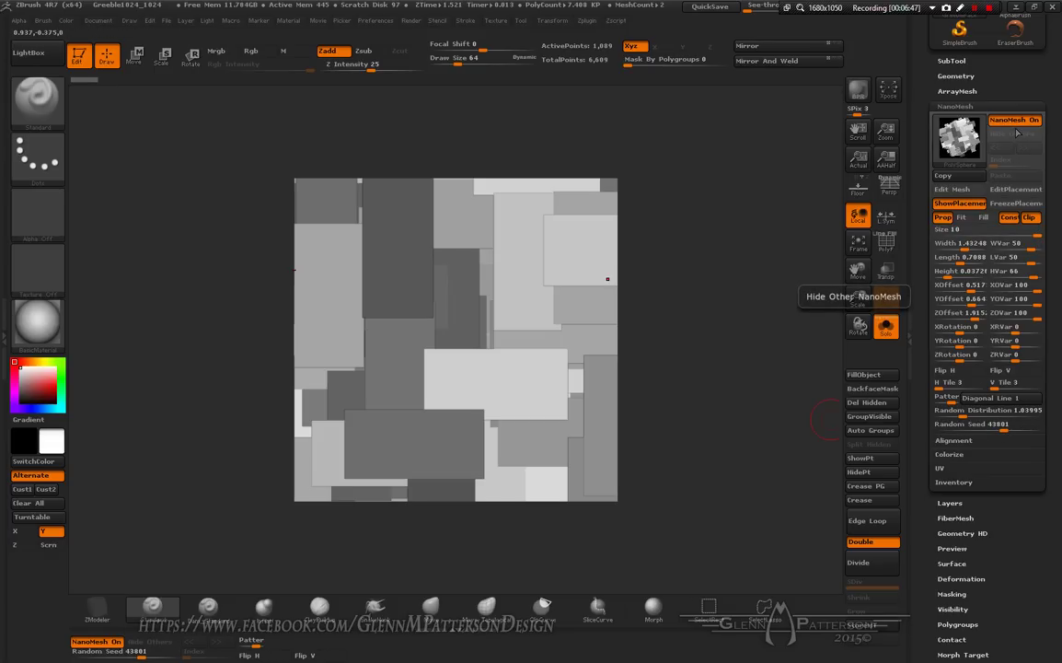
pyautogui.click(985, 425)
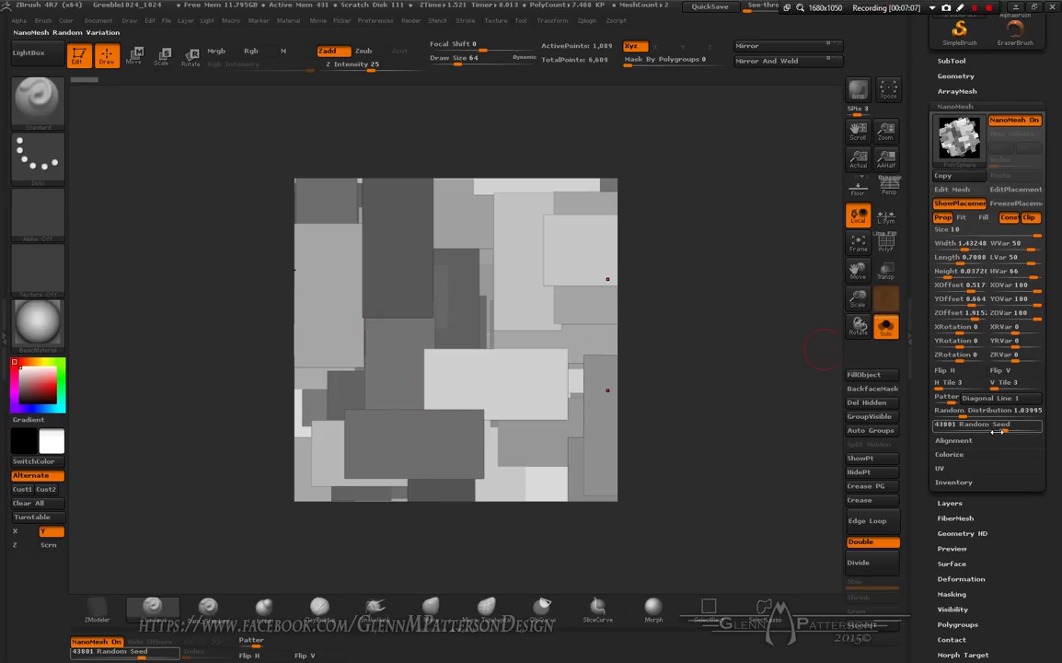
pyautogui.moveTo(1004, 430); pyautogui.dragTo(974, 429)
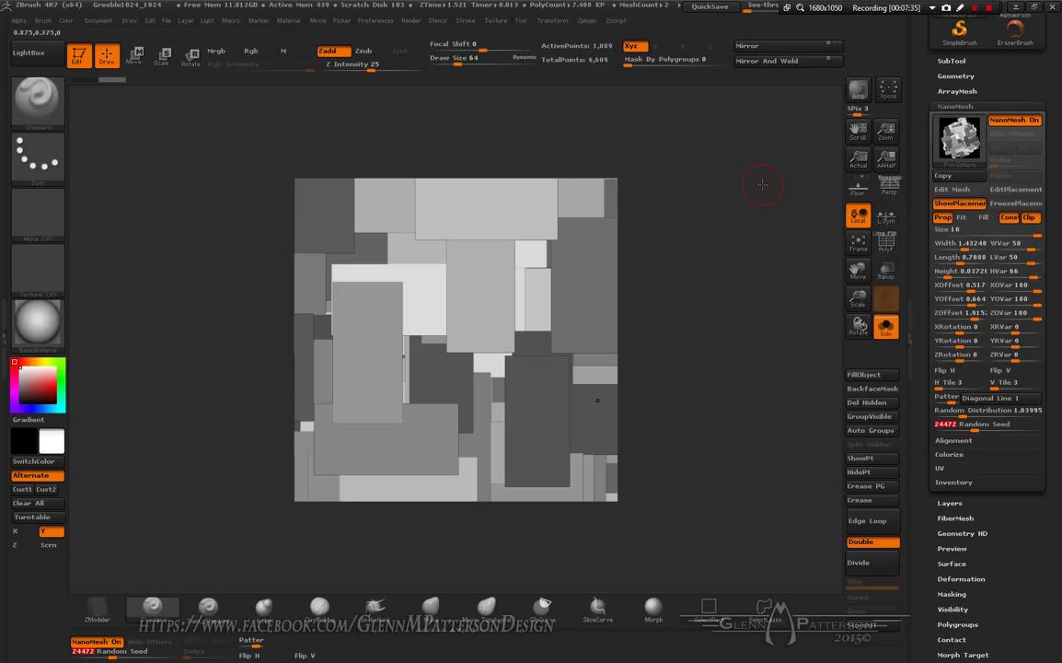
# - Turn NanoMesh off and examine the underlying GreeblePack plane with its polygon wireframe shown briefly
pyautogui.click(1006, 122)
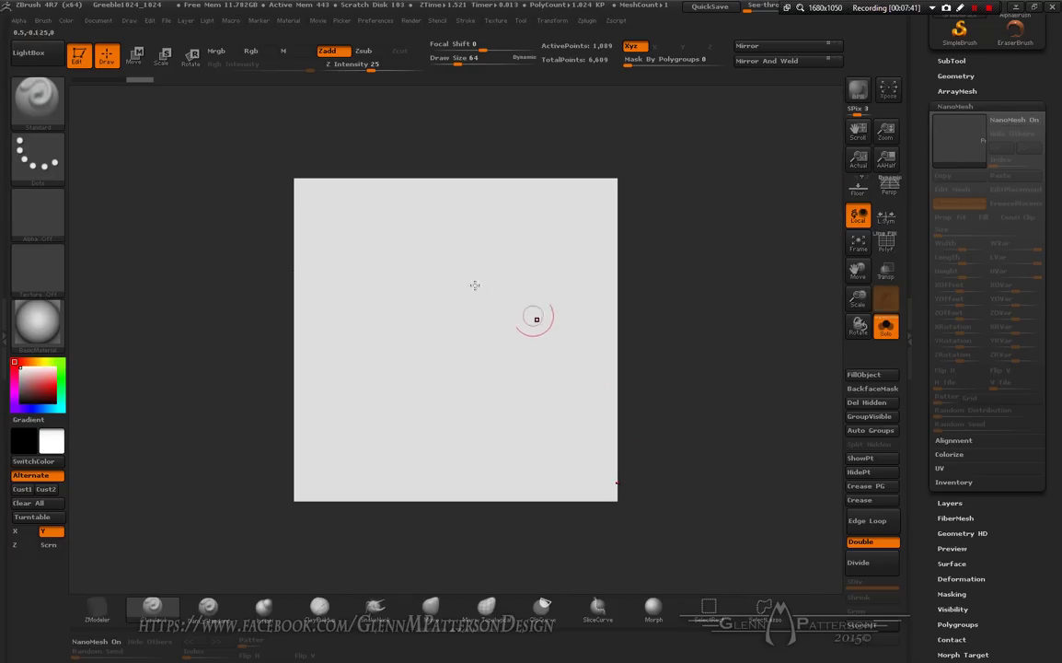
pyautogui.click(891, 246)
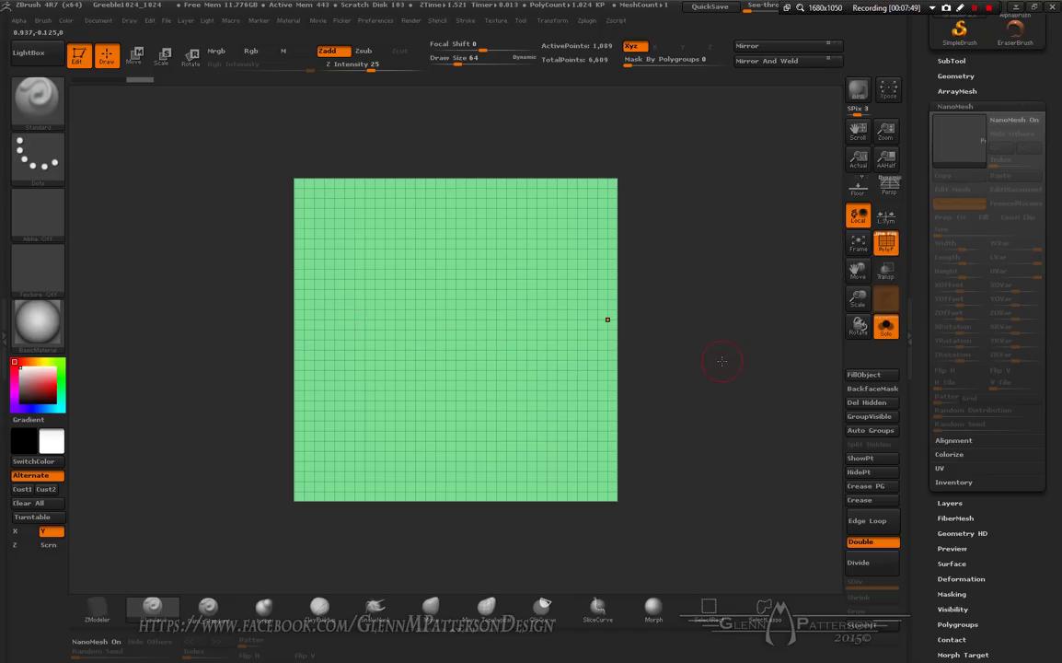
pyautogui.hotkey('shift', 'f')
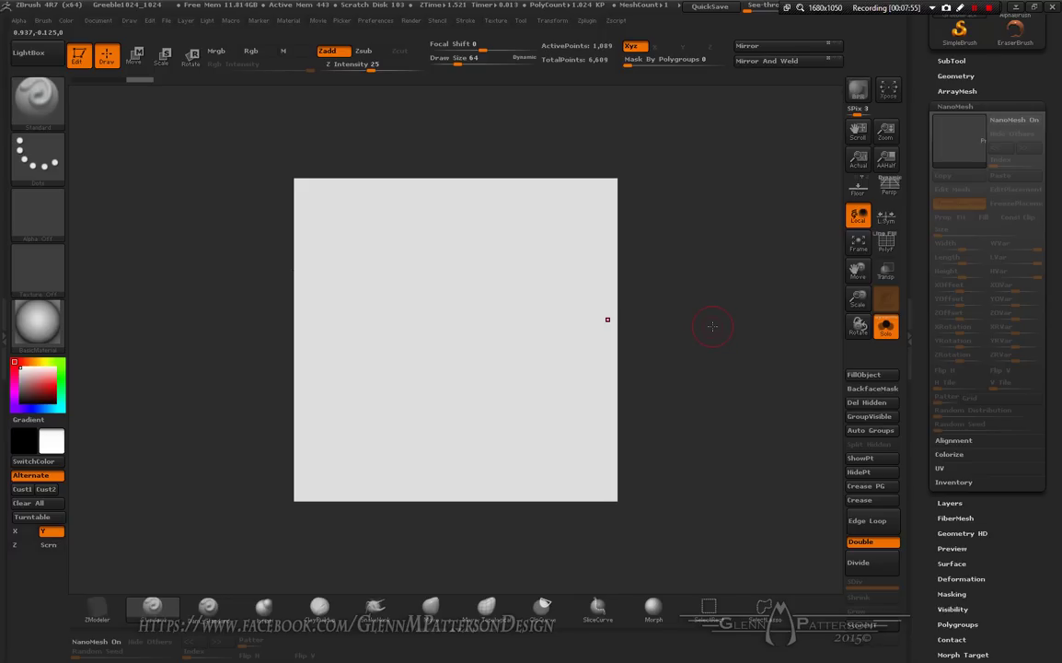
# - Switch to the Greeble2 subtool with NanoMesh turned back on and set its Random Seed to 14932
pyautogui.press('n')
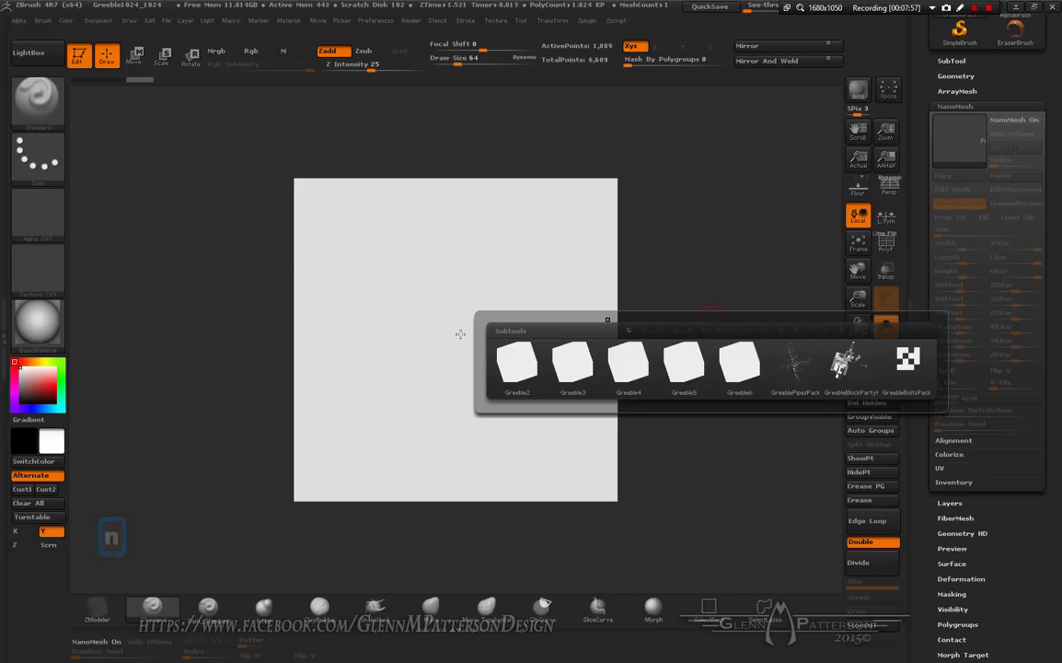
pyautogui.press('n')
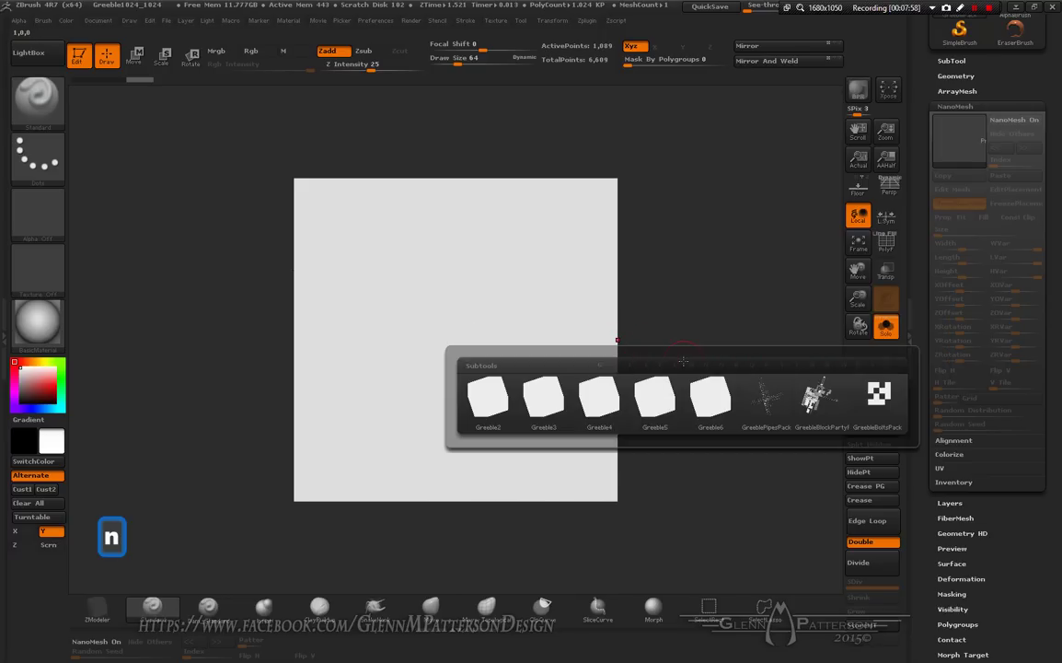
pyautogui.click(486, 403)
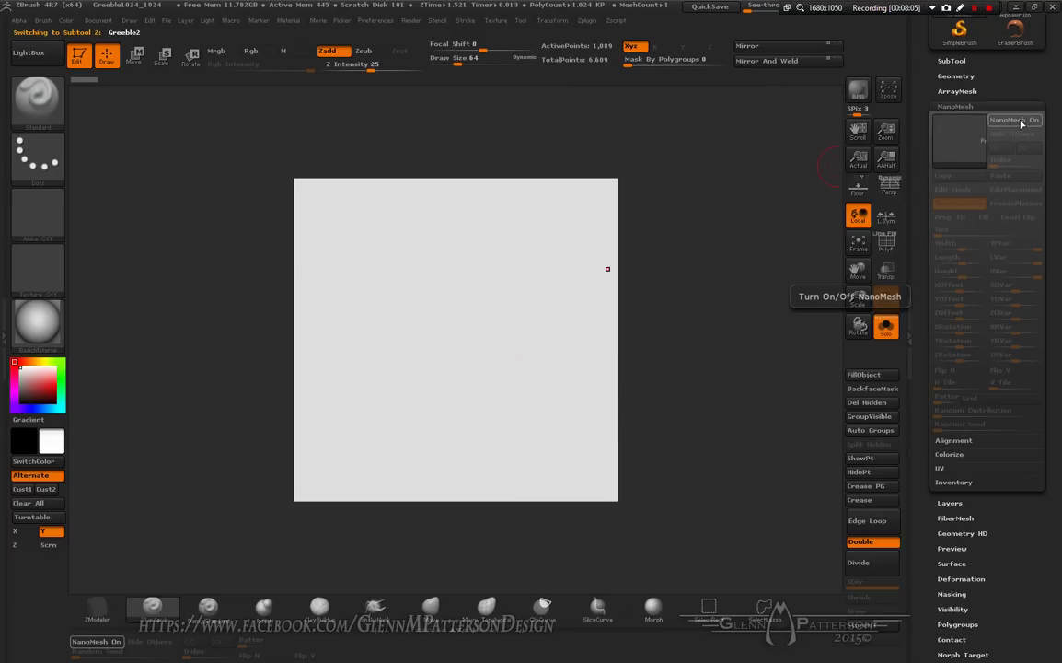
pyautogui.click(1015, 120)
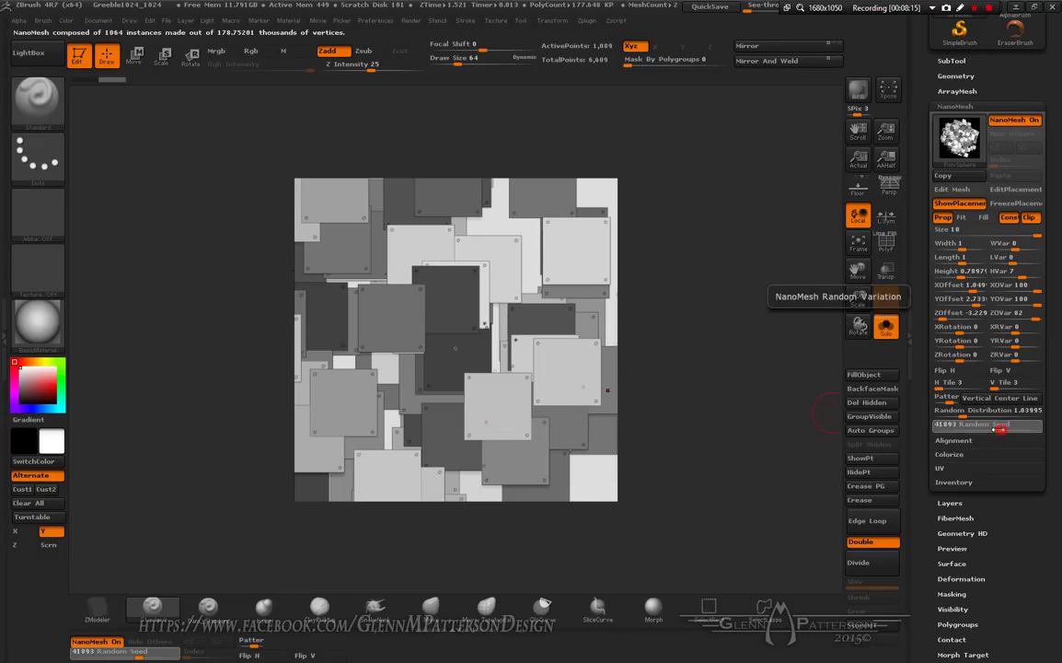
pyautogui.moveTo(1000, 429); pyautogui.dragTo(957, 429)
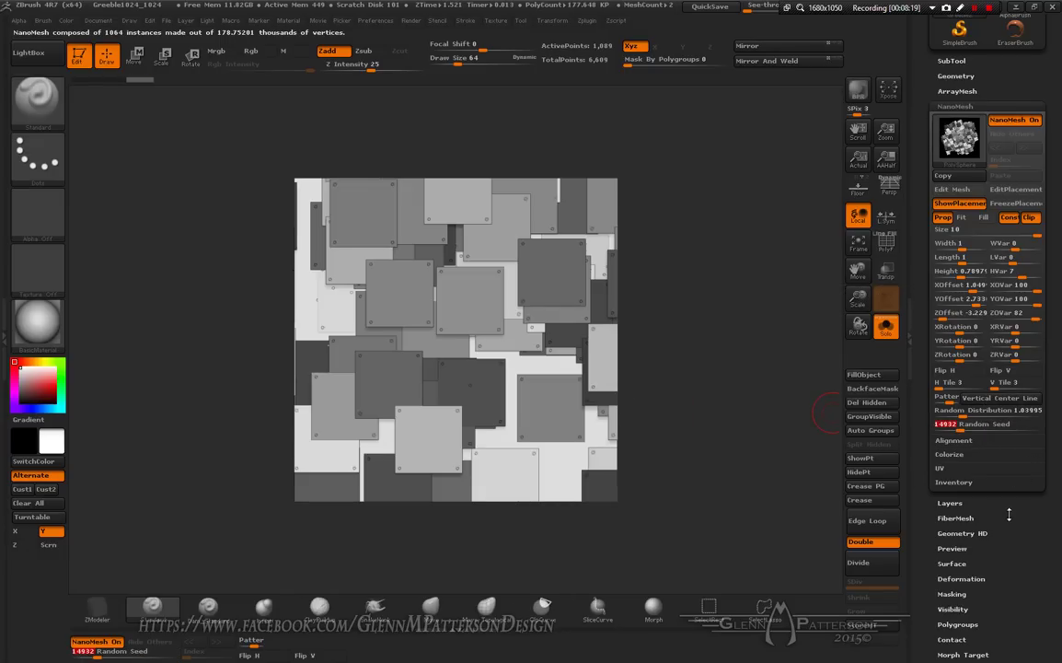
# - Colorize the Greeble2 NanoMesh with Adjust Variations at 0.87341 and Adjust Intensity at -1
pyautogui.click(957, 456)
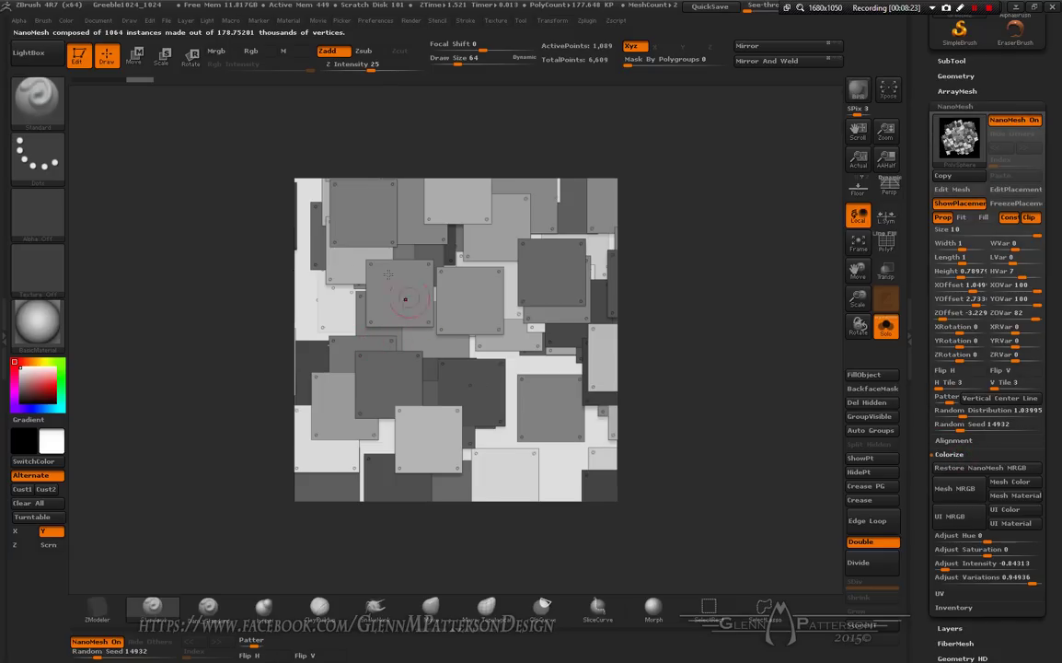
pyautogui.click(966, 562)
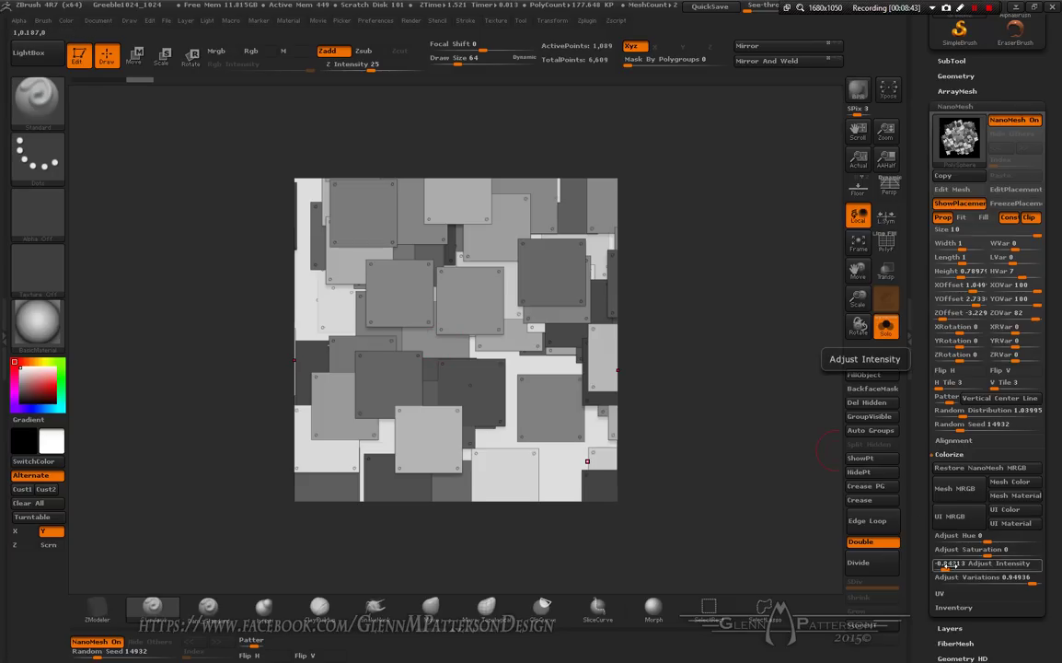
pyautogui.moveTo(1031, 578)
pyautogui.mouseDown()
pyautogui.moveTo(1016, 582)
pyautogui.moveTo(1029, 581)
pyautogui.mouseUp()
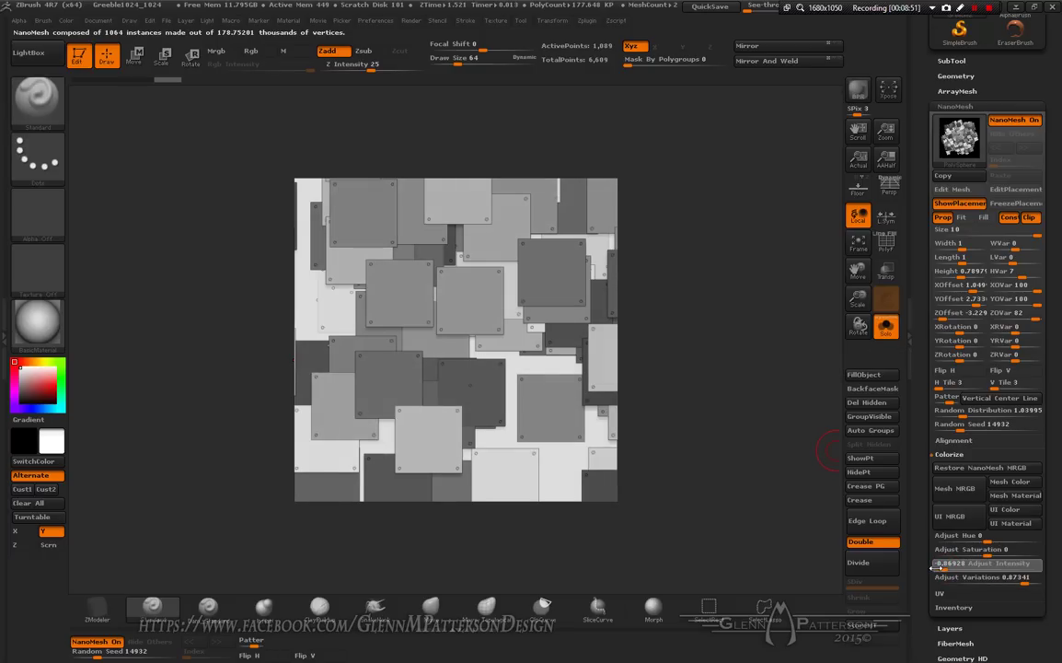
pyautogui.moveTo(943, 564); pyautogui.dragTo(917, 571)
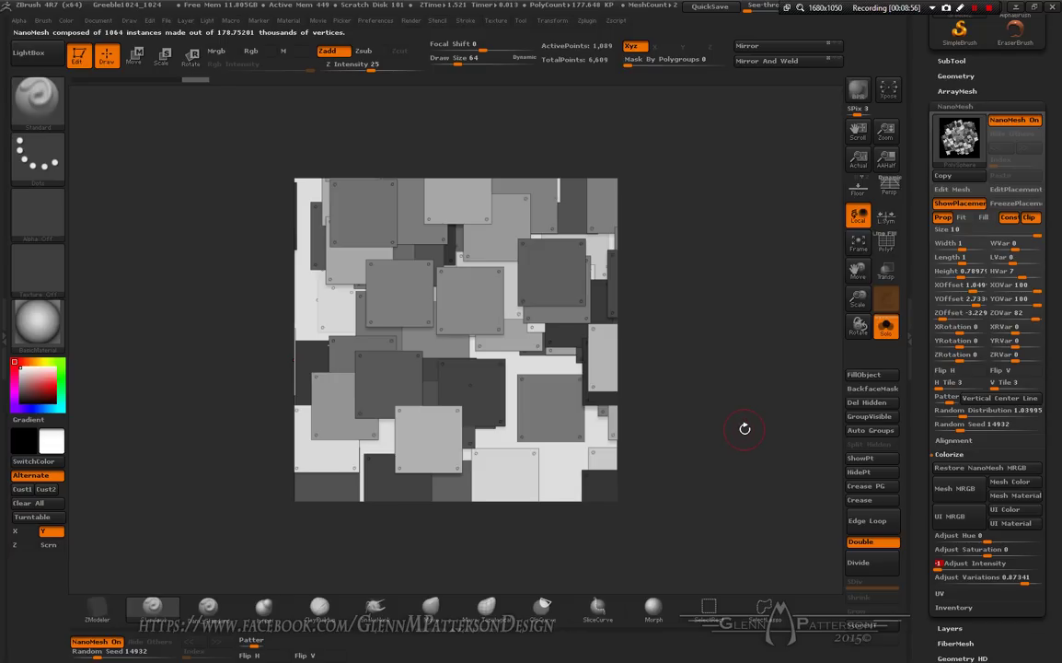
# - Turn NanoMesh off on the Greeble2 subtool and switch to the Greeble3 subtool with NanoMesh turned on
pyautogui.click(1021, 125)
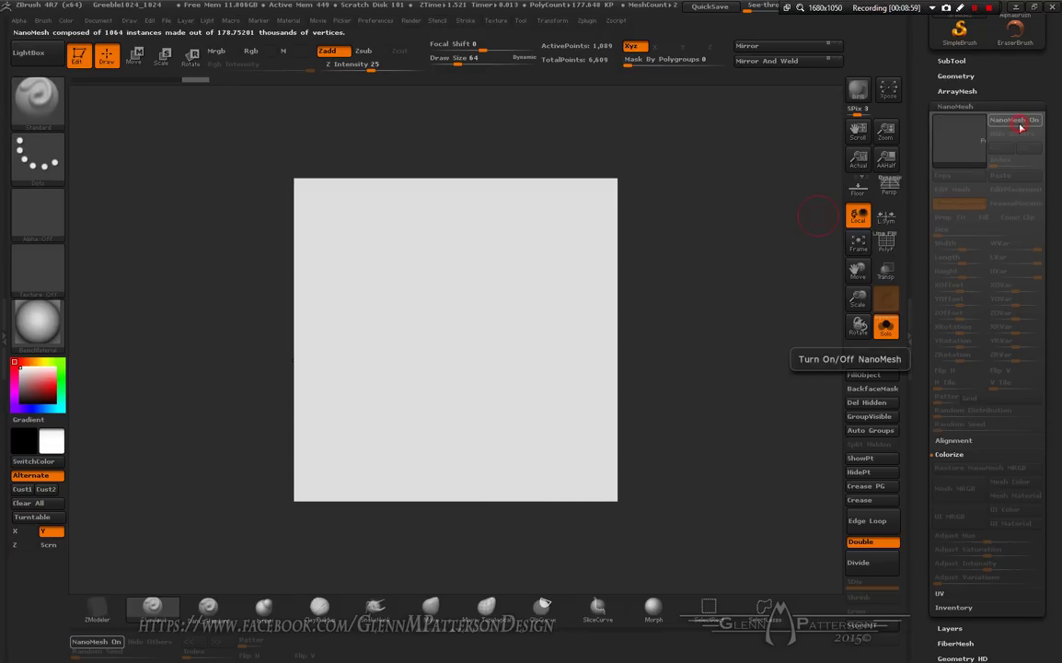
pyautogui.press('n')
pyautogui.click(569, 281)
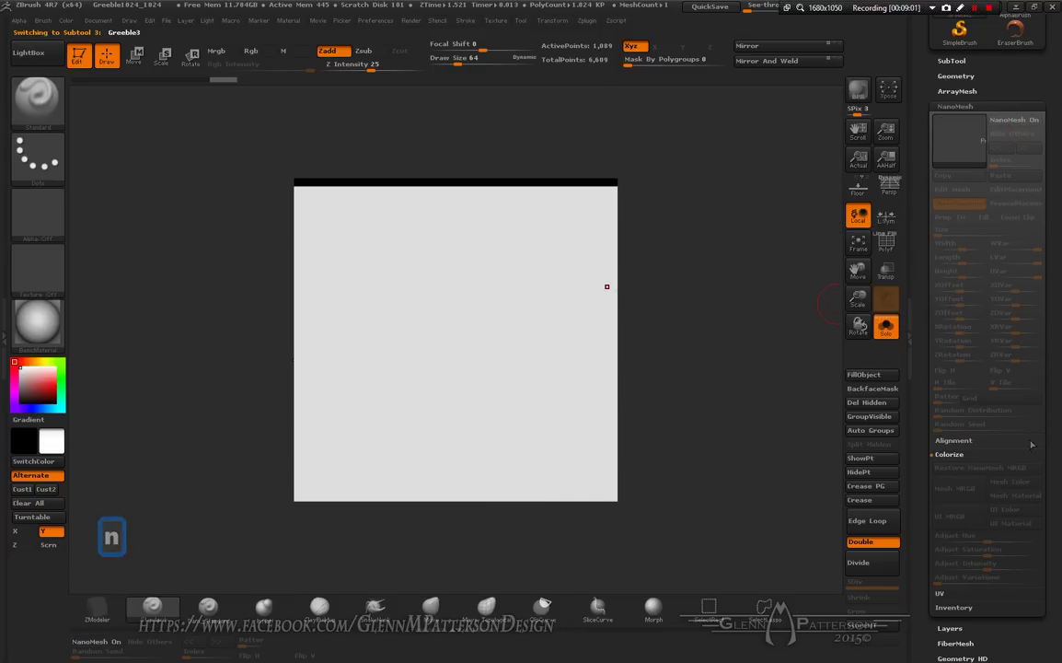
pyautogui.click(1019, 120)
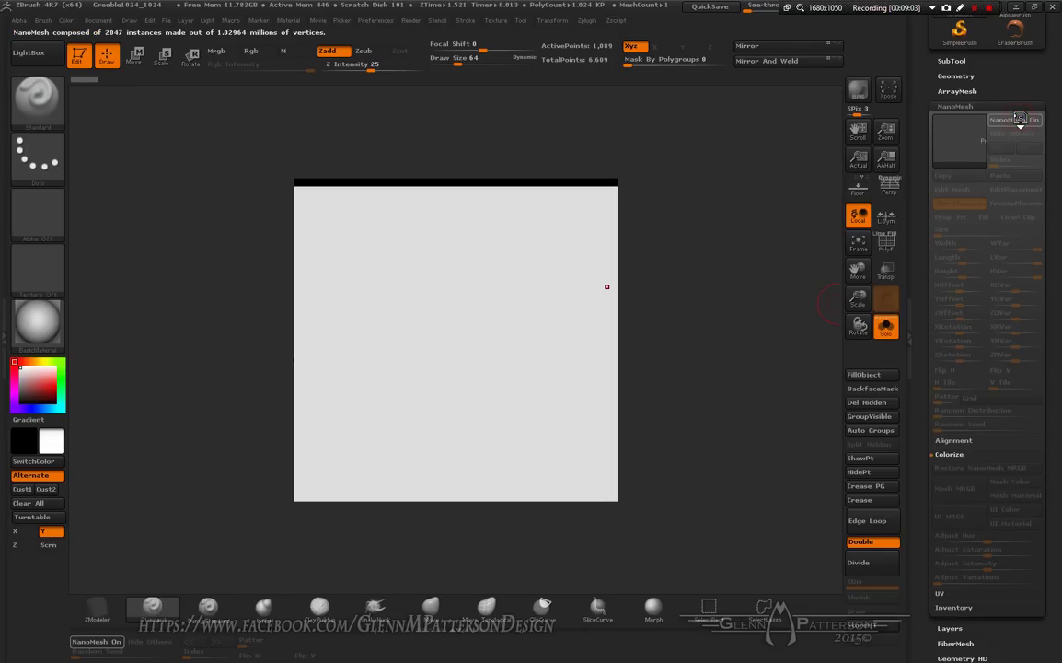
# - Vary the Greeble3 NanoMesh layout by setting its Random Seed to 43552
pyautogui.click(987, 425)
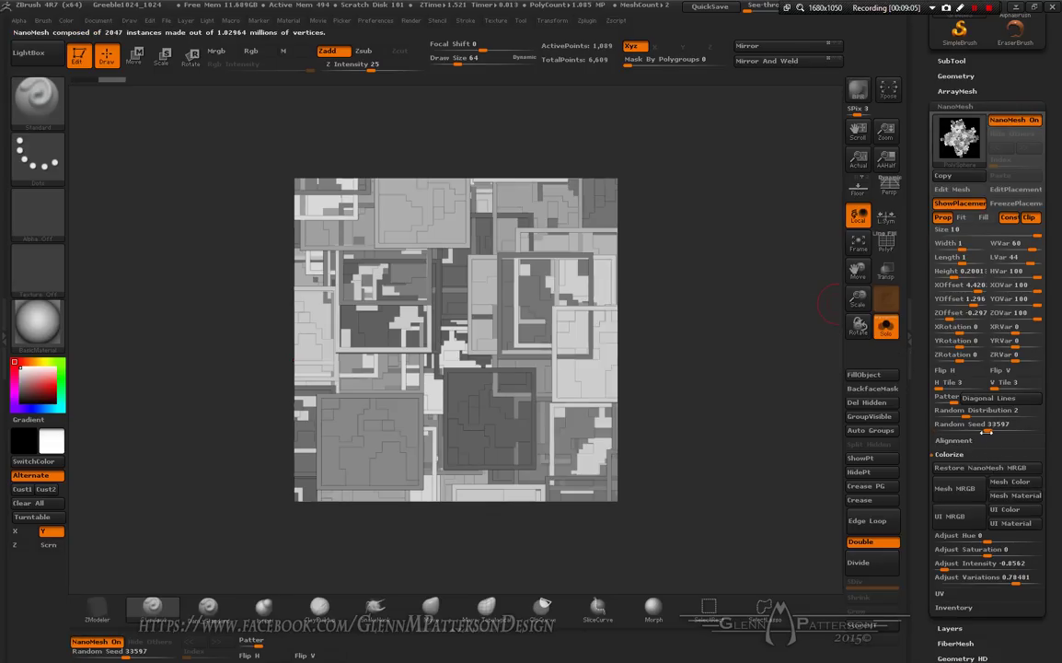
pyautogui.moveTo(970, 426); pyautogui.dragTo(954, 427)
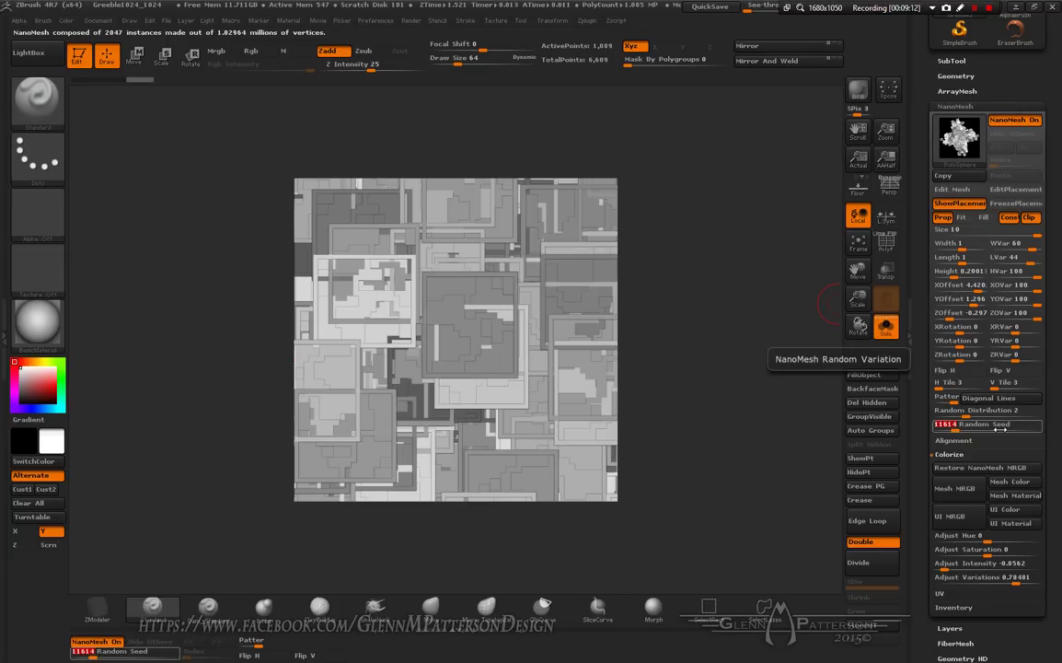
pyautogui.click(1001, 429)
pyautogui.moveTo(957, 427); pyautogui.dragTo(1009, 427)
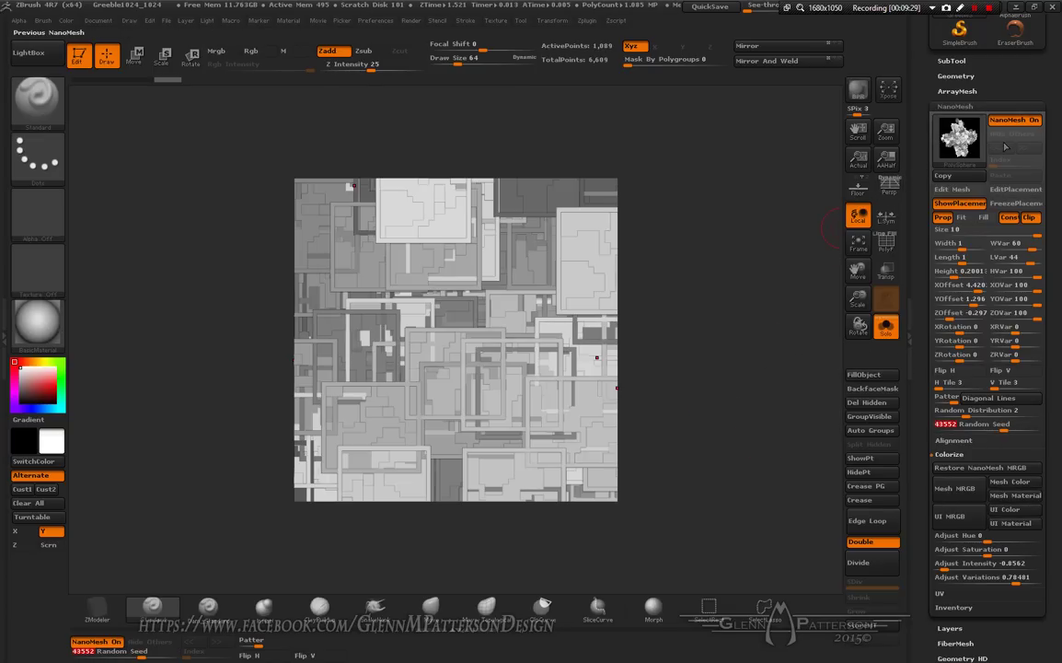
# - Switch to the Greeble4 subtool and briefly turn its NanoMesh on to preview the pattern
pyautogui.press('n')
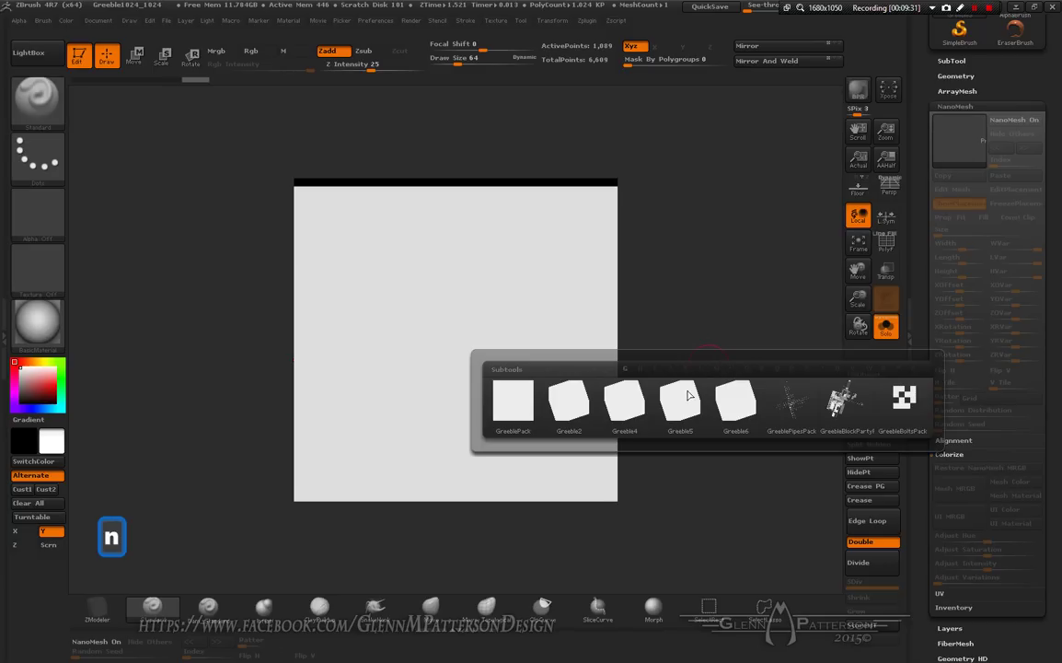
pyautogui.click(624, 400)
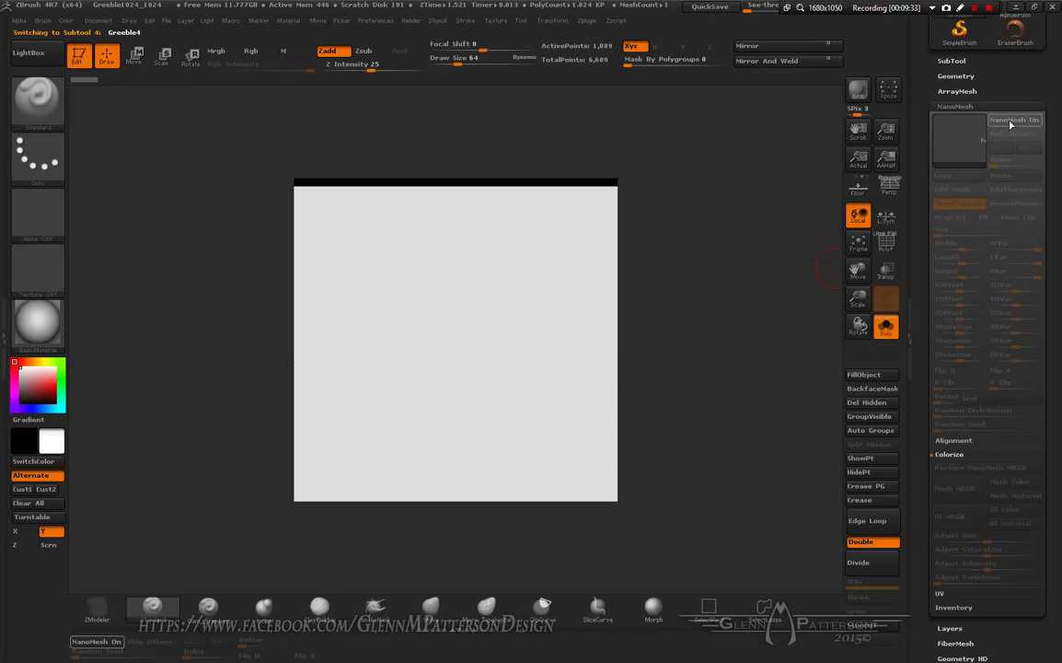
pyautogui.click(1010, 121)
# - Switch to the Greeble5 subtool, turn NanoMesh on to examine its greeble pattern, and turn it off again
pyautogui.press('n')
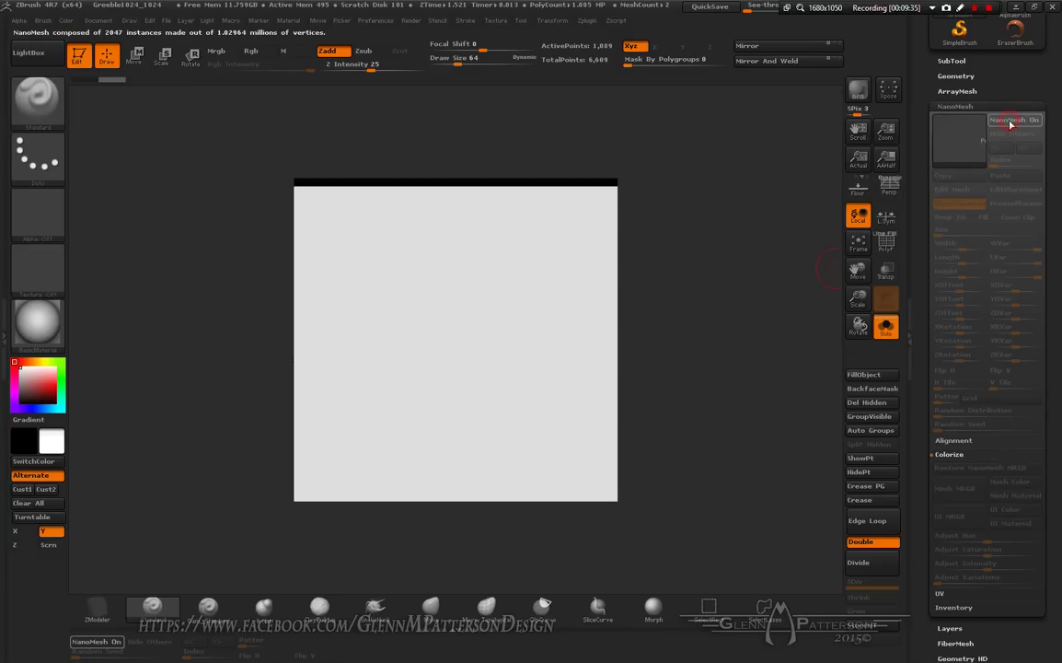
pyautogui.click(709, 295)
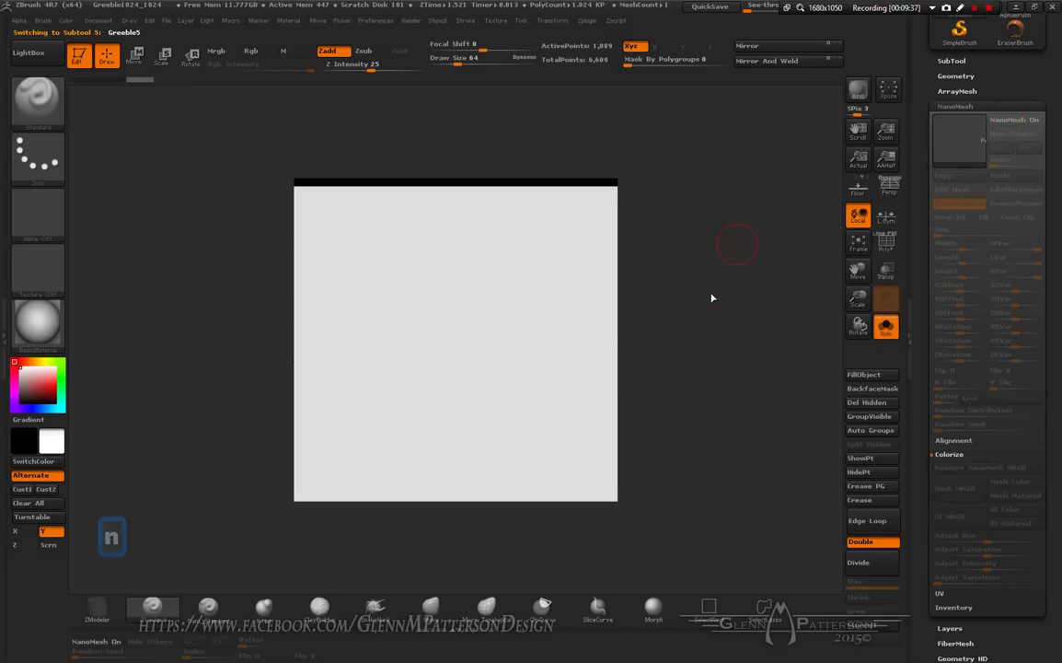
pyautogui.click(1004, 121)
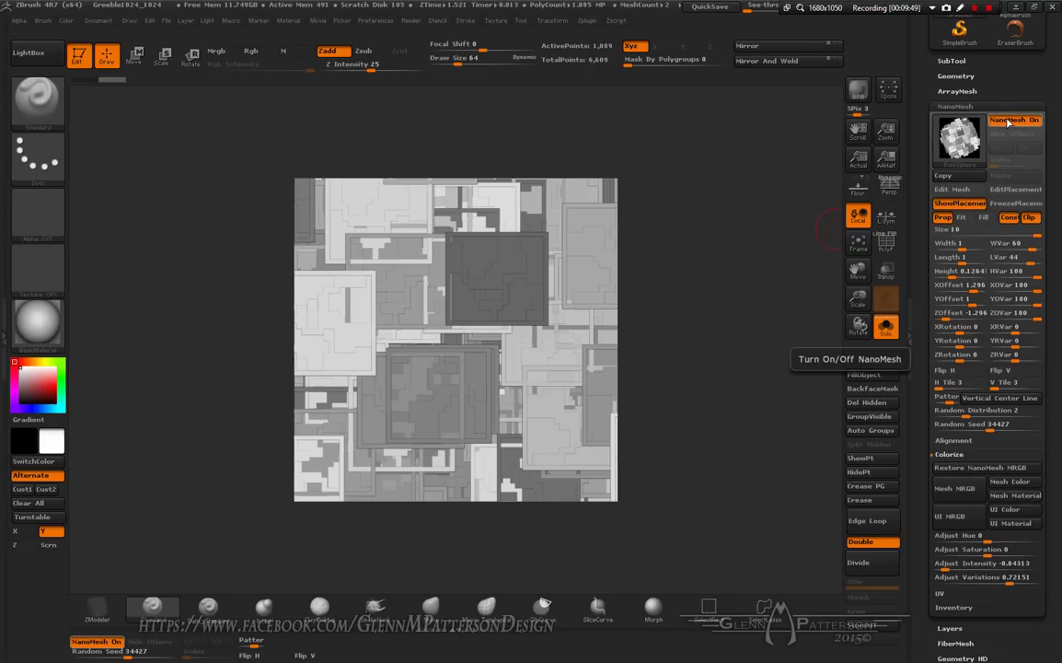
pyautogui.click(1009, 123)
# - Switch to the Greeble6 subtool with NanoMesh turned on and set its Random Seed to 47700
pyautogui.press('n')
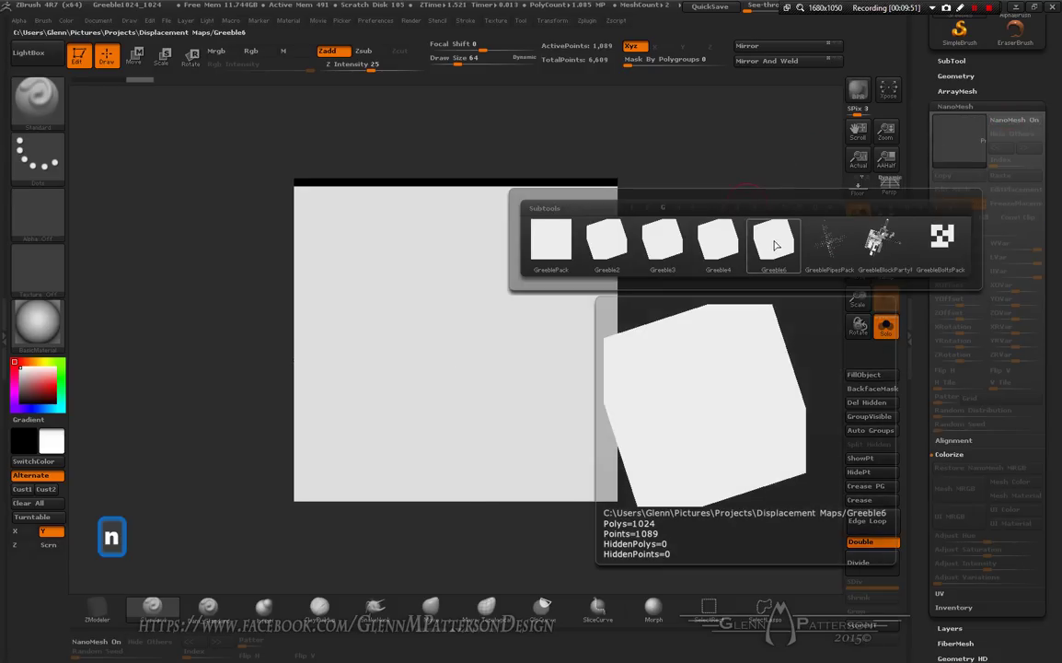
pyautogui.click(774, 244)
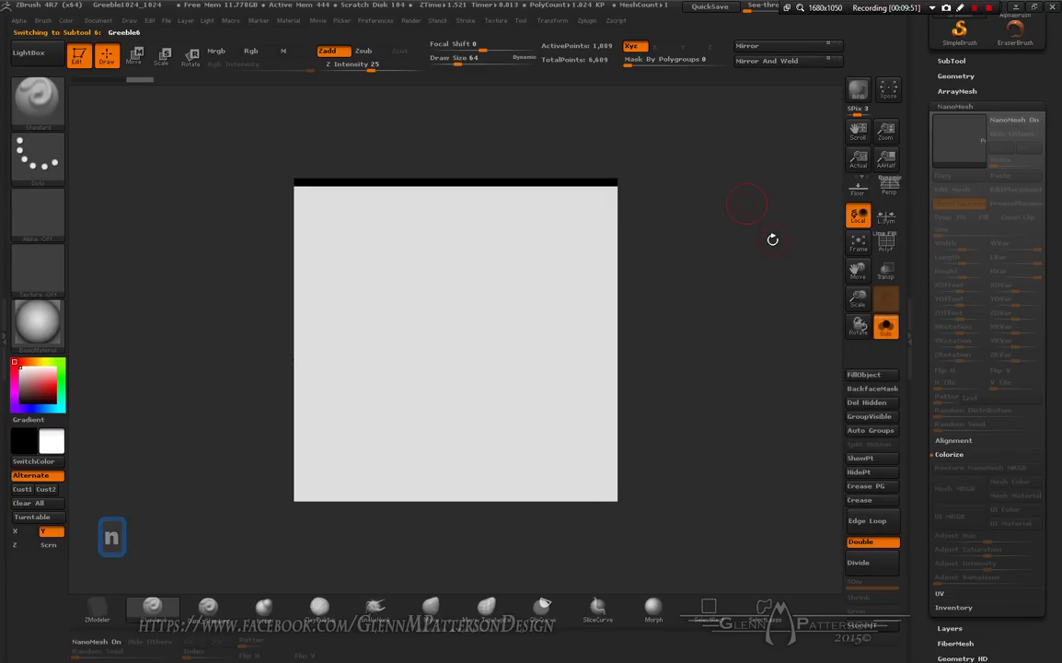
pyautogui.click(1014, 123)
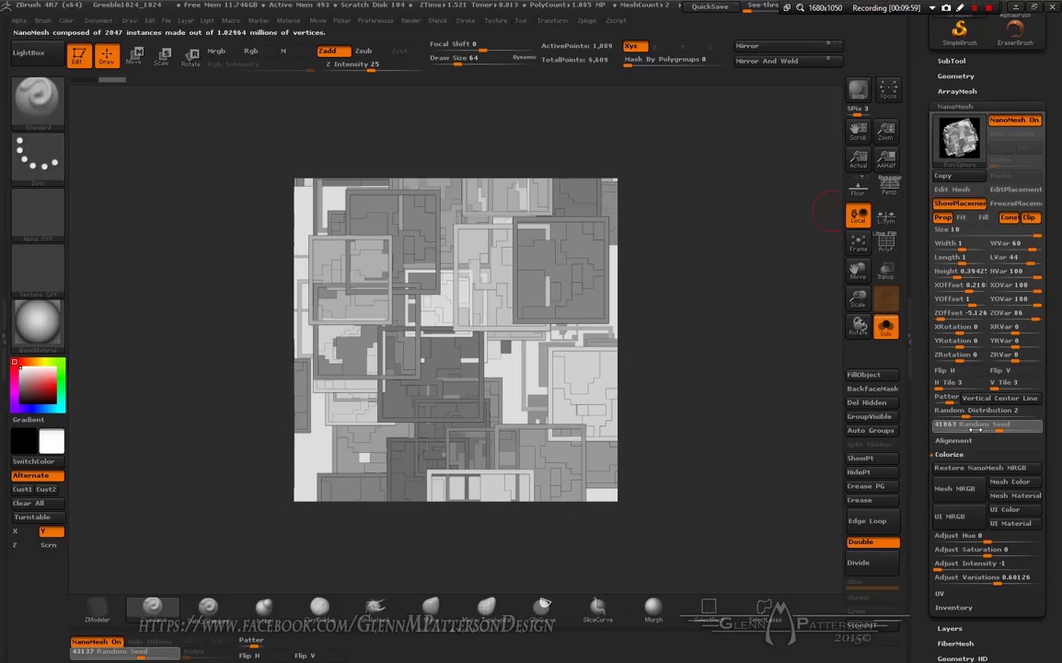
pyautogui.moveTo(976, 429); pyautogui.dragTo(1003, 426)
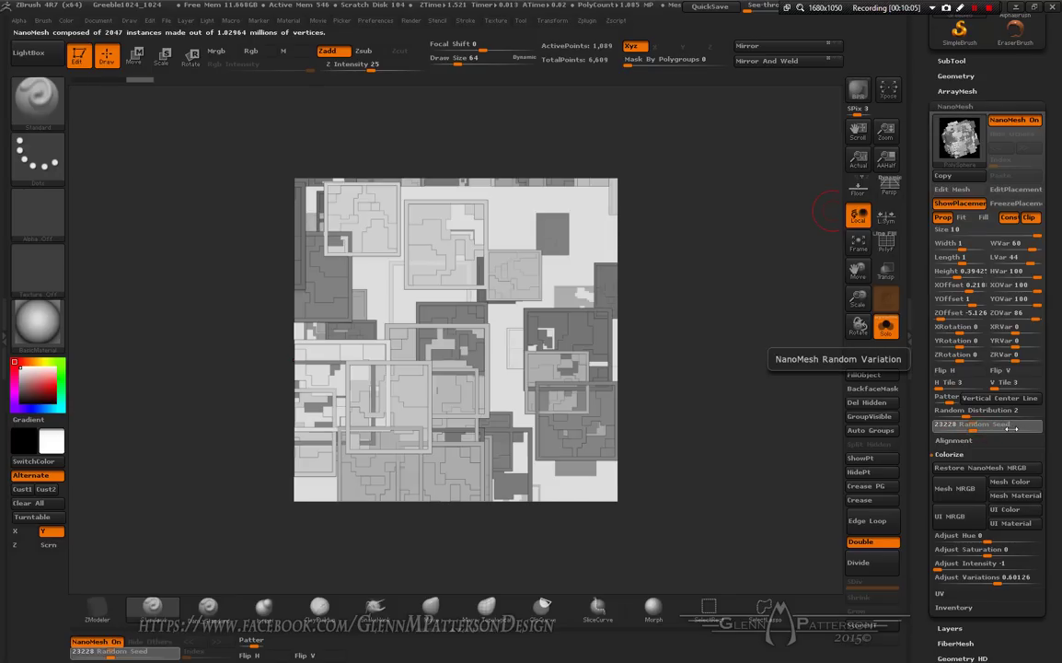
pyautogui.click(1010, 429)
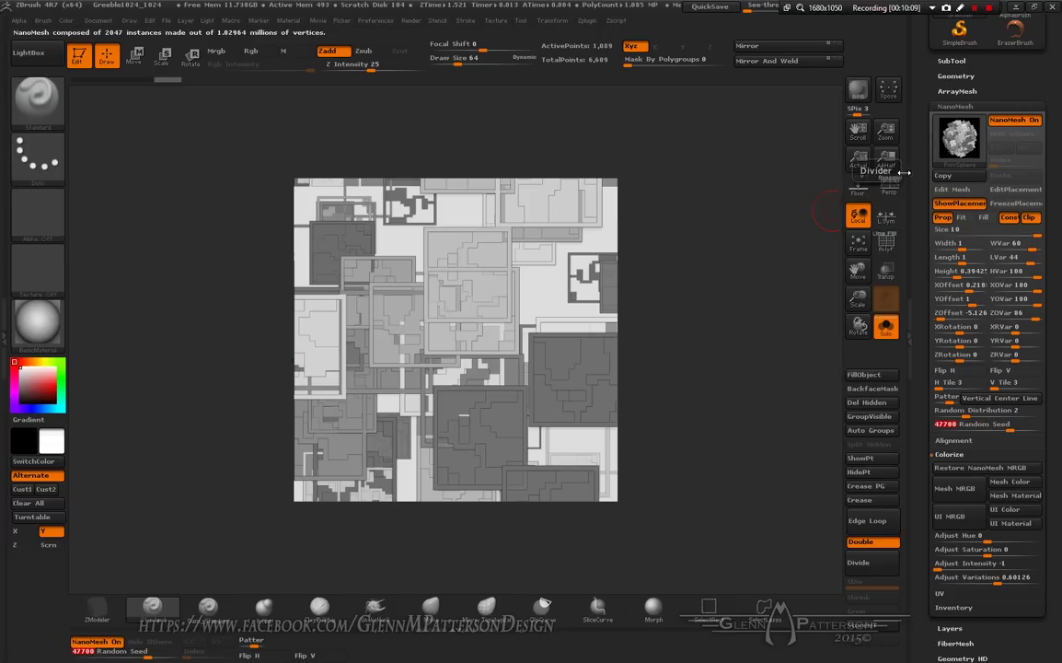
# - Turn off the Greeble6 NanoMesh, switch to the GreeblePipesPack subtool and set the Random Seed of NanoMesh index 0 to 24887
pyautogui.click(1014, 120)
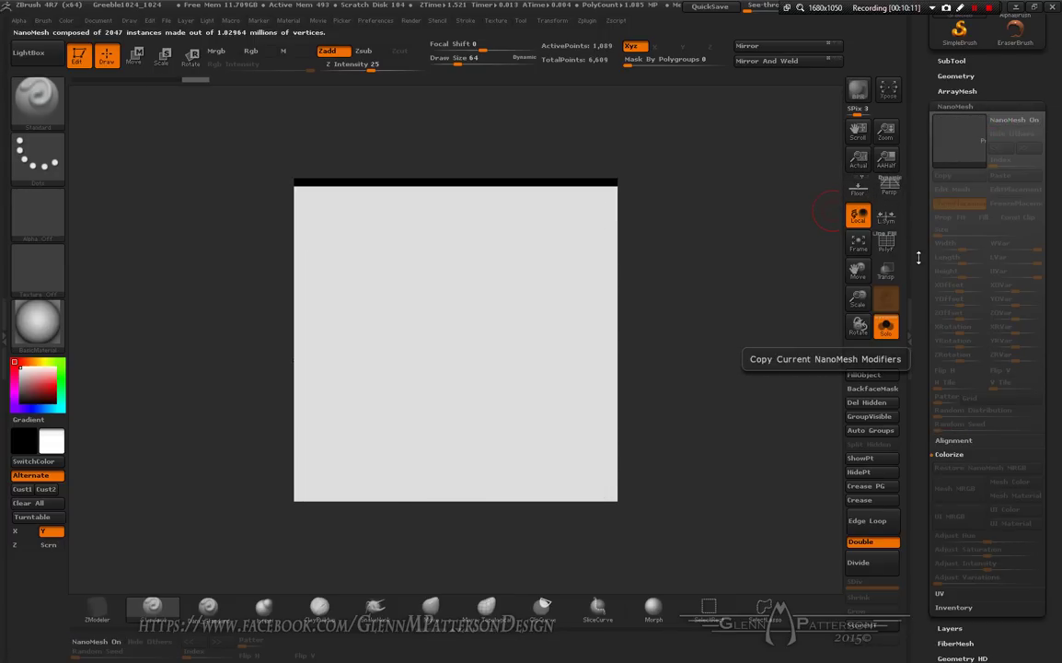
pyautogui.press('n')
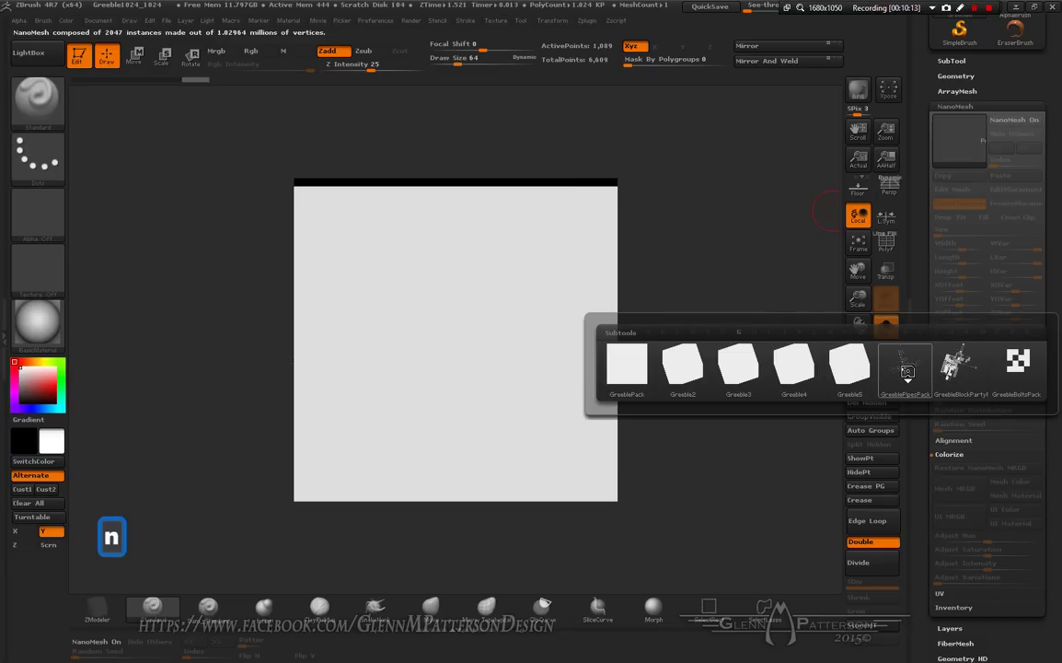
pyautogui.click(907, 371)
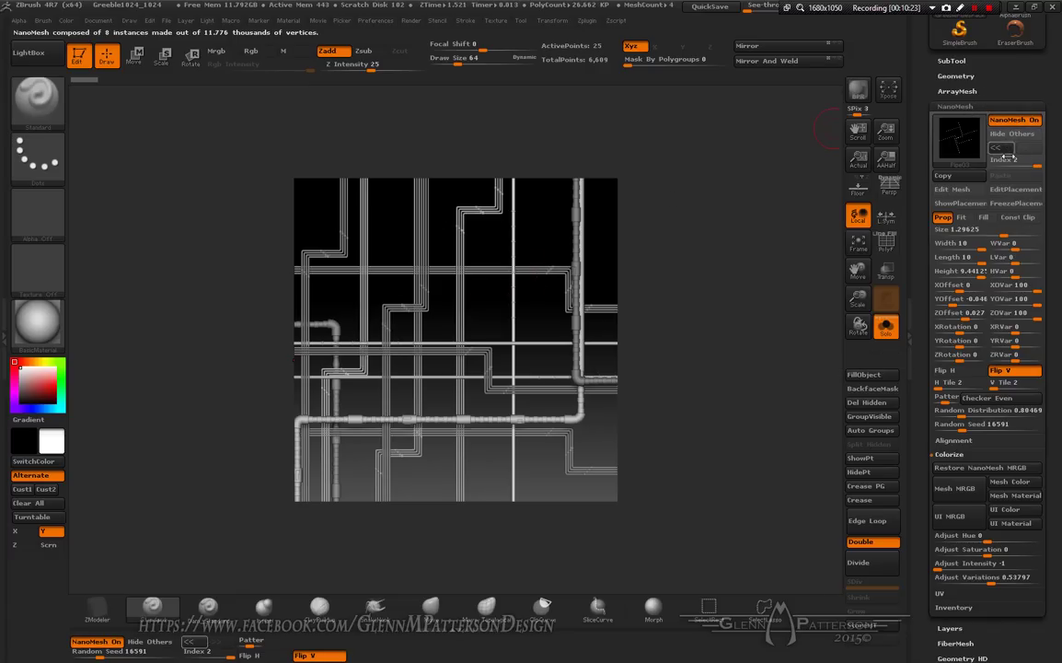
pyautogui.moveTo(1037, 164); pyautogui.dragTo(995, 164)
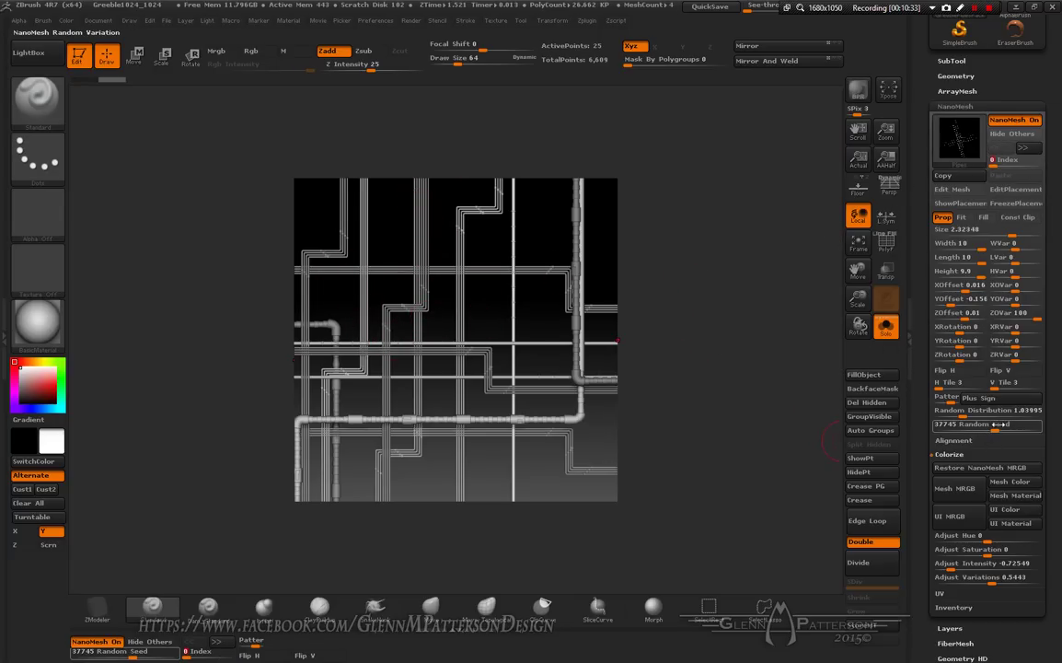
pyautogui.moveTo(978, 424); pyautogui.dragTo(974, 427)
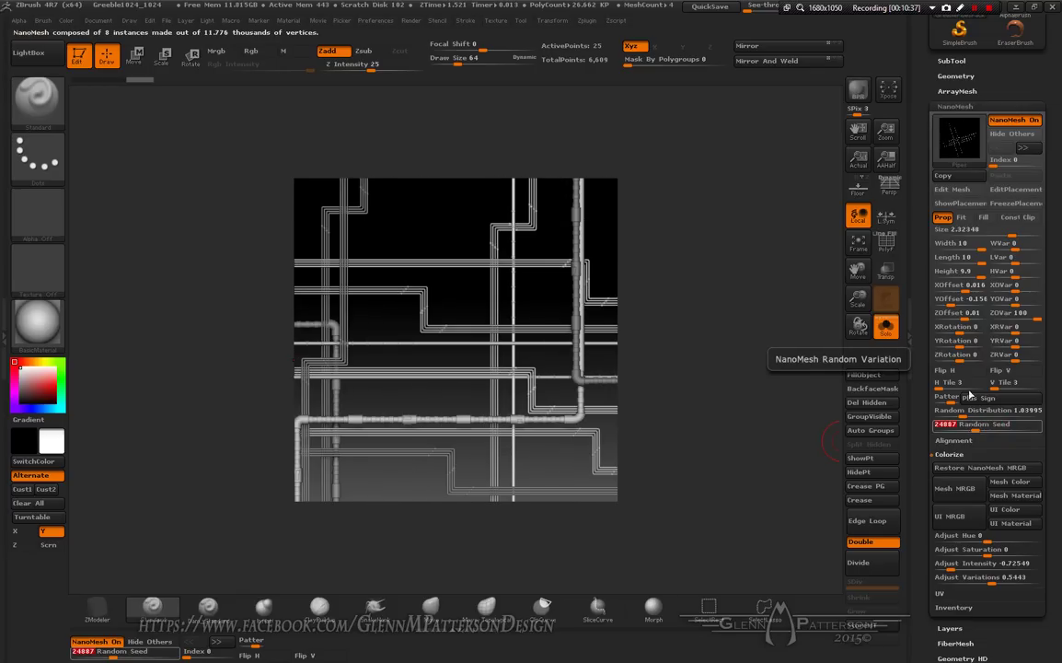
# - Flip the index 0 pipes horizontally and set their NanoMesh pattern to Checker Odd Inset (7)
pyautogui.click(950, 373)
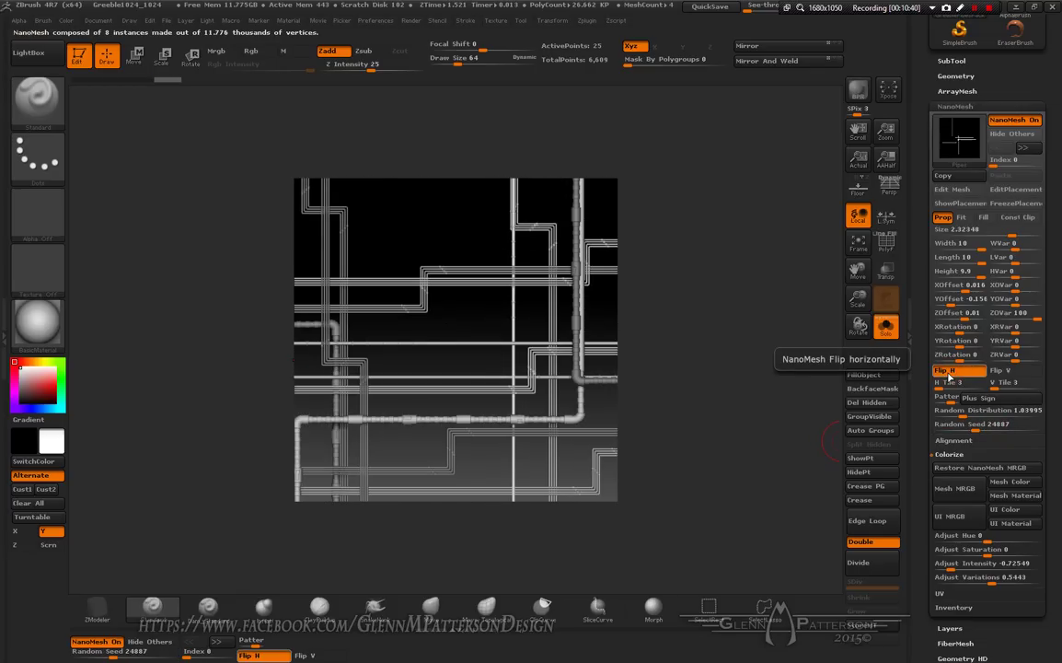
pyautogui.click(946, 398)
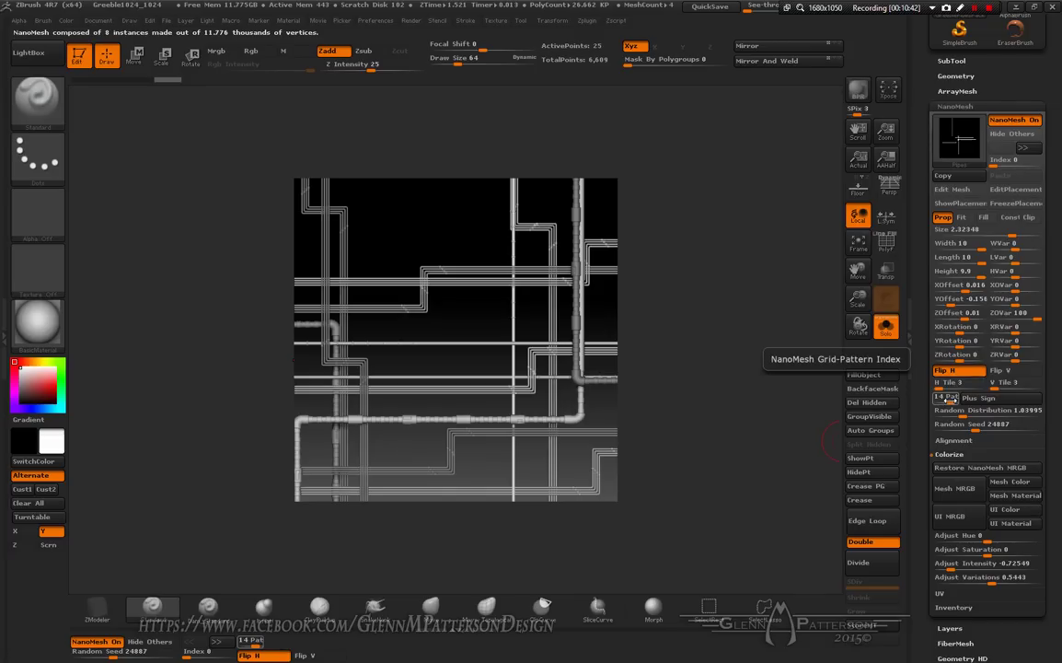
pyautogui.moveTo(946, 397); pyautogui.dragTo(941, 400)
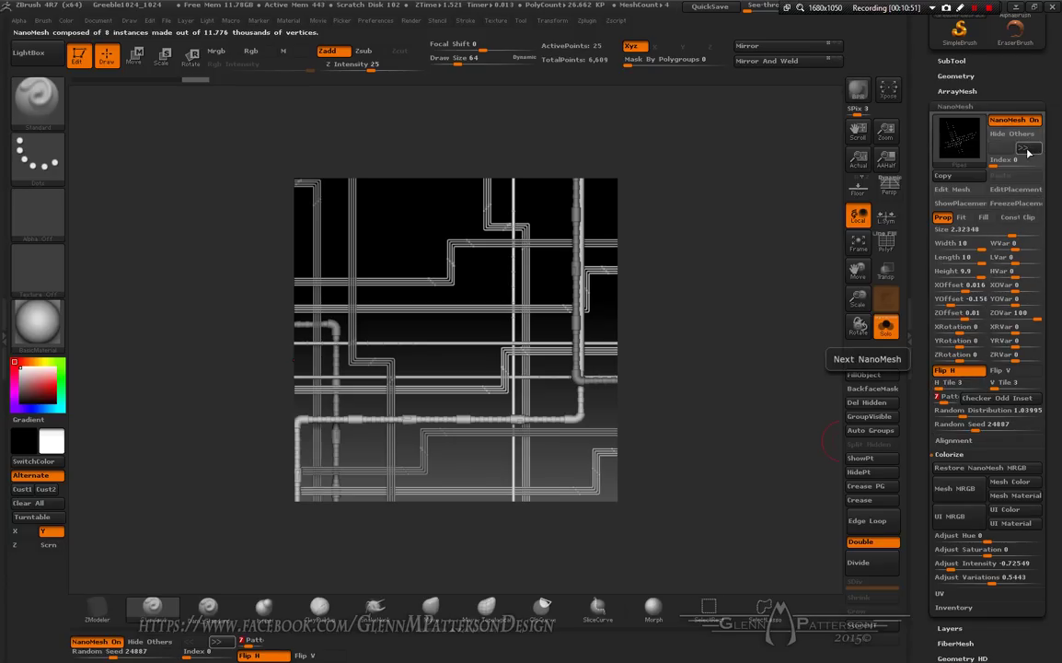
# - Set the Random Seed of the pipes pack to 20739 for NanoMesh index 1 and 32768 for index 2
pyautogui.click(1025, 149)
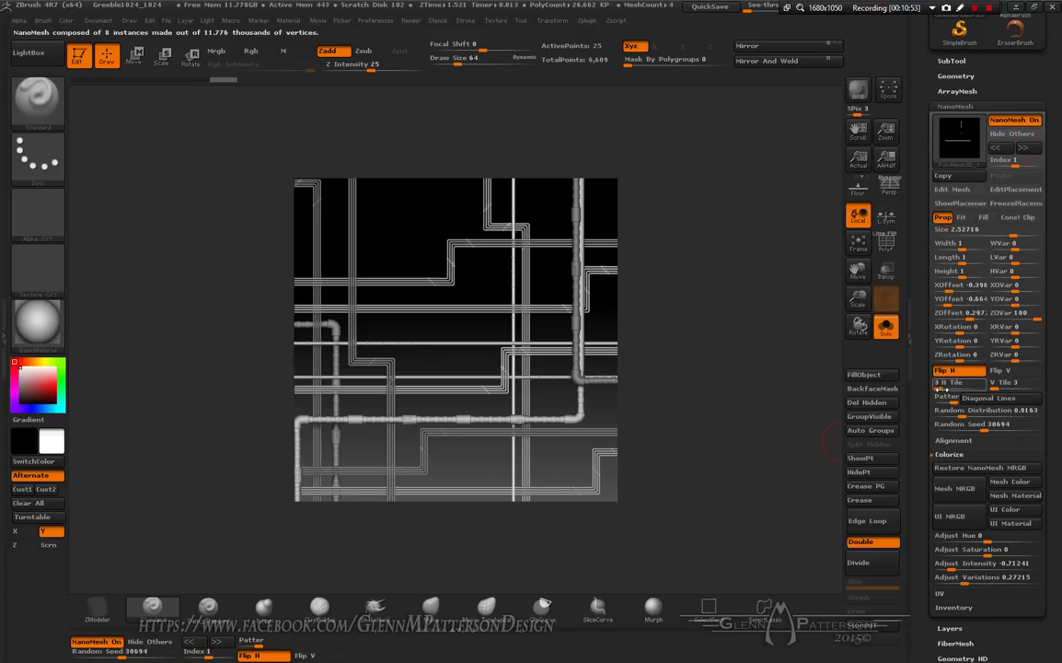
pyautogui.moveTo(965, 424); pyautogui.dragTo(969, 430)
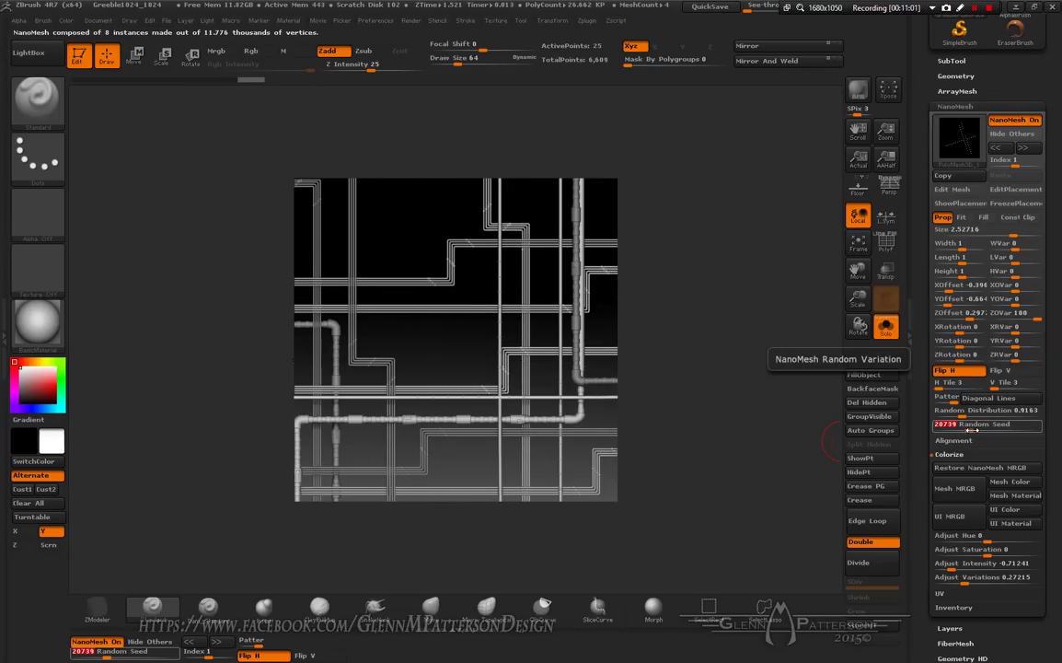
pyautogui.click(1023, 147)
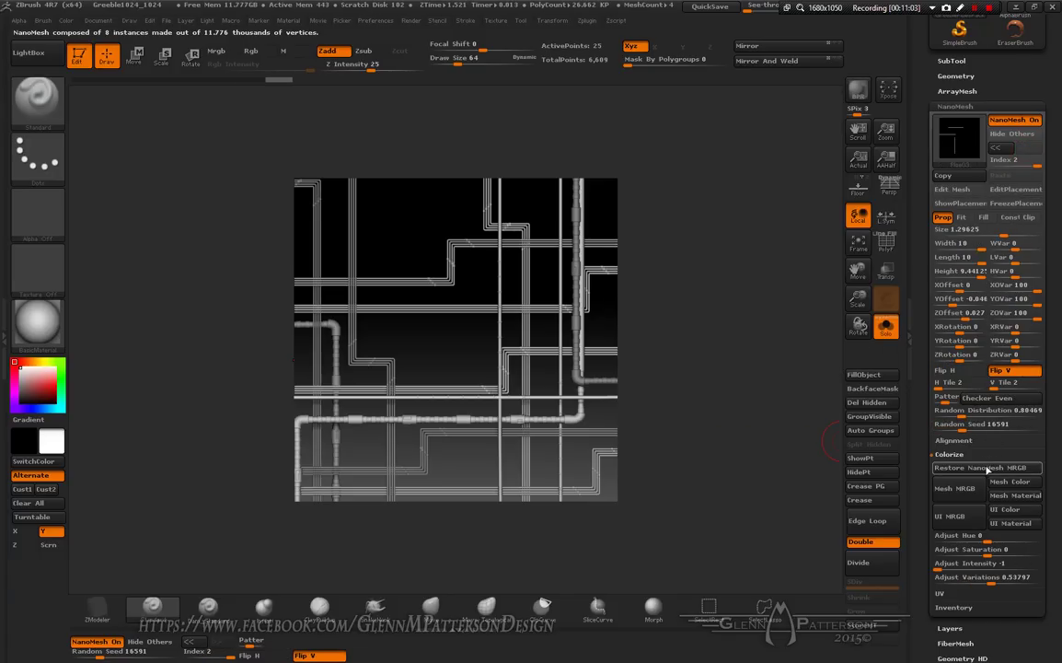
pyautogui.moveTo(978, 427); pyautogui.dragTo(989, 429)
# - Switch to the GreebleBlockParty subtool and lower the Random Seed of its NanoMesh index 0 for a different block layout
pyautogui.press('n')
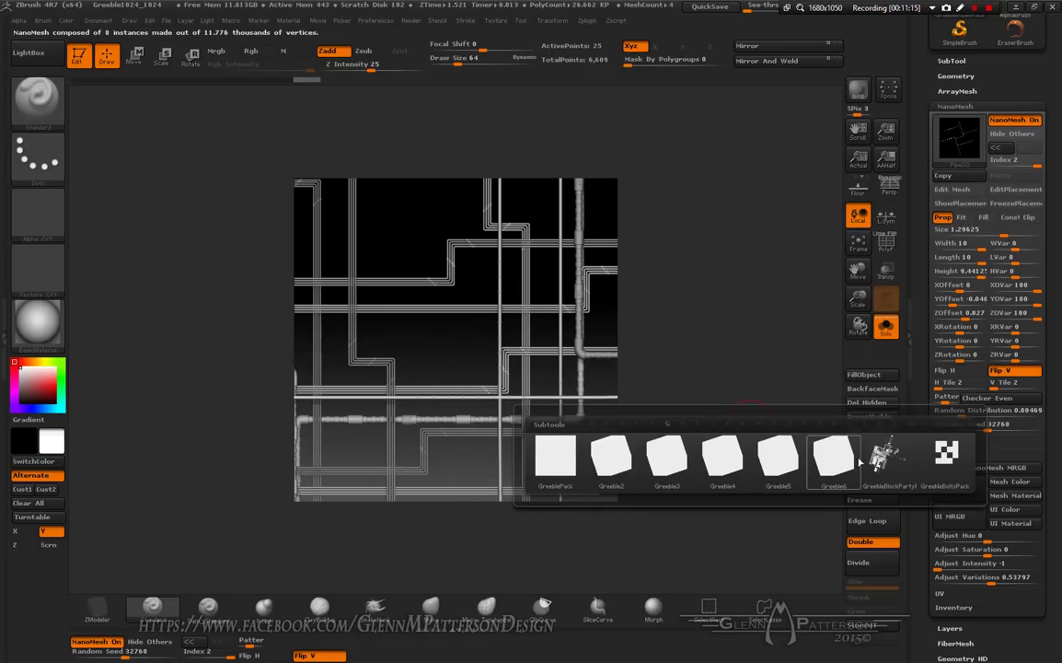
pyautogui.click(879, 465)
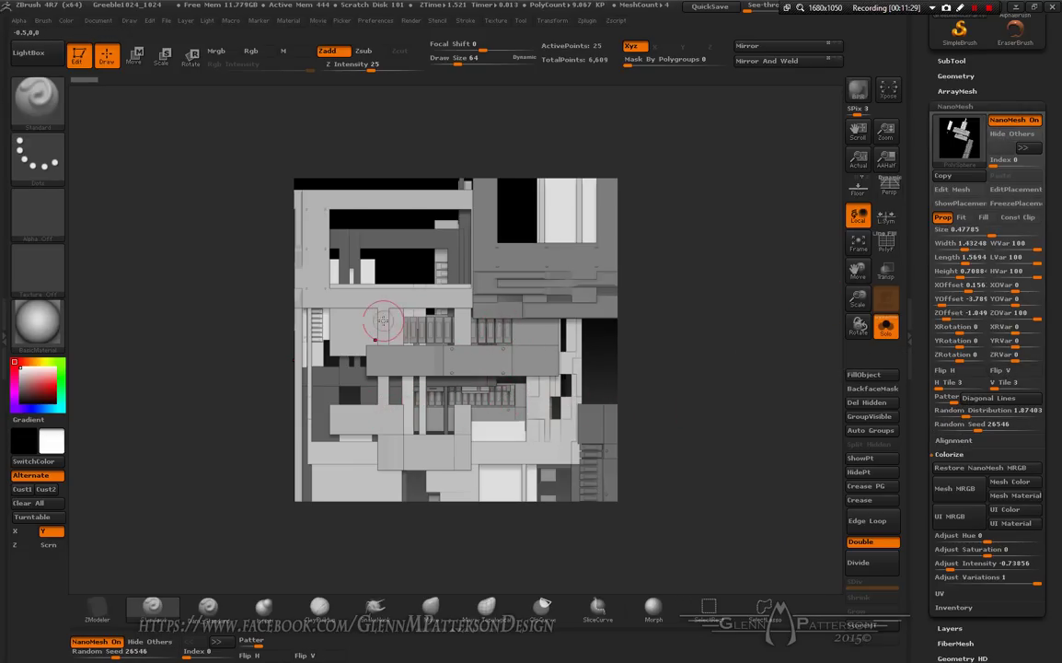
pyautogui.click(980, 428)
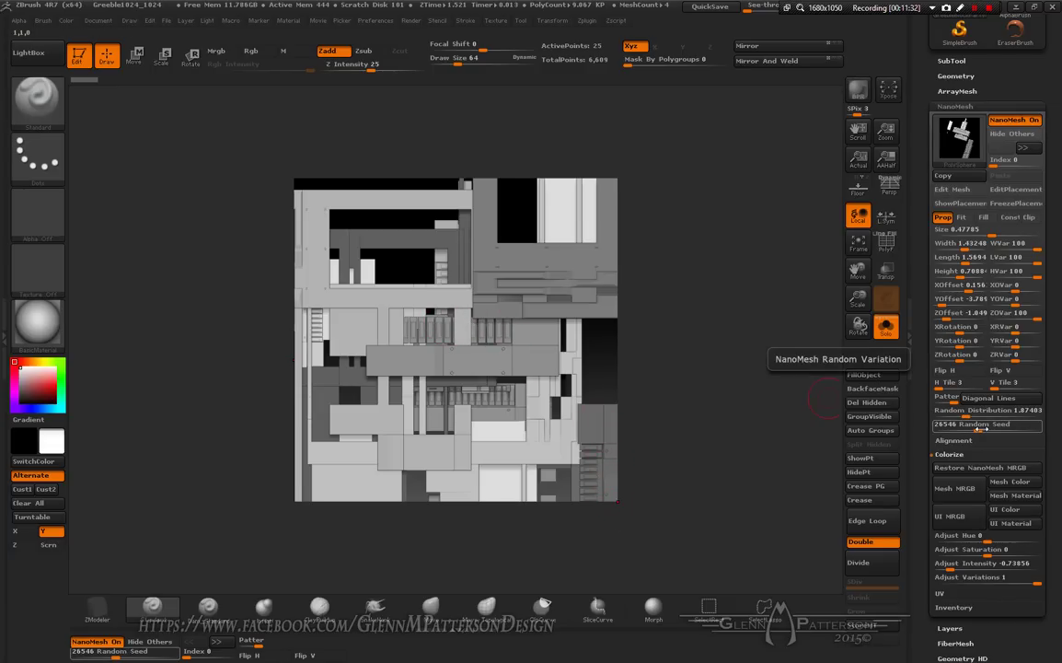
pyautogui.moveTo(979, 428); pyautogui.dragTo(966, 429)
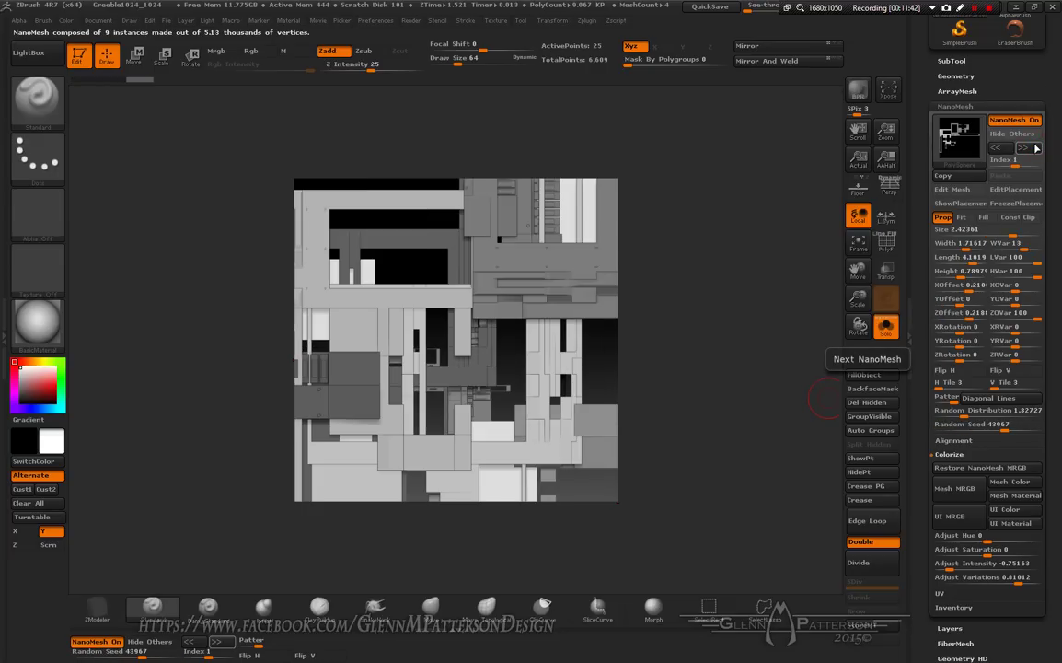
# - Set the block pack's Random Seed to 30694 for NanoMesh index 1 and 17006 for index 2
pyautogui.click(1002, 426)
pyautogui.moveTo(1003, 426); pyautogui.dragTo(985, 430)
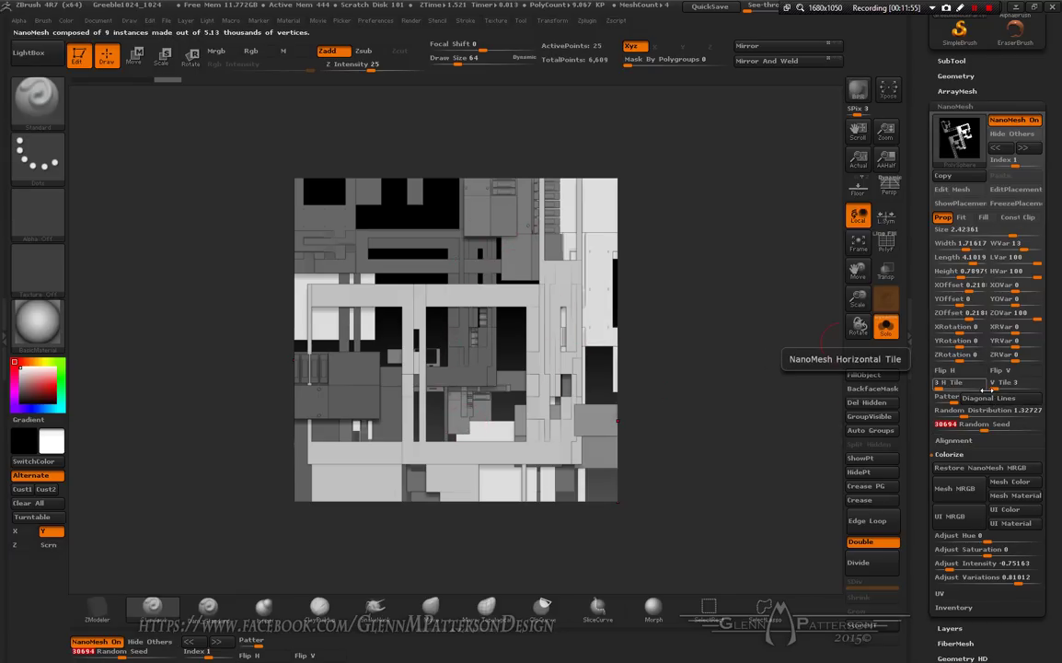
pyautogui.click(1023, 148)
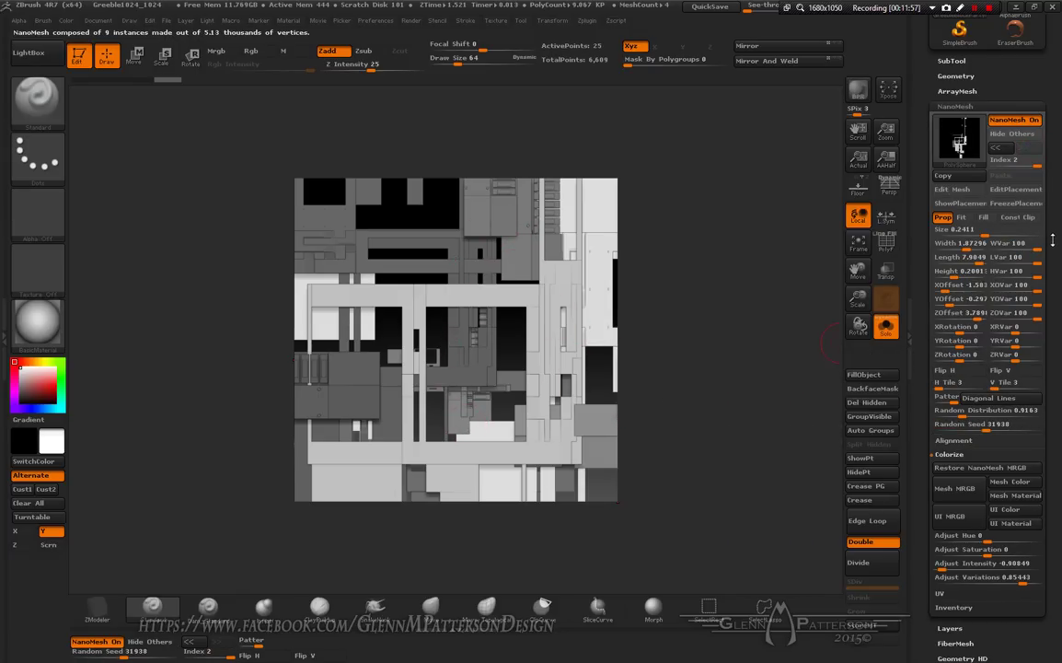
pyautogui.moveTo(974, 425); pyautogui.dragTo(963, 429)
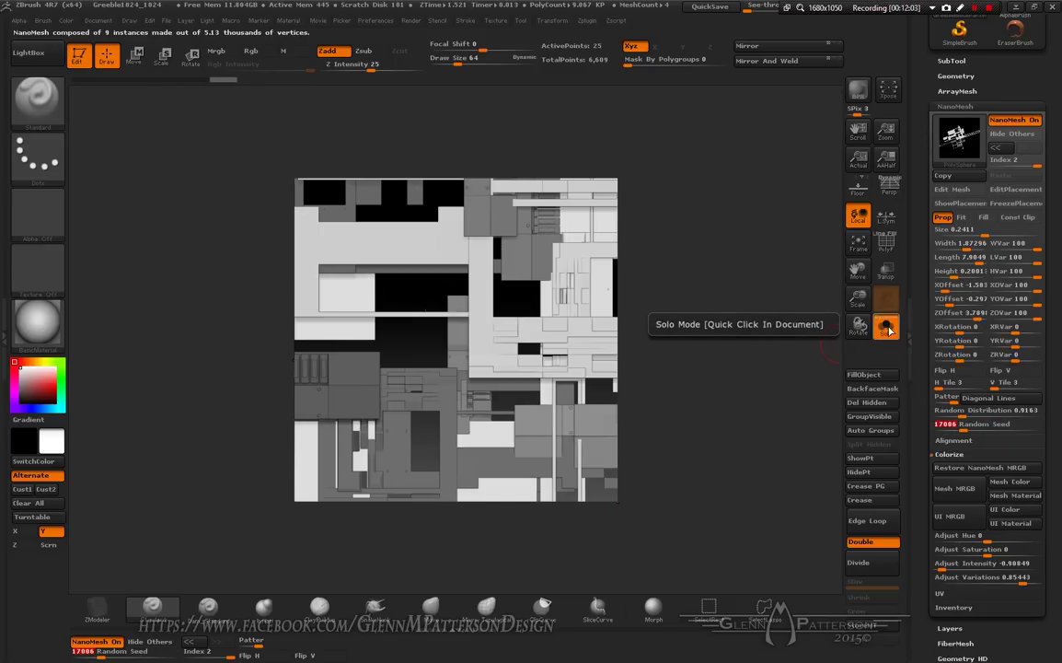
# - Switch to the GreebleBoltsPack subtool and set the Random Seed of its NanoMesh index 2 to 38989
pyautogui.press('n')
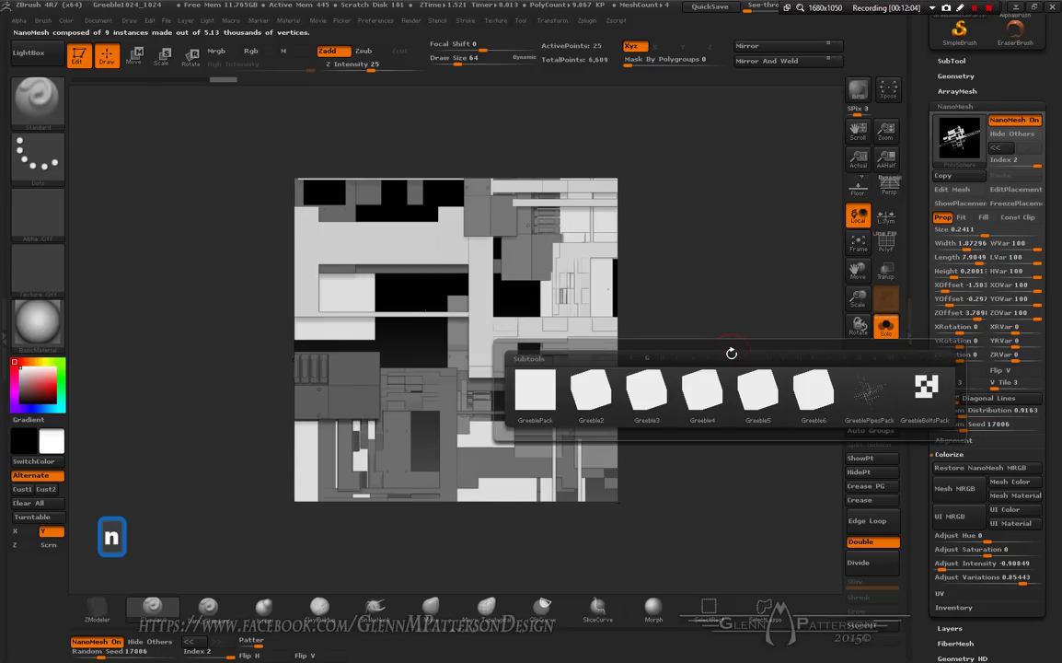
pyautogui.click(926, 392)
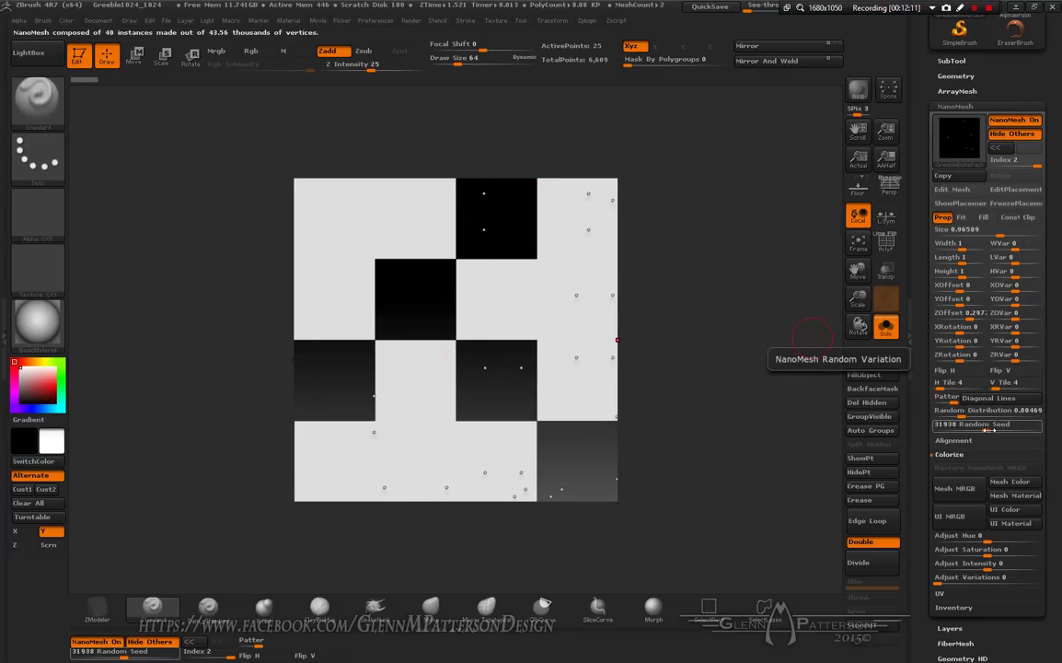
pyautogui.moveTo(987, 429)
pyautogui.mouseDown()
pyautogui.moveTo(949, 429)
pyautogui.moveTo(999, 430)
pyautogui.mouseUp()
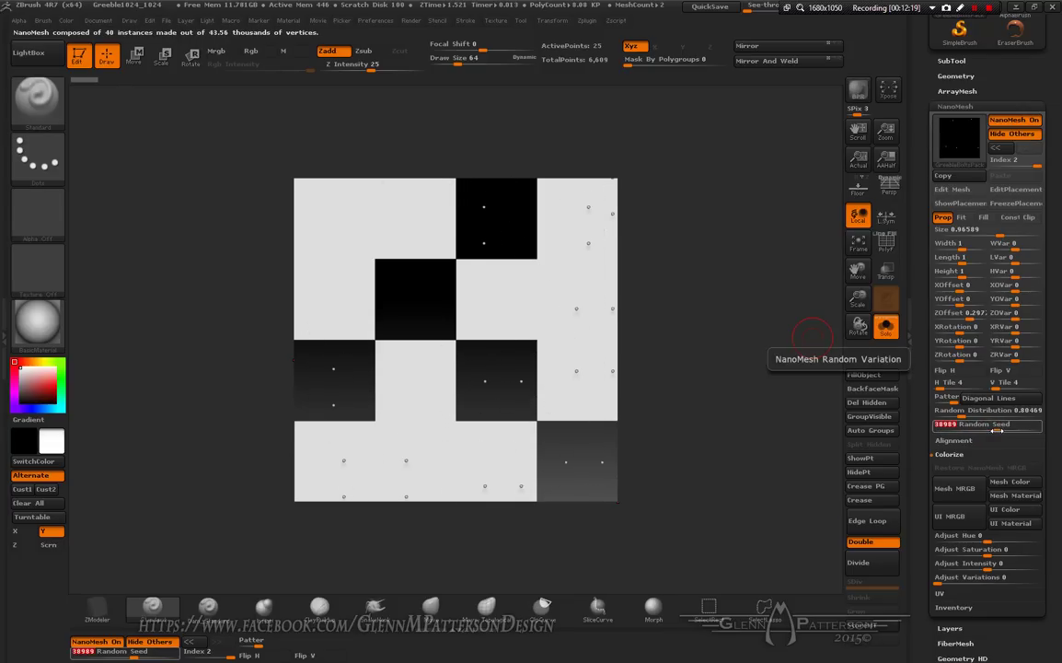
pyautogui.click(1014, 134)
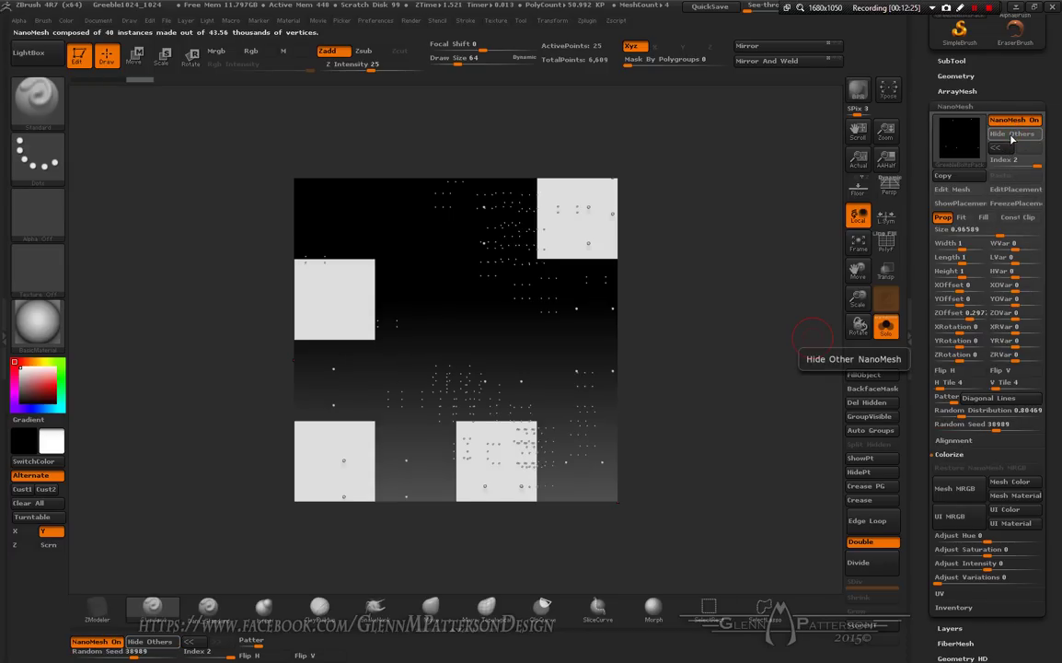
pyautogui.click(1014, 135)
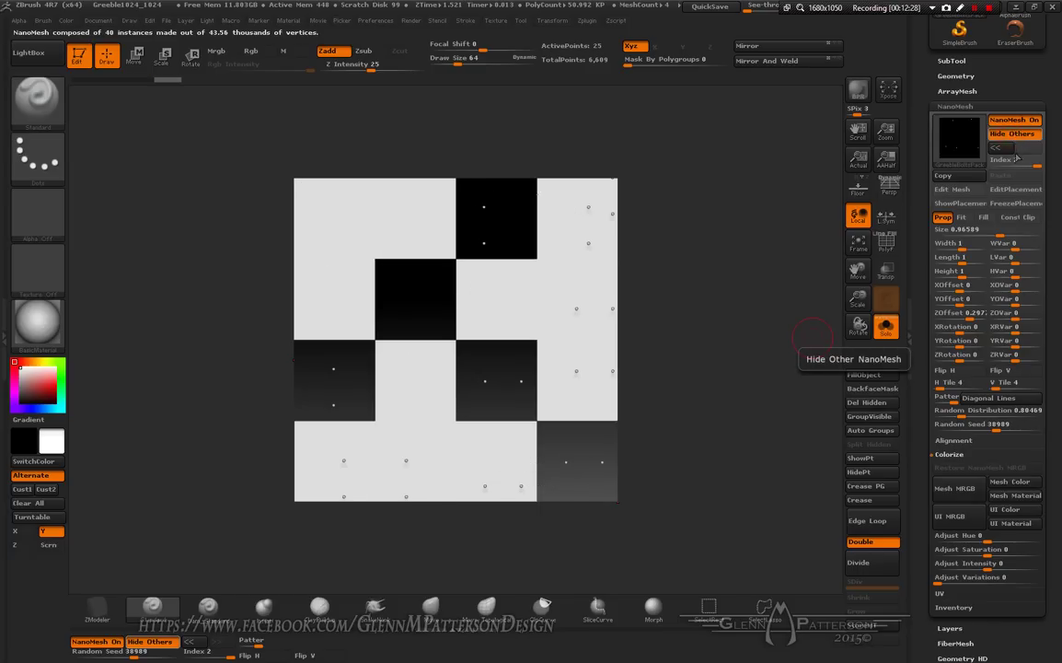
# - Lower the bolts pack's Random Seed for NanoMesh index 1 and set it to 36501 for index 0
pyautogui.click(1000, 148)
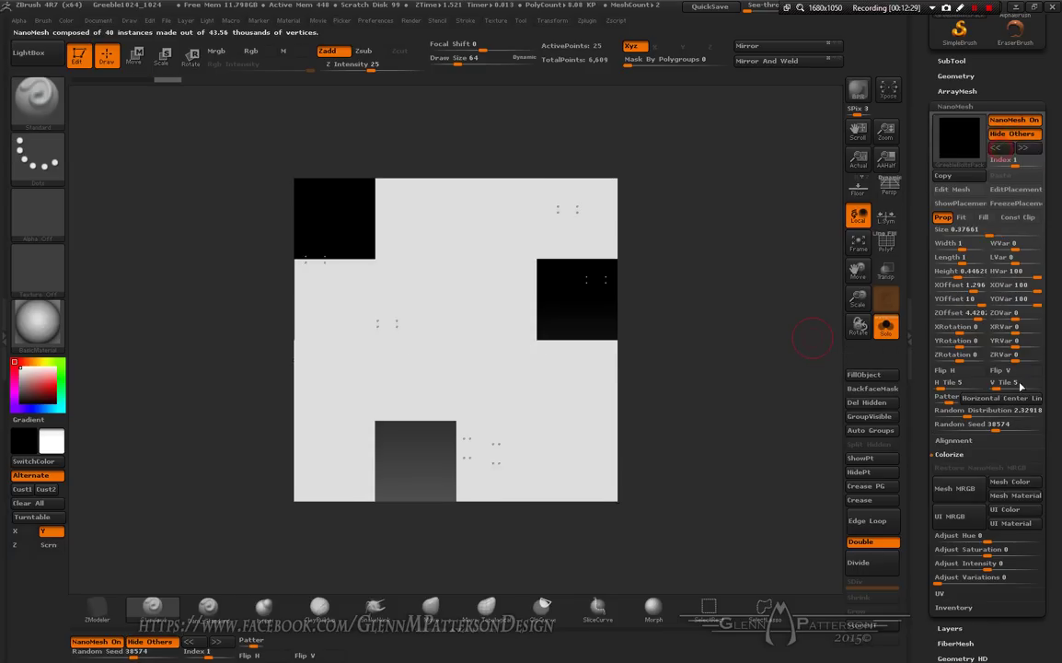
pyautogui.click(986, 426)
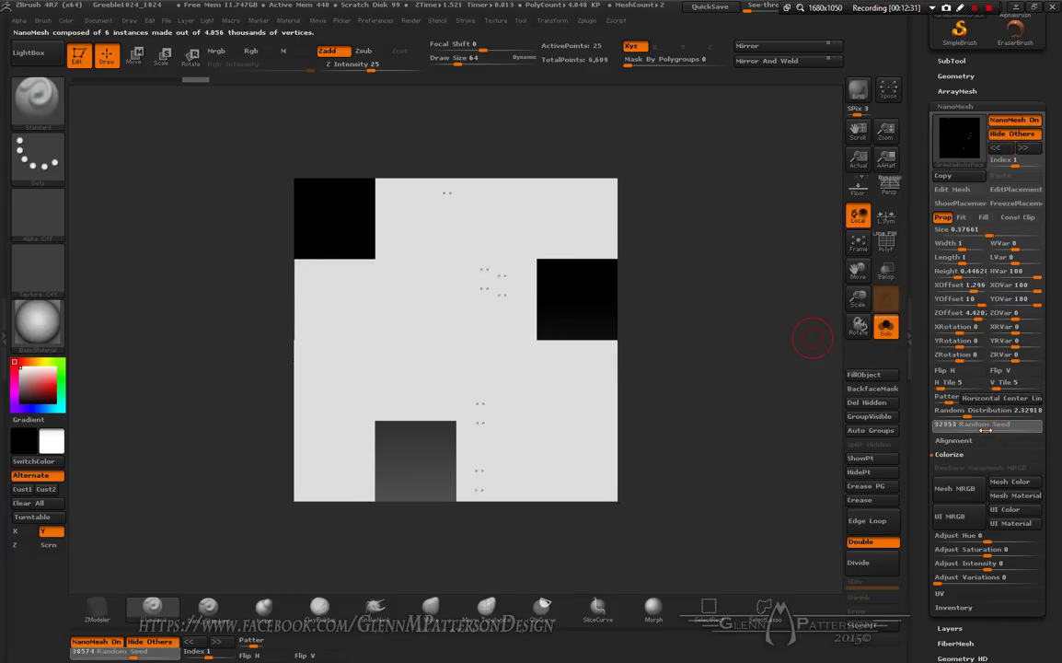
pyautogui.click(996, 147)
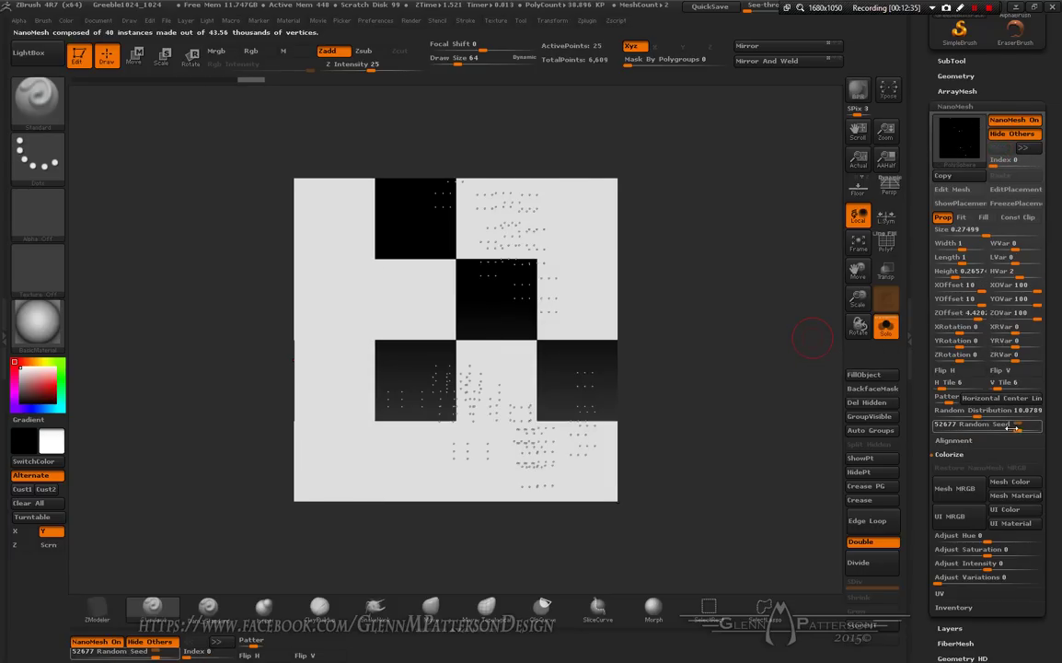
pyautogui.moveTo(1009, 430); pyautogui.dragTo(994, 430)
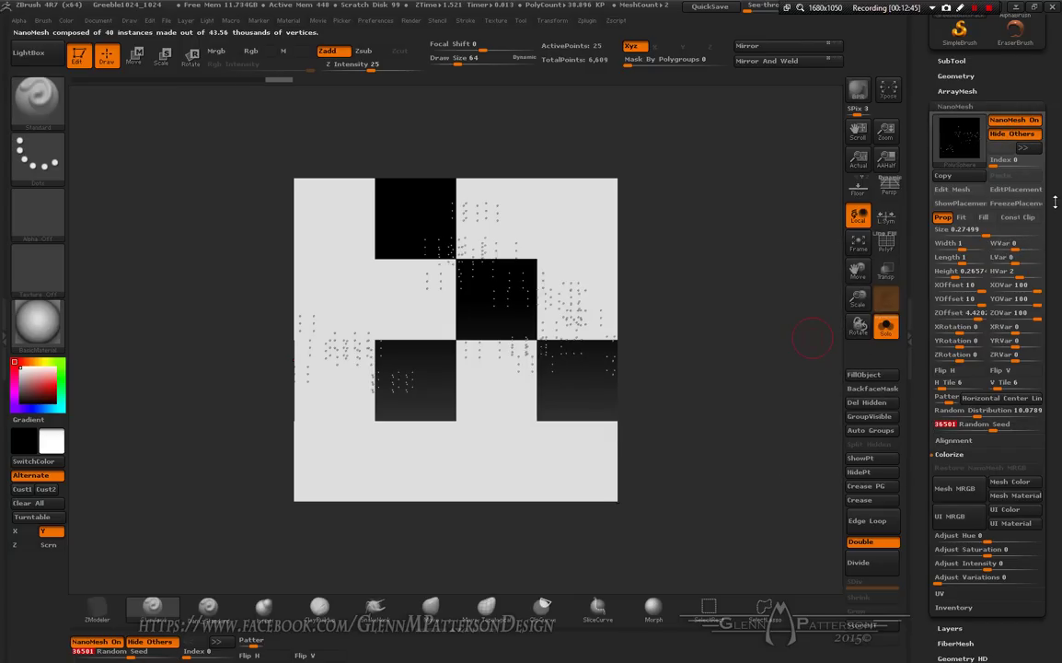
# - Leave Solo mode to show all subtools together and make the bolts pack's NanoMesh index 2 active
pyautogui.click(885, 328)
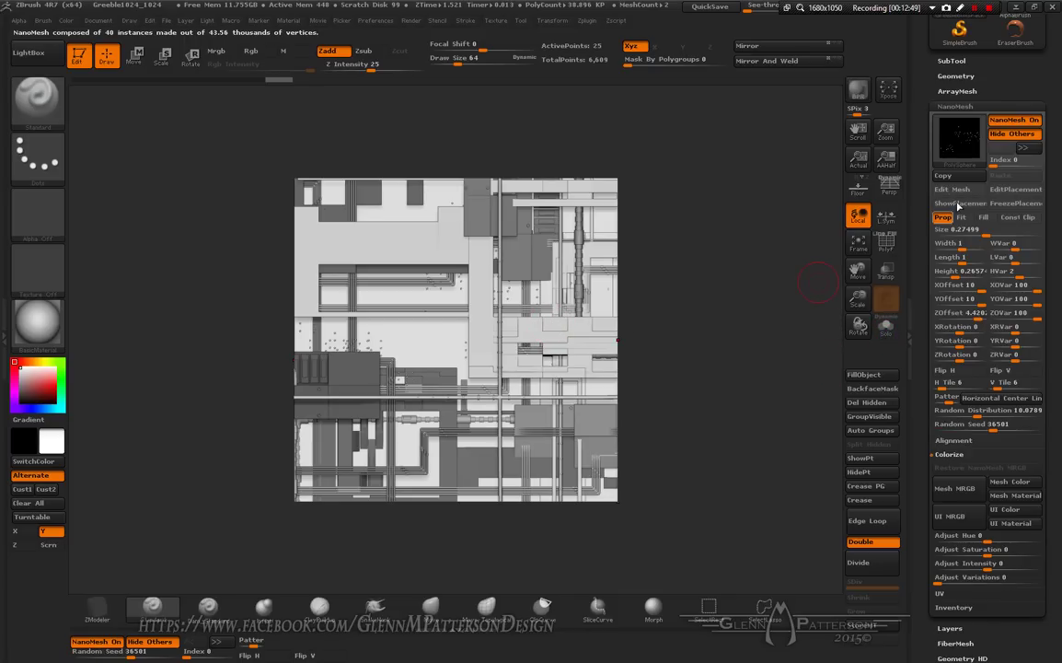
pyautogui.moveTo(1000, 161); pyautogui.dragTo(1033, 163)
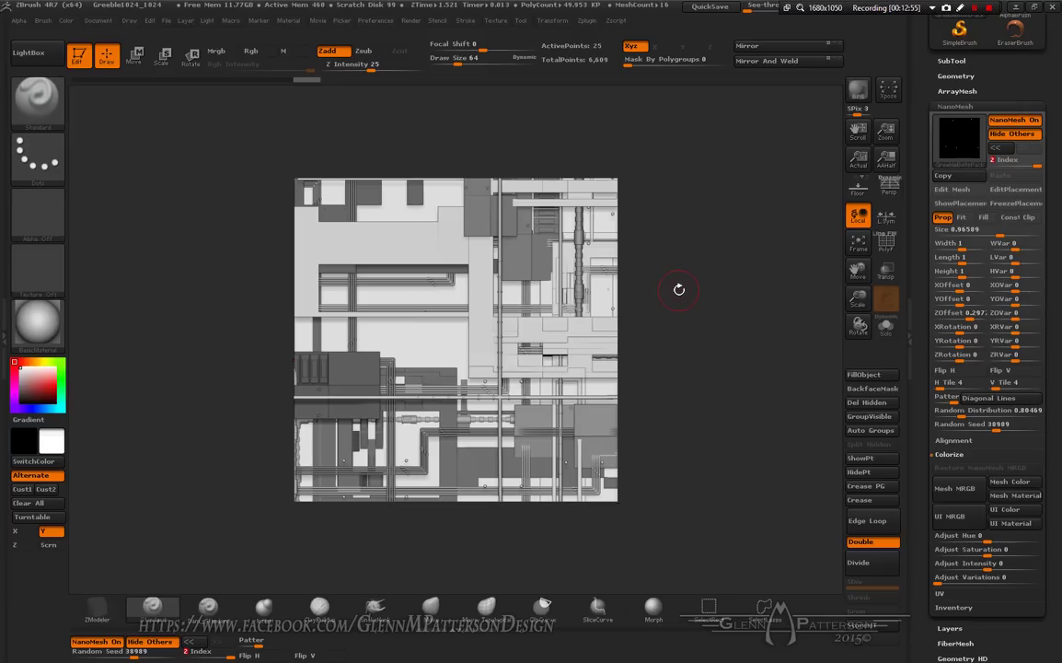
# - Switch to the Greeble2 subtool, turn its NanoMesh on and set its Random Seed to 27790
pyautogui.press('n')
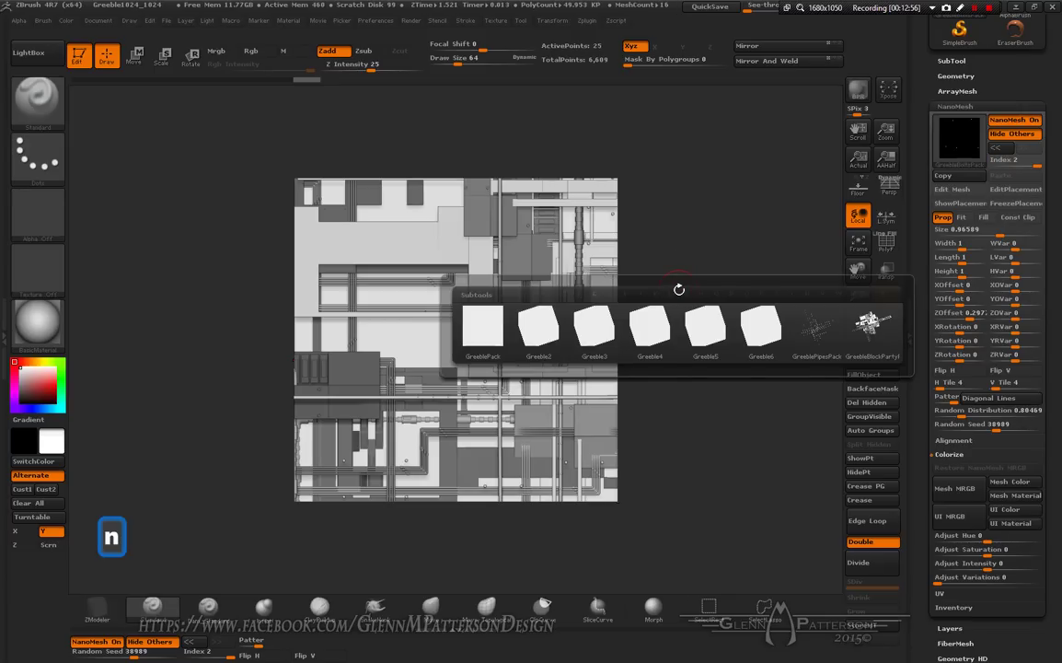
pyautogui.click(538, 337)
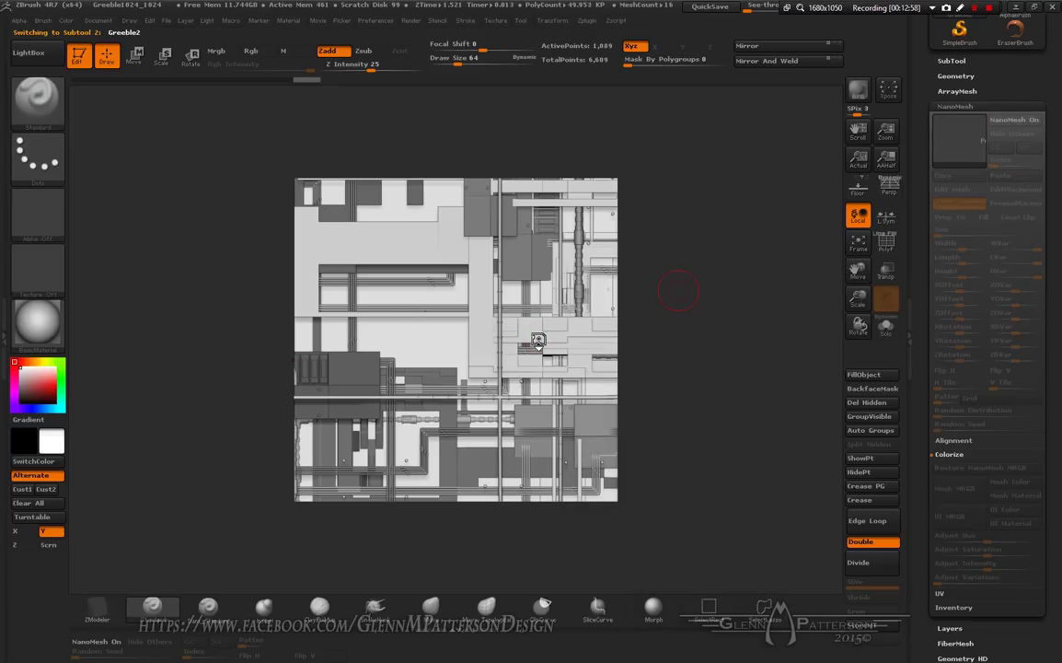
pyautogui.click(1022, 126)
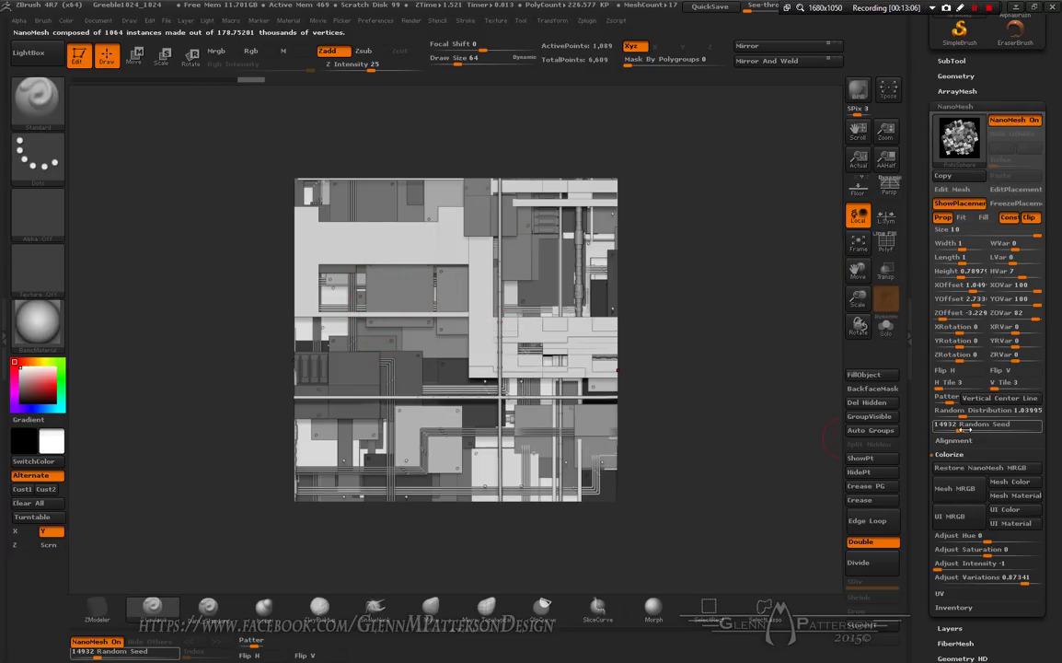
pyautogui.moveTo(999, 425); pyautogui.dragTo(982, 428)
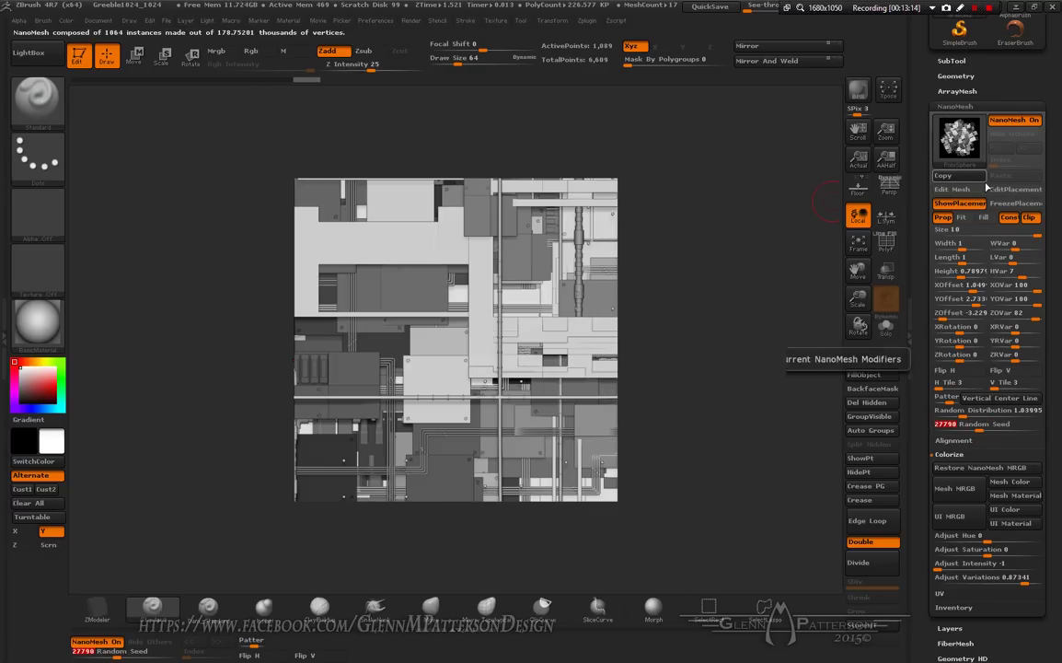
# - Switch to the GreeblePipesPack subtool and set the Random Seed of its NanoMesh index 1 to 31108
pyautogui.press('n')
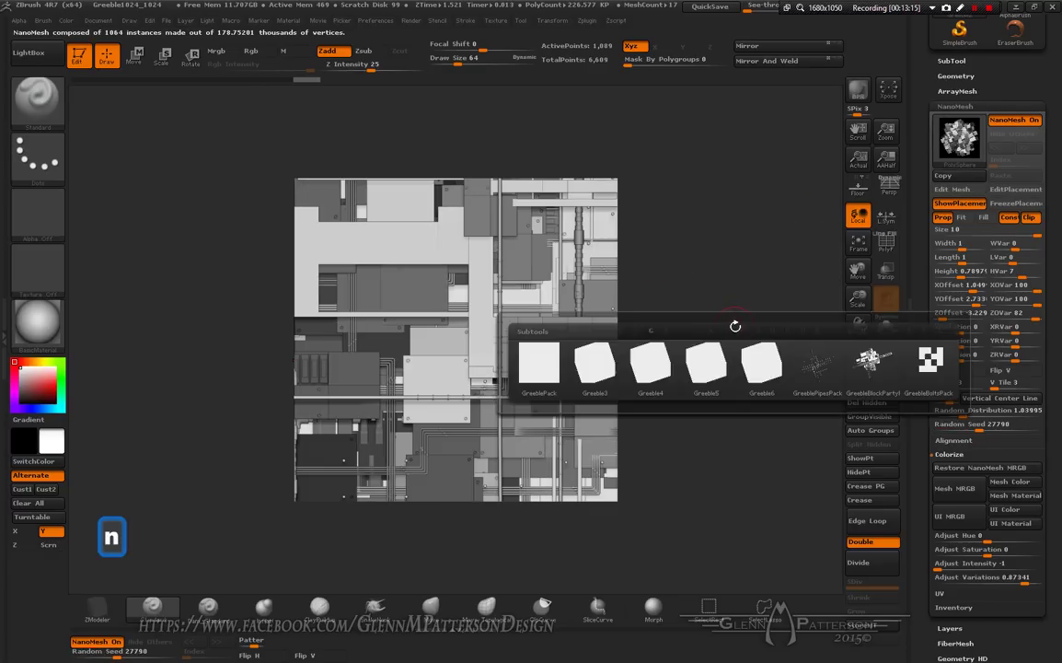
pyautogui.click(817, 366)
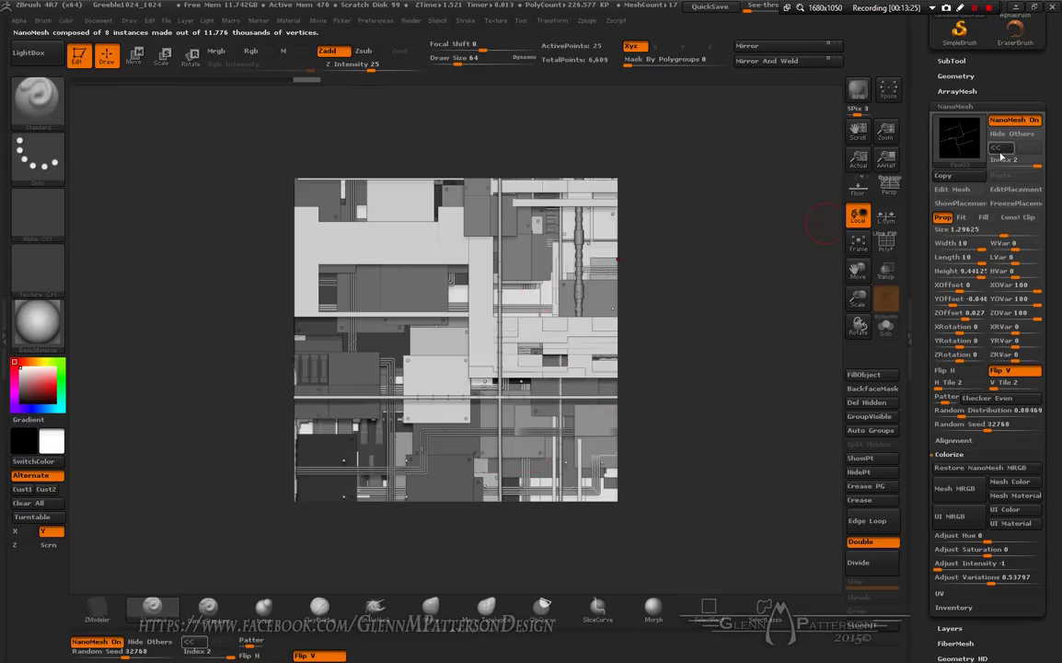
pyautogui.click(999, 150)
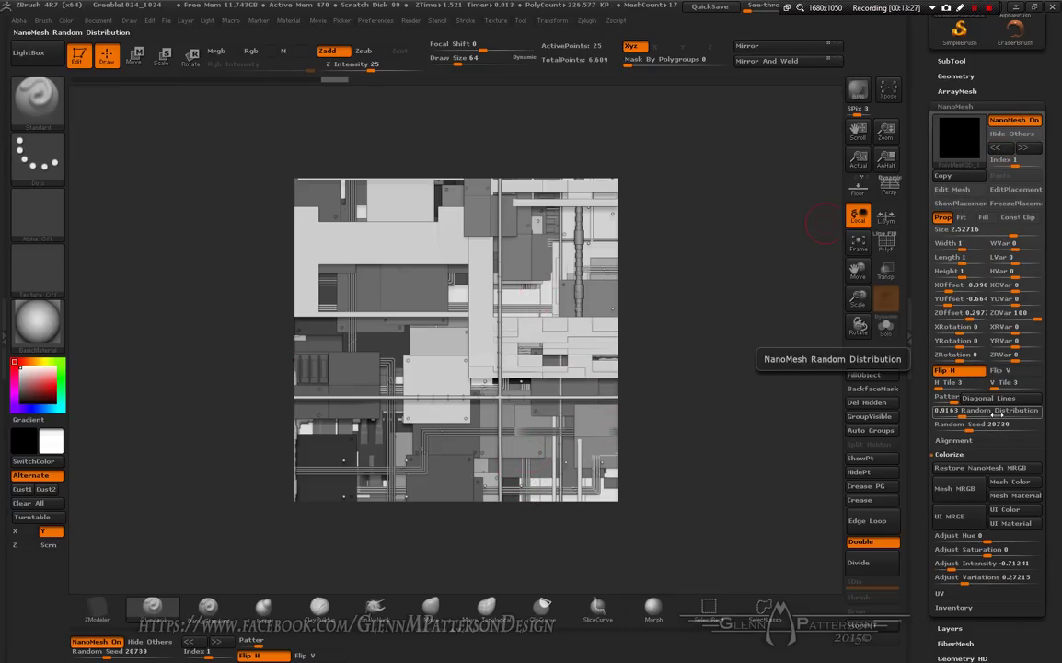
pyautogui.click(987, 425)
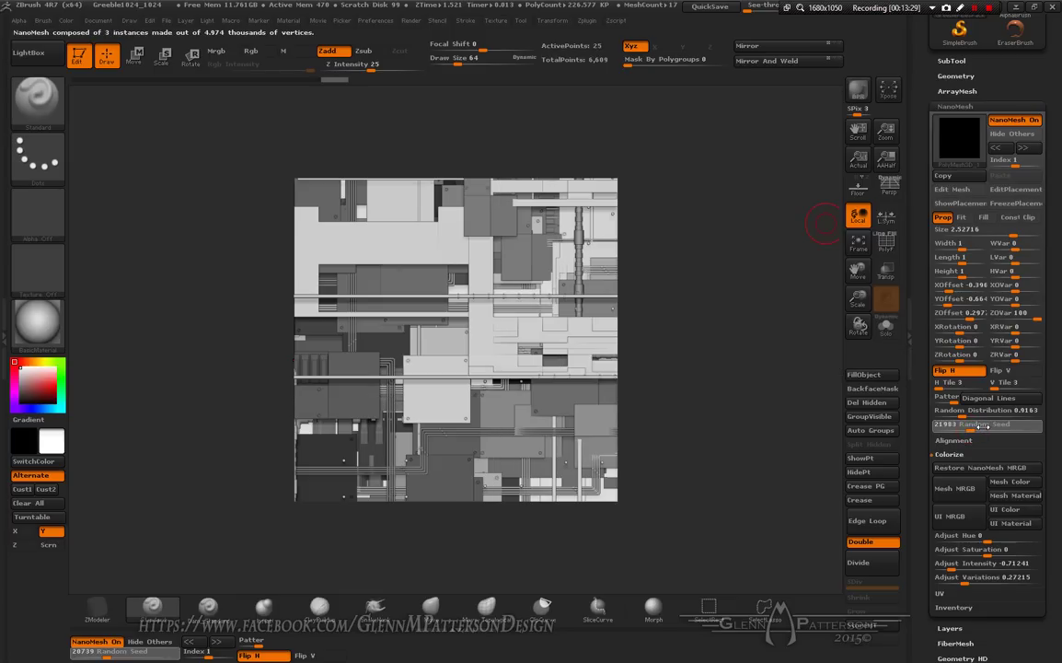
pyautogui.moveTo(987, 425); pyautogui.dragTo(986, 425)
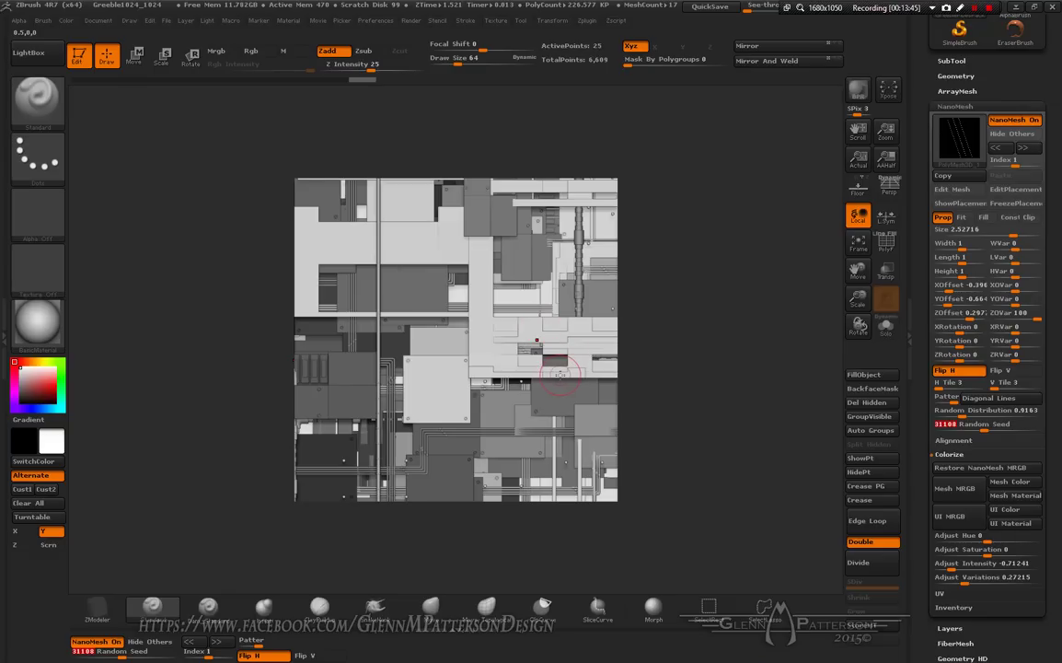
# - Render the greeble tile with BPR, inspect it at actual size and return to the antialiased half-size view
pyautogui.click(858, 89)
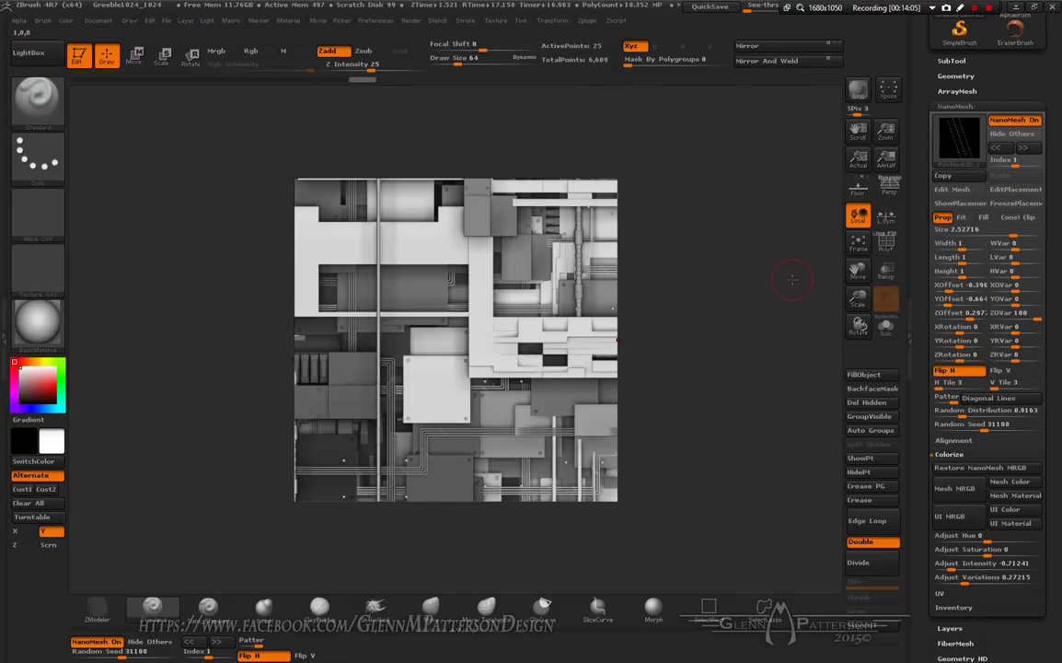
pyautogui.click(858, 160)
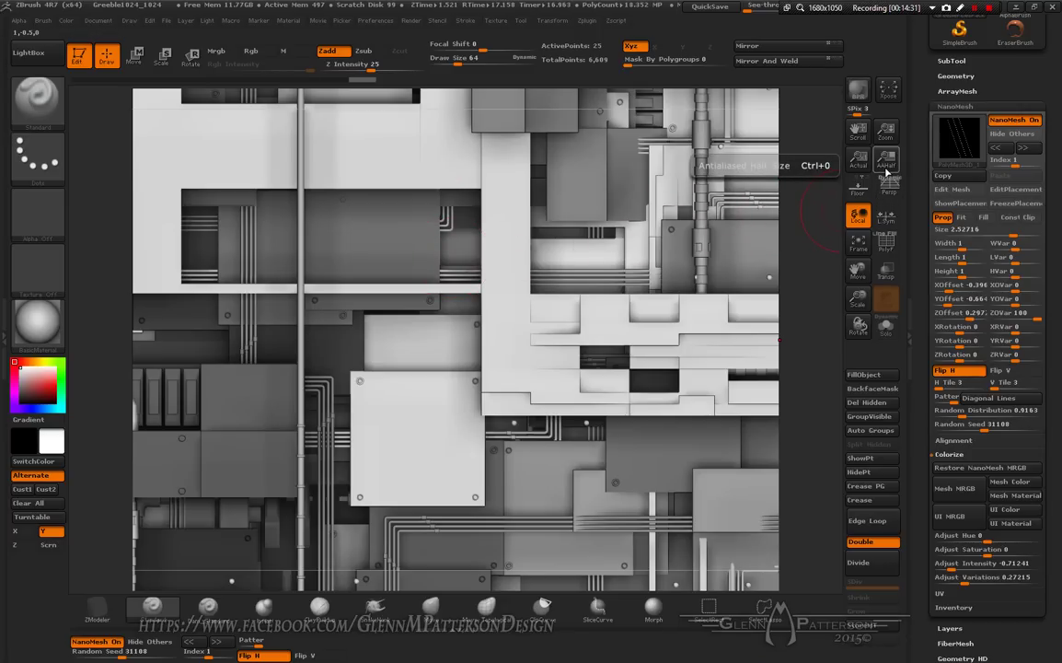
pyautogui.click(887, 169)
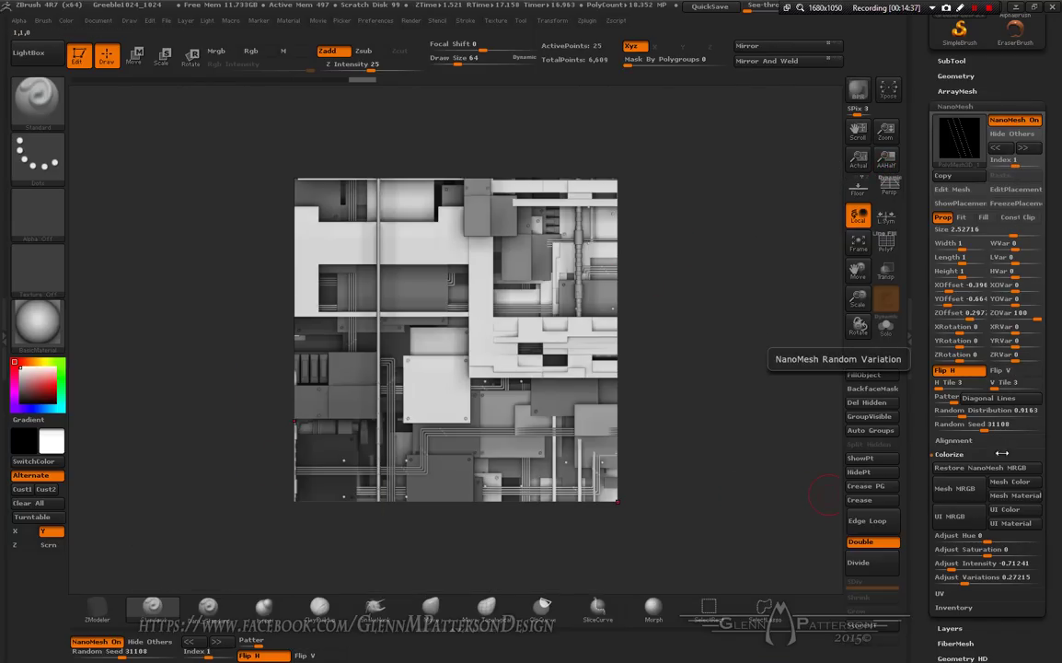
# - Set the Random Seed of the pipes pack's NanoMesh index 1 to 27790 and check it in a BPR render
pyautogui.moveTo(985, 424); pyautogui.dragTo(979, 426)
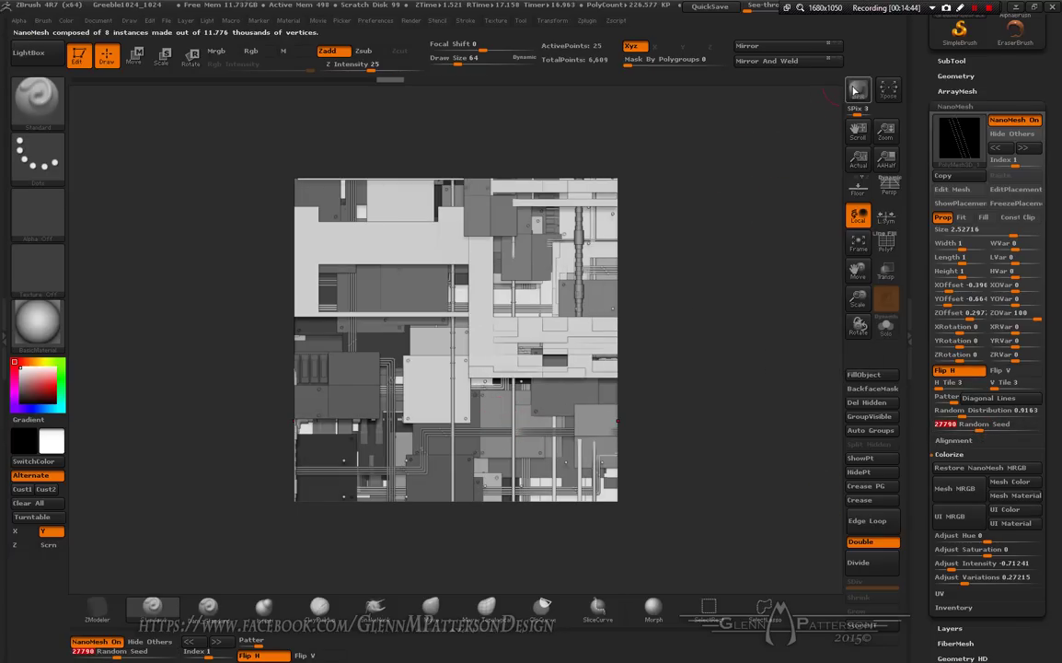
pyautogui.click(858, 93)
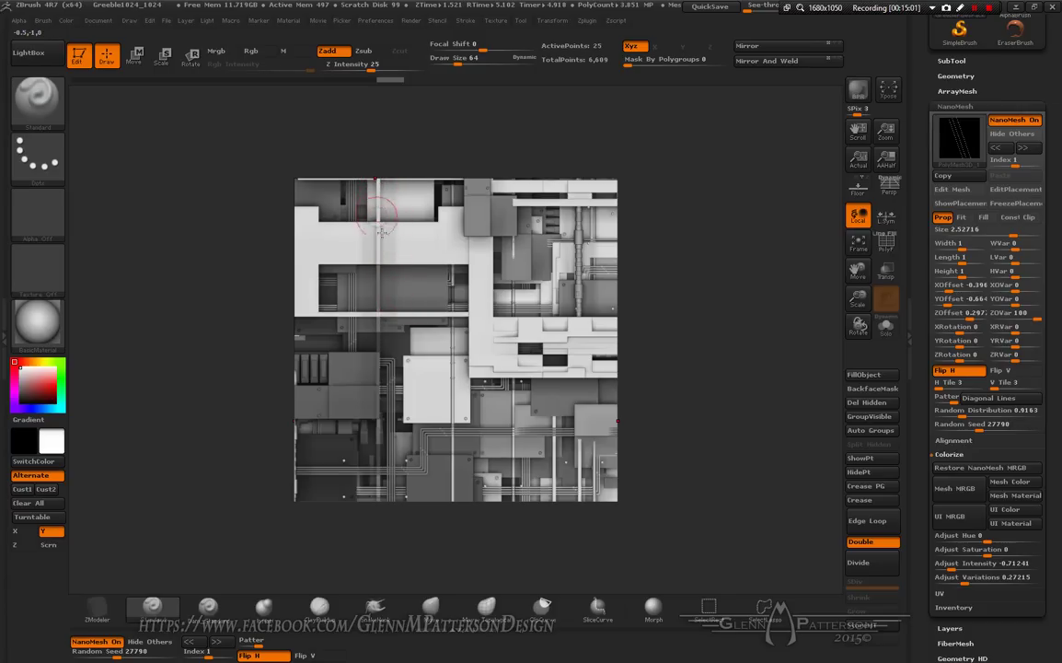
pyautogui.click(383, 502)
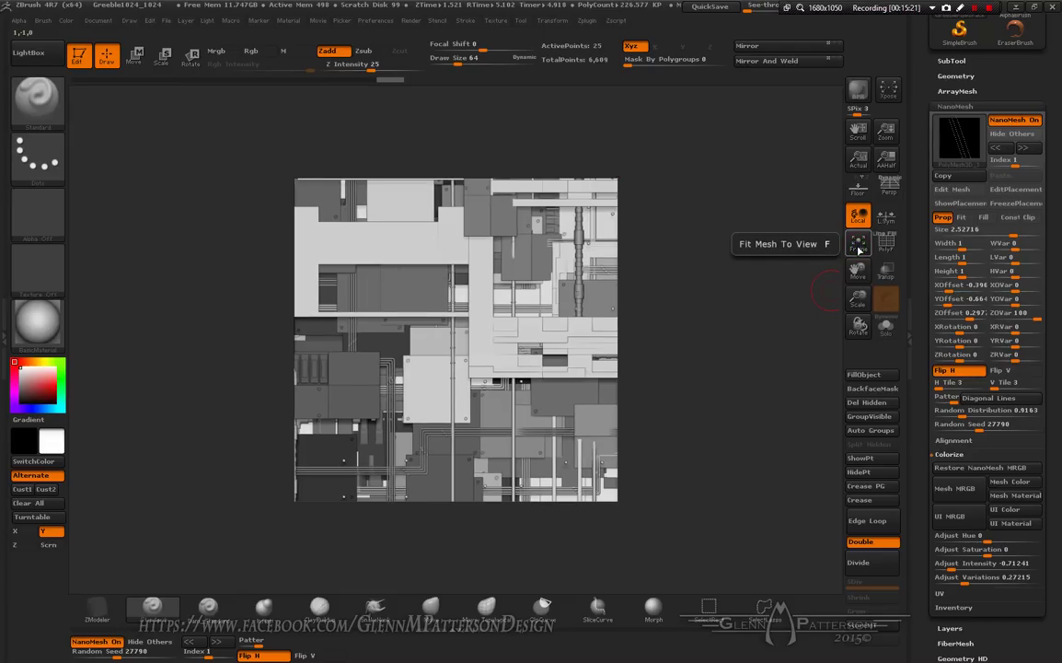
# - Render the updated greeble tile with BPR and show the document at actual size
pyautogui.click(858, 90)
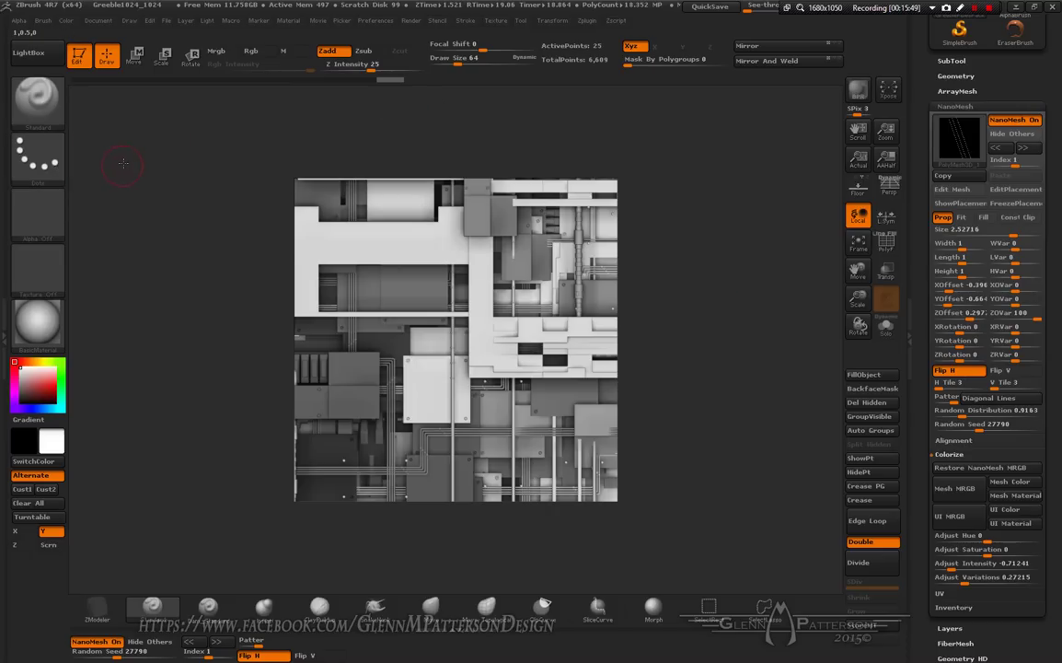
pyautogui.click(860, 163)
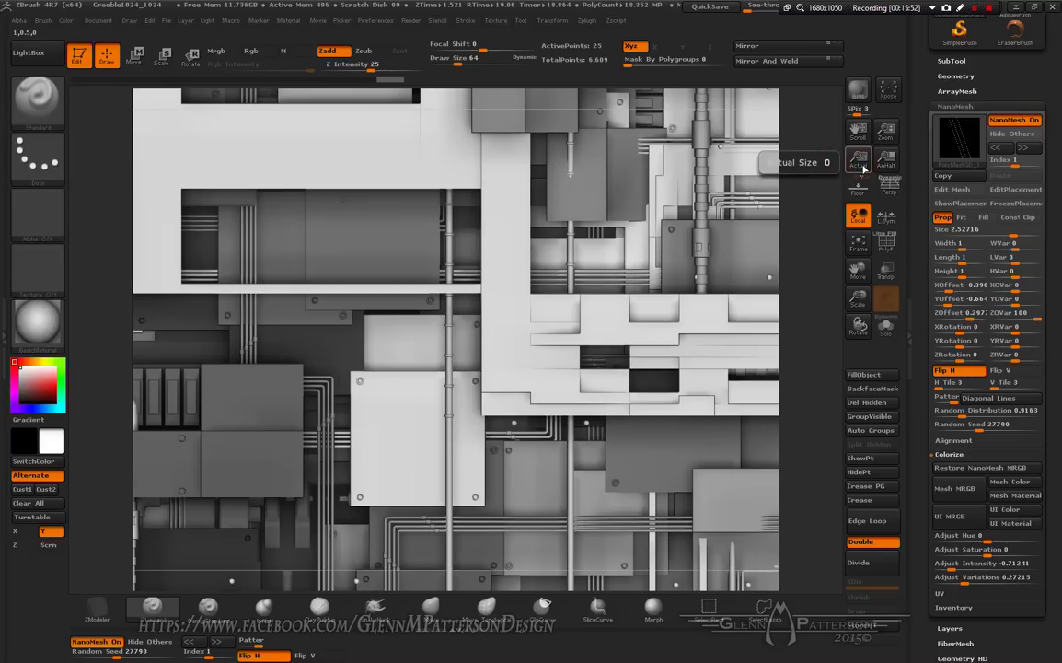
# - Export the rendered document as the TIFF image ZBrush Document.tif into the DEMO GREEBLE folder
pyautogui.click(167, 22)
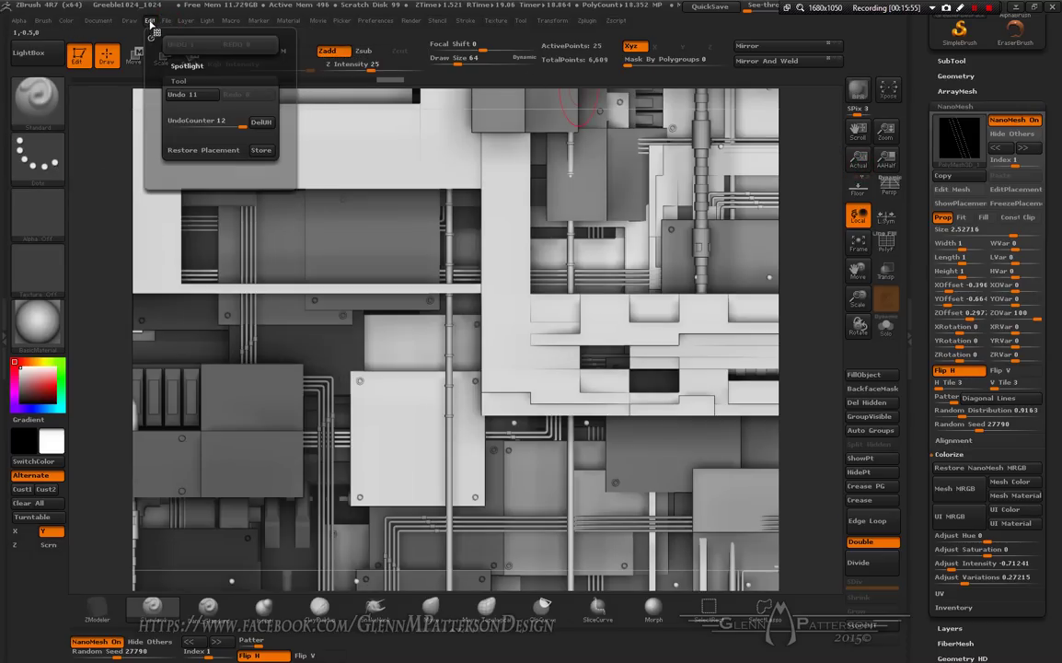
pyautogui.moveTo(96, 20)
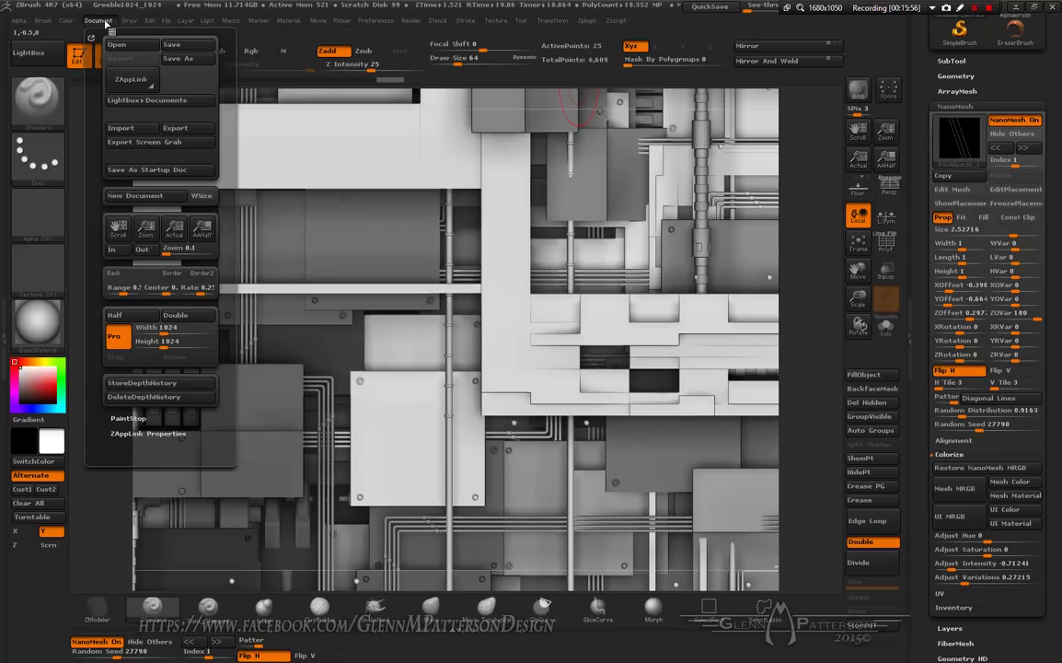
pyautogui.click(181, 130)
pyautogui.click(162, 314)
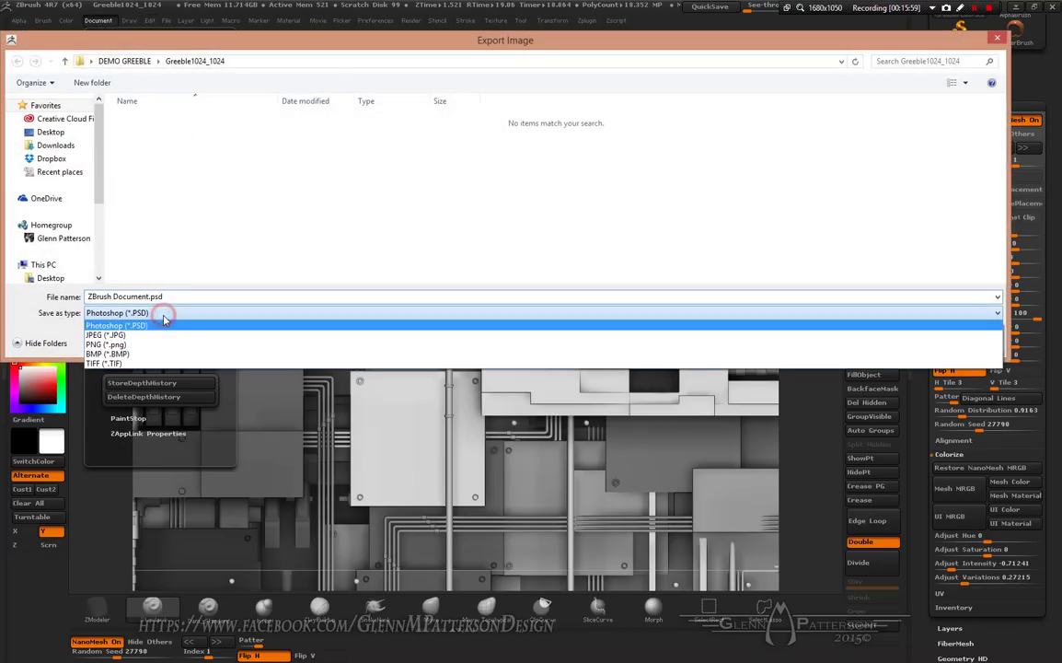
pyautogui.click(146, 350)
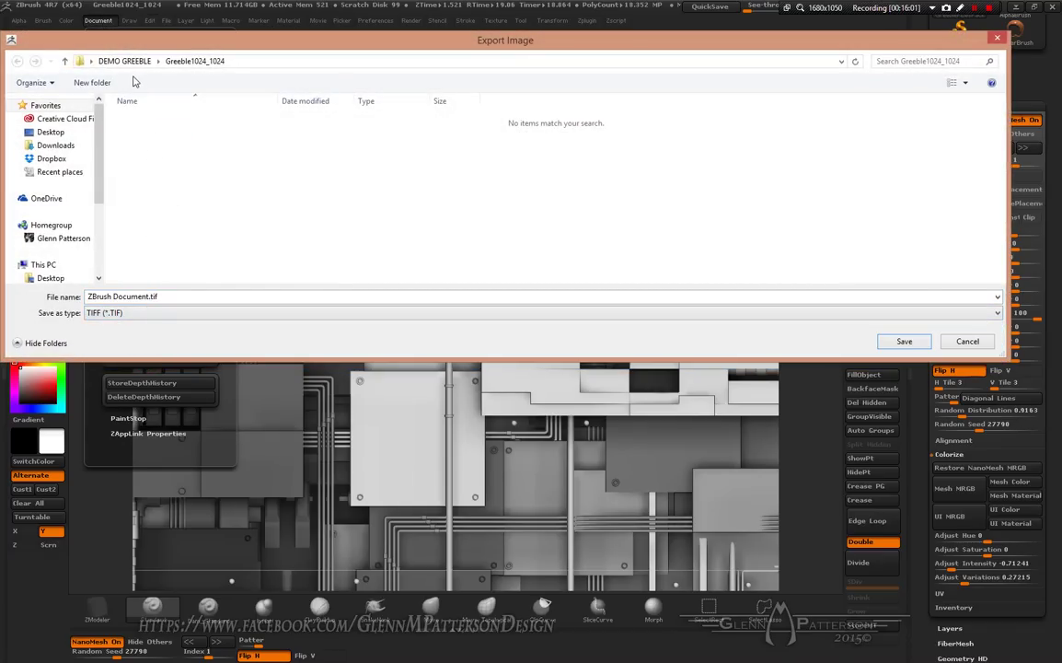
pyautogui.click(124, 61)
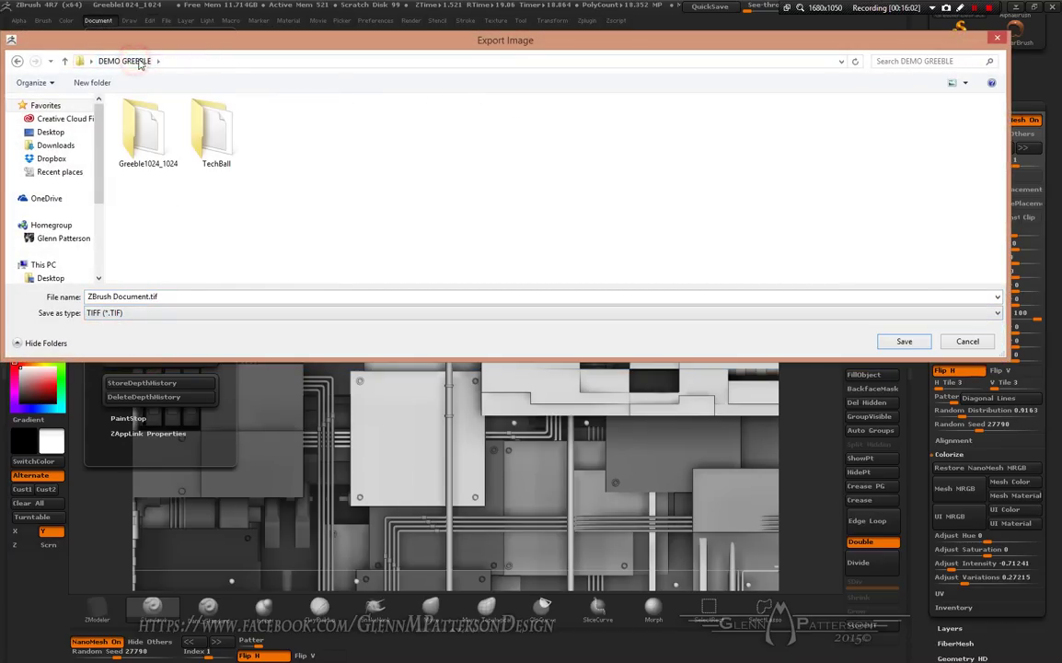
pyautogui.click(906, 342)
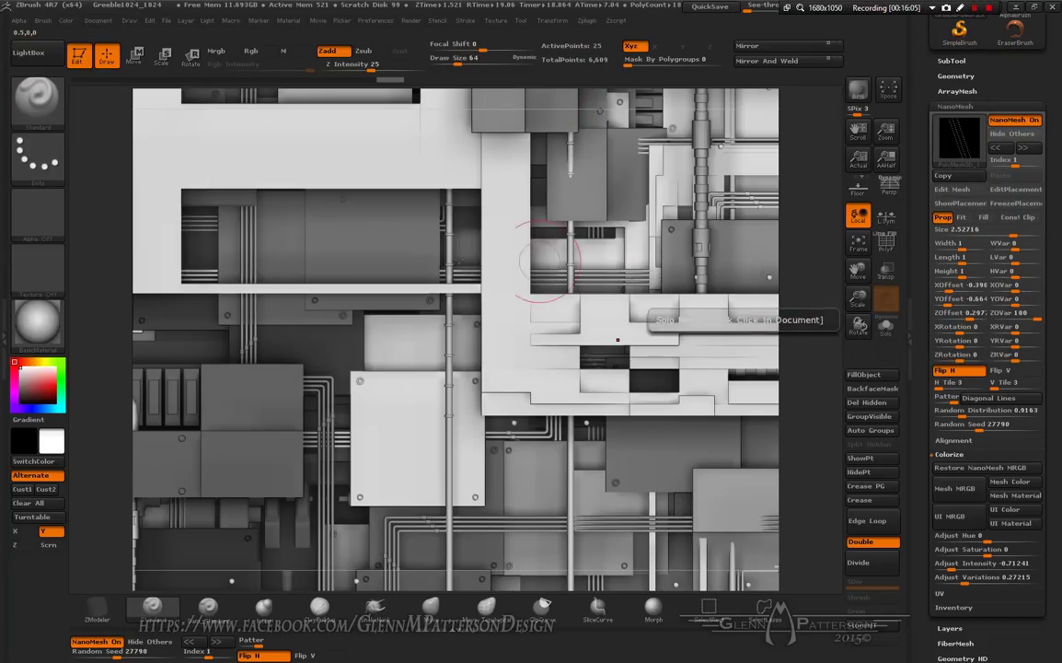
# - Export the shaded BPR render pass as the TIFF image BPR_Render.tif into the DEMO GREEBLE folder
pyautogui.click(4, 283)
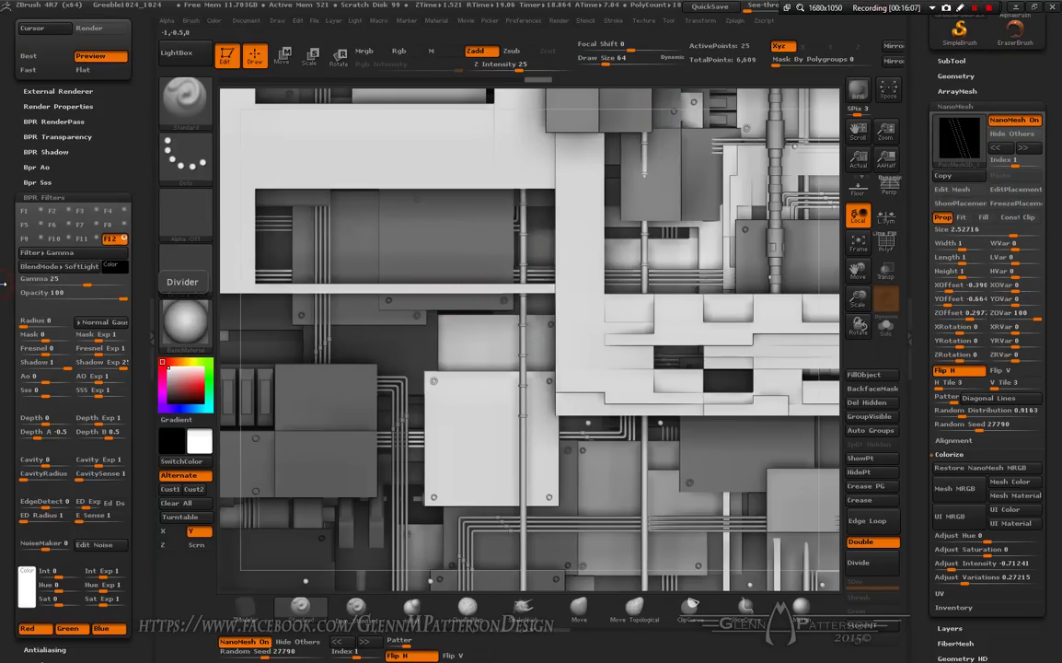
pyautogui.click(55, 121)
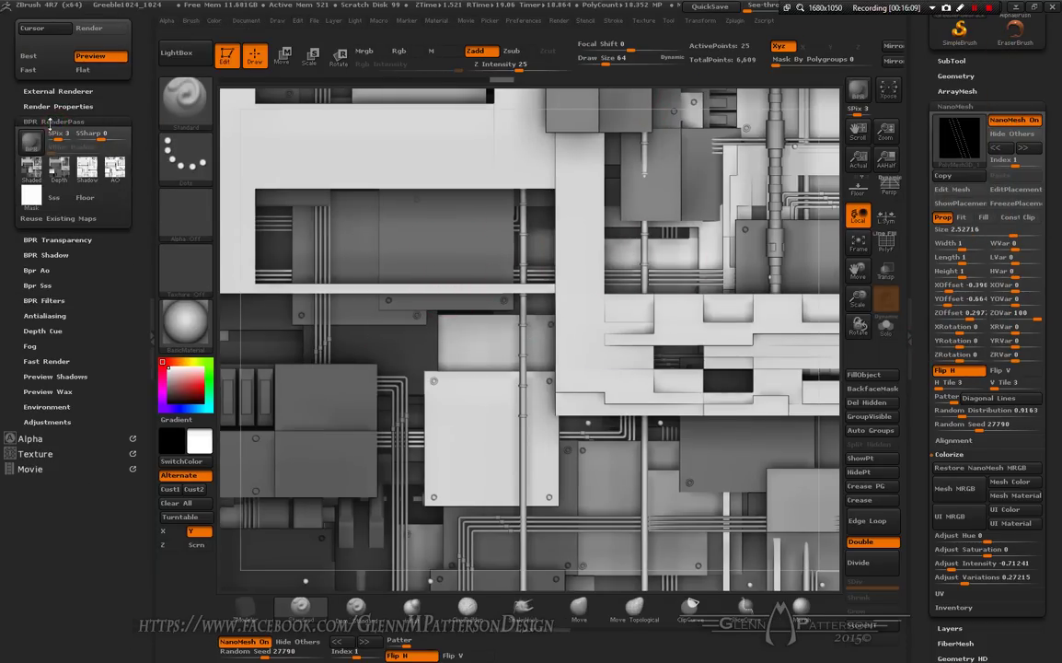
pyautogui.moveTo(33, 171)
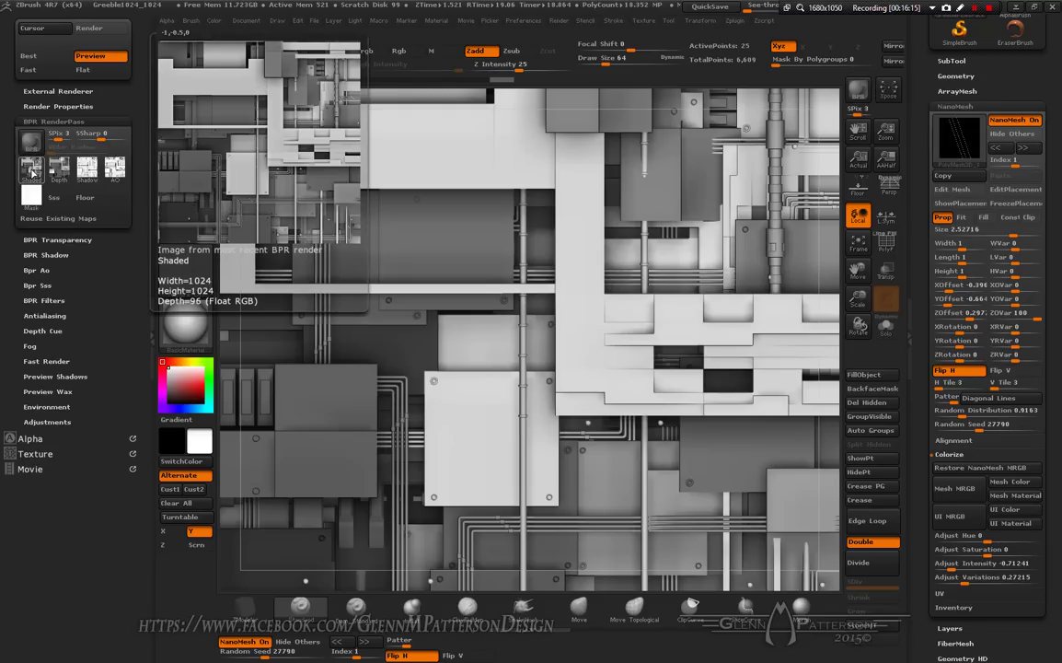
pyautogui.click(32, 171)
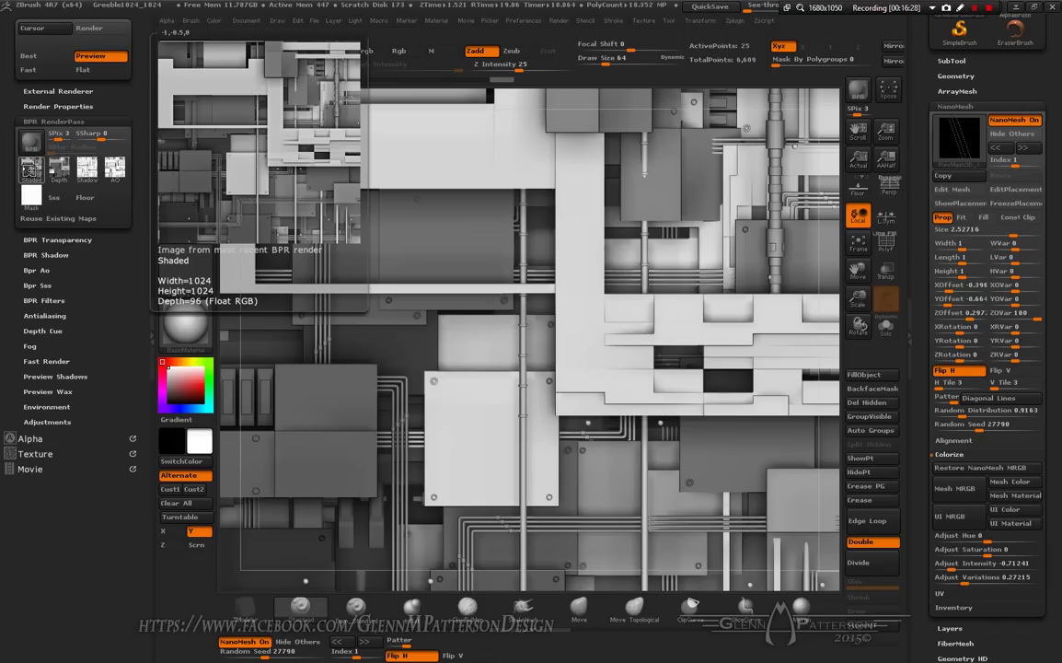
pyautogui.click(31, 172)
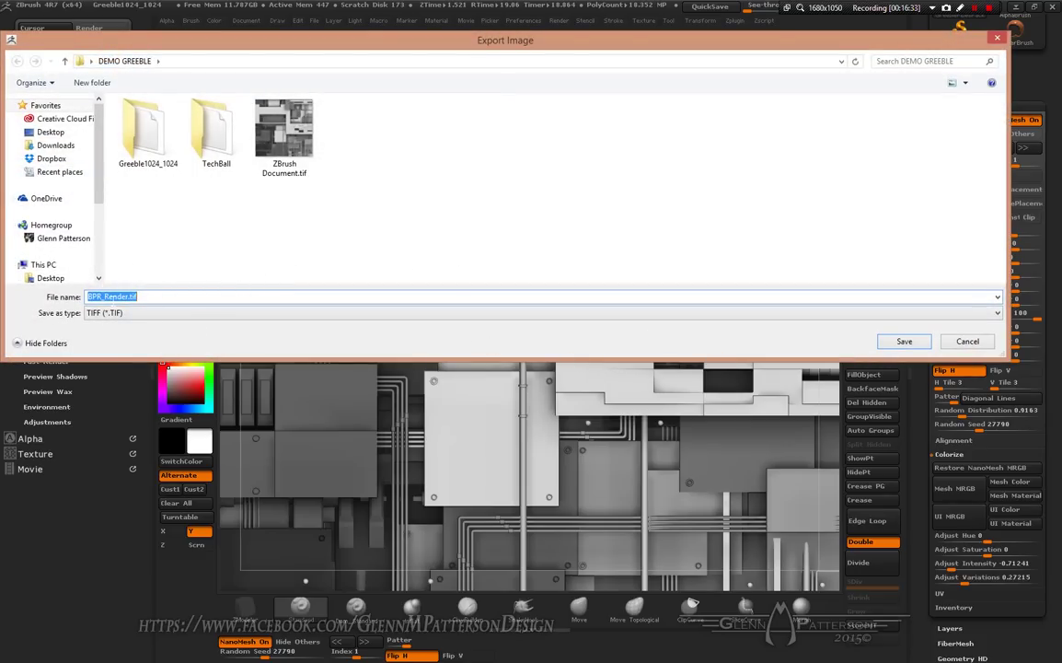
pyautogui.click(898, 342)
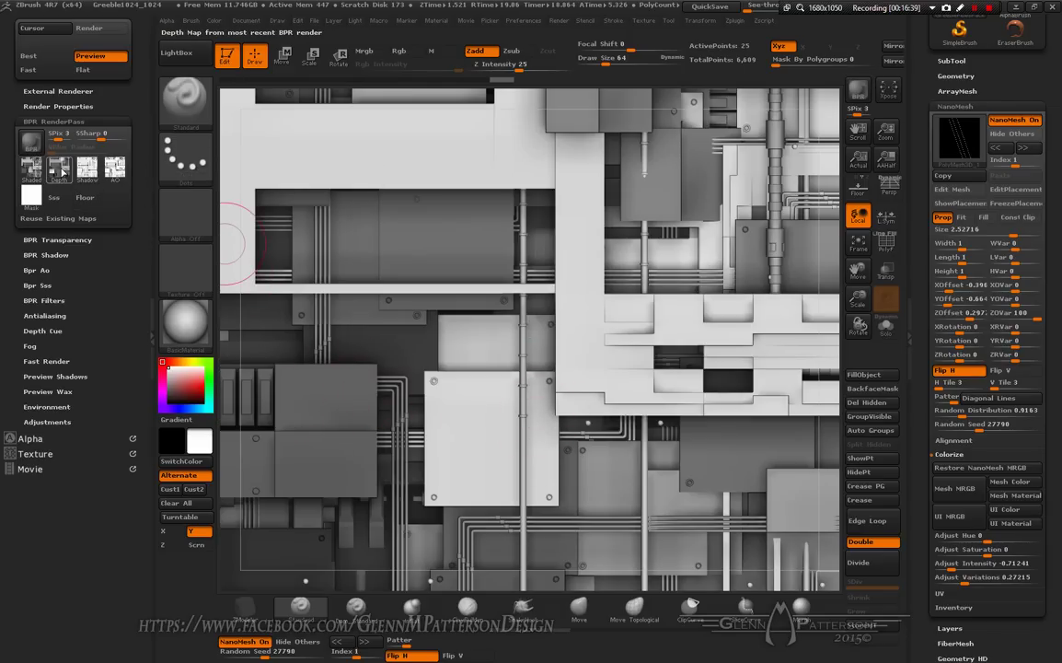
# - Export the BPR depth pass as the TIFF image BPR_Depth.tif into the DEMO GREEBLE folder
pyautogui.moveTo(61, 170)
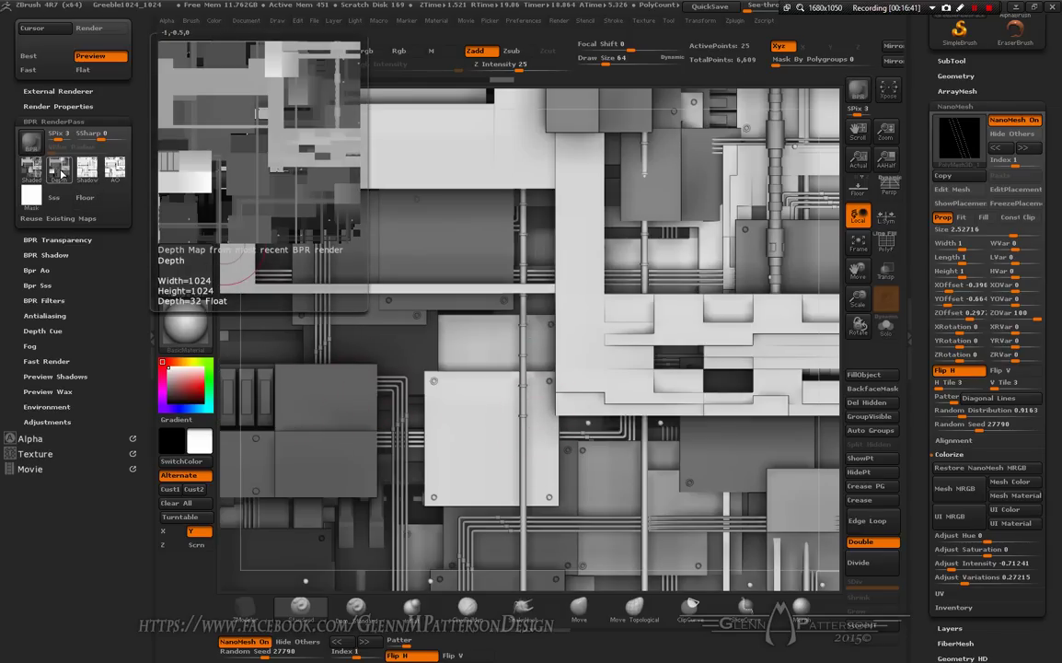
pyautogui.click(60, 171)
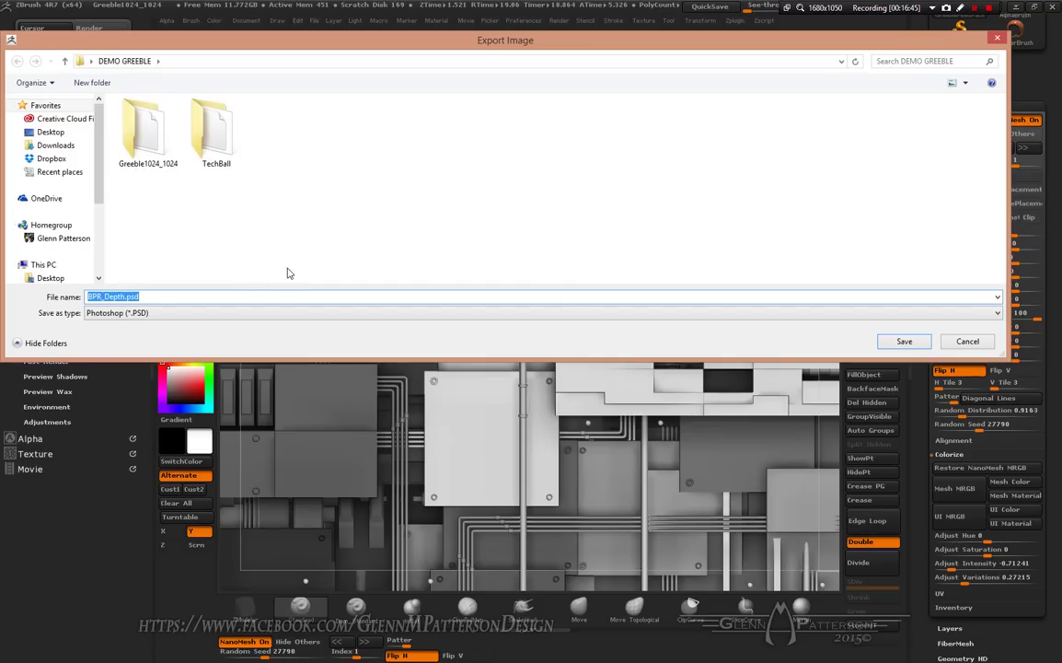
pyautogui.click(267, 313)
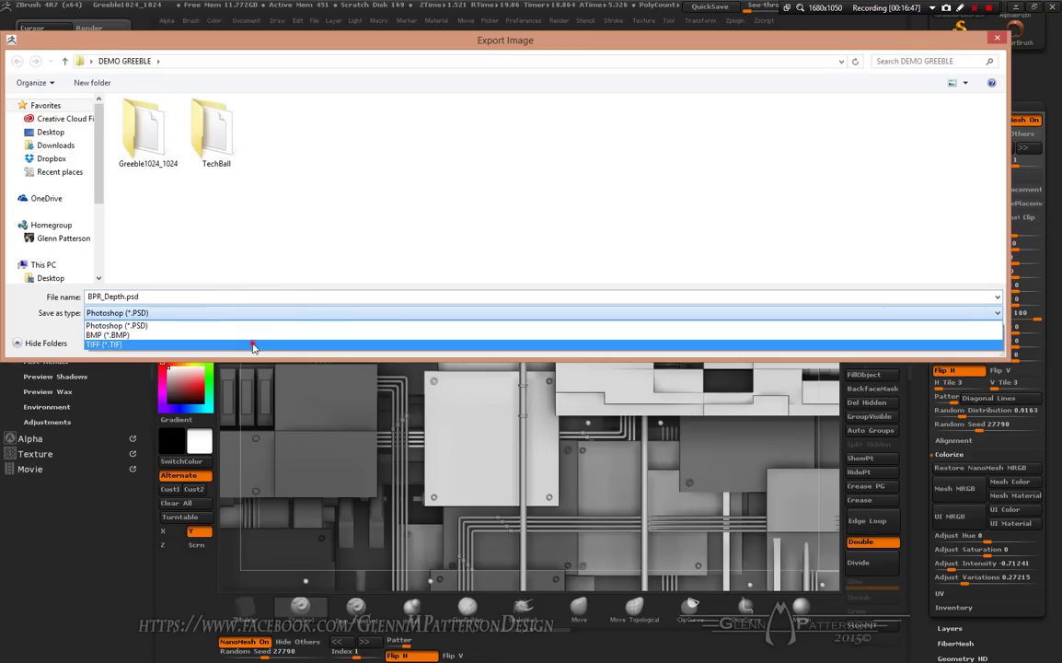
pyautogui.click(287, 336)
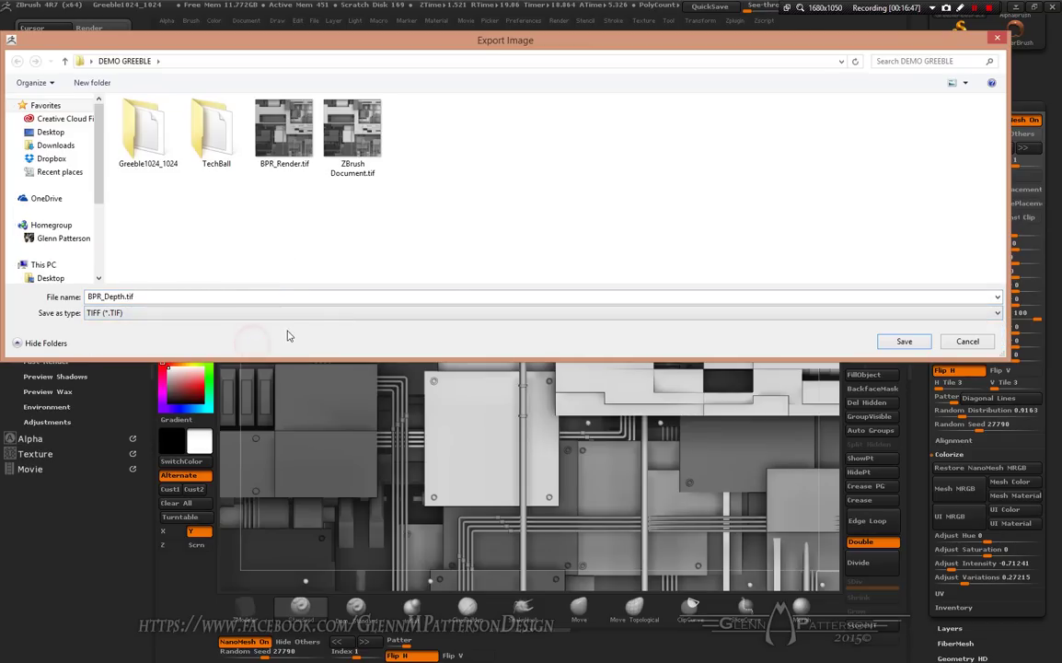
pyautogui.click(905, 341)
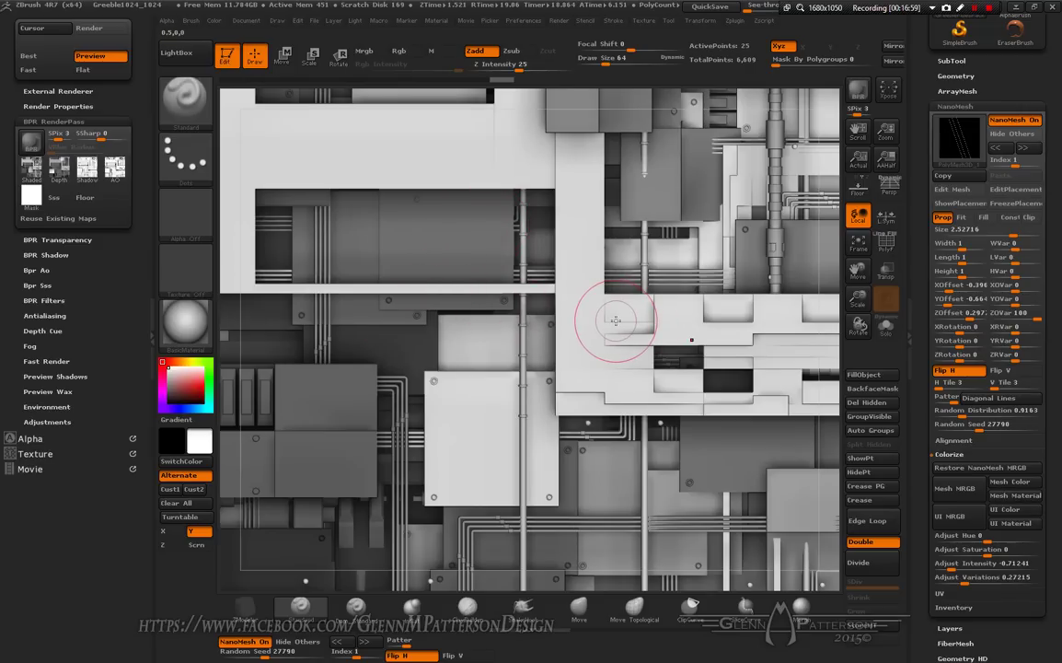
pyautogui.click(152, 306)
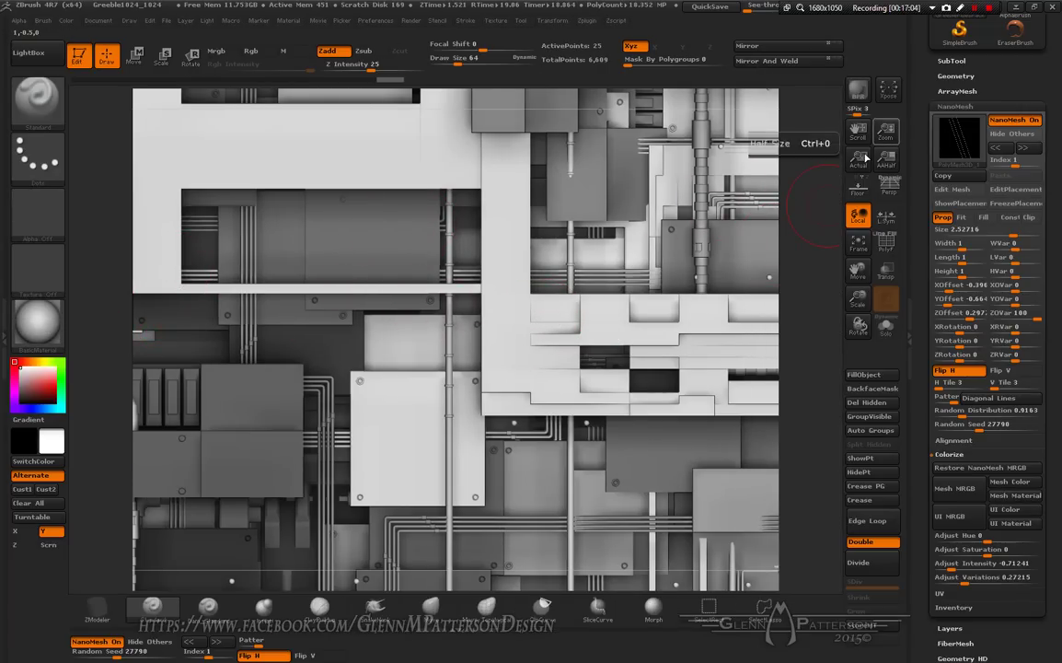
# - Show the document at antialiased half size and load the TechBall tool from the TechBall folder
pyautogui.click(887, 163)
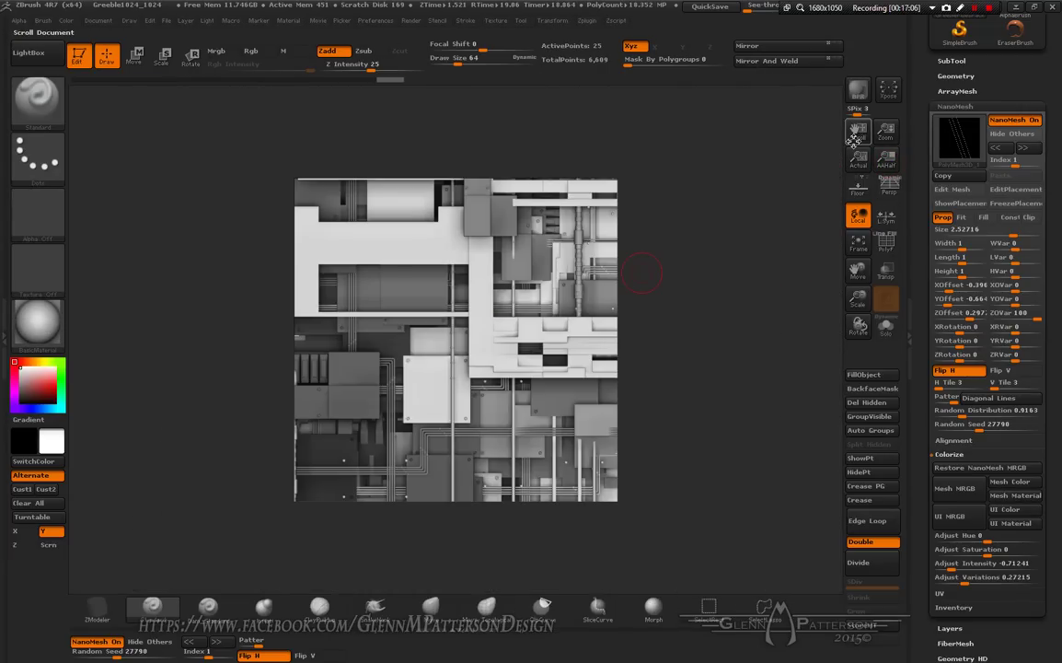
pyautogui.scroll(4, 1059, 206)
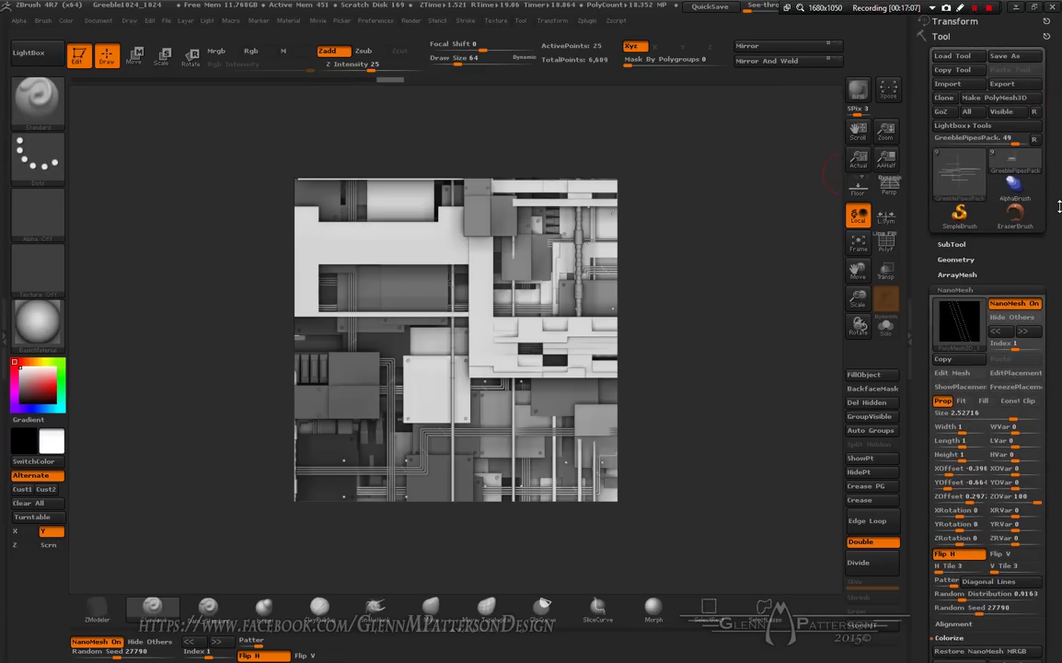
pyautogui.click(953, 56)
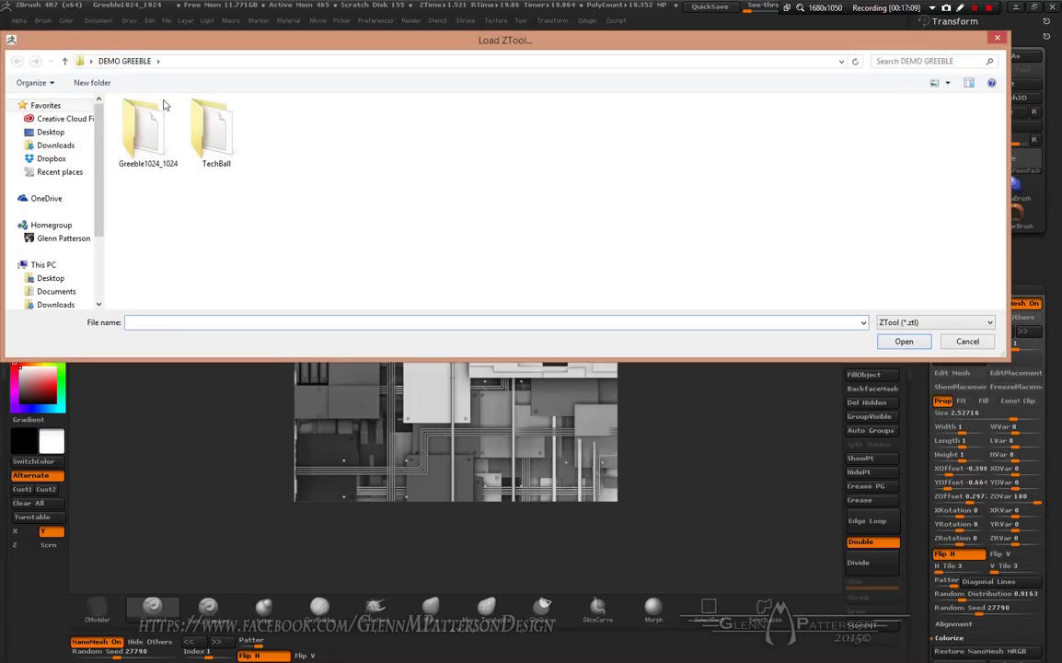
pyautogui.doubleClick(211, 140)
pyautogui.doubleClick(138, 119)
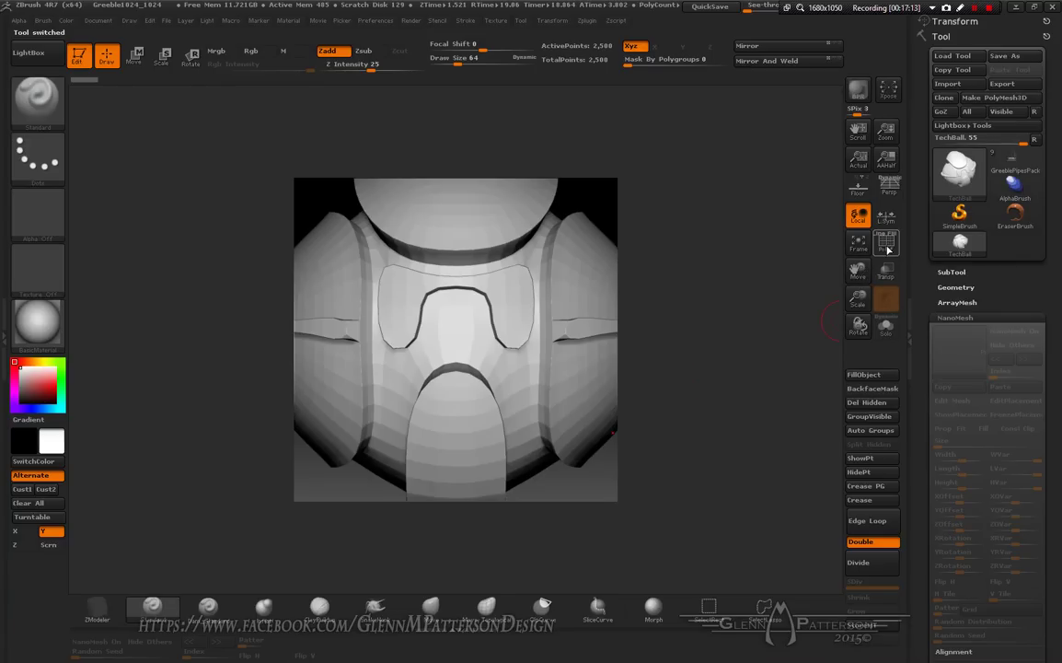
# - Display the TechBall's polyframe at actual document size and frame the whole ball in an angled view
pyautogui.click(886, 243)
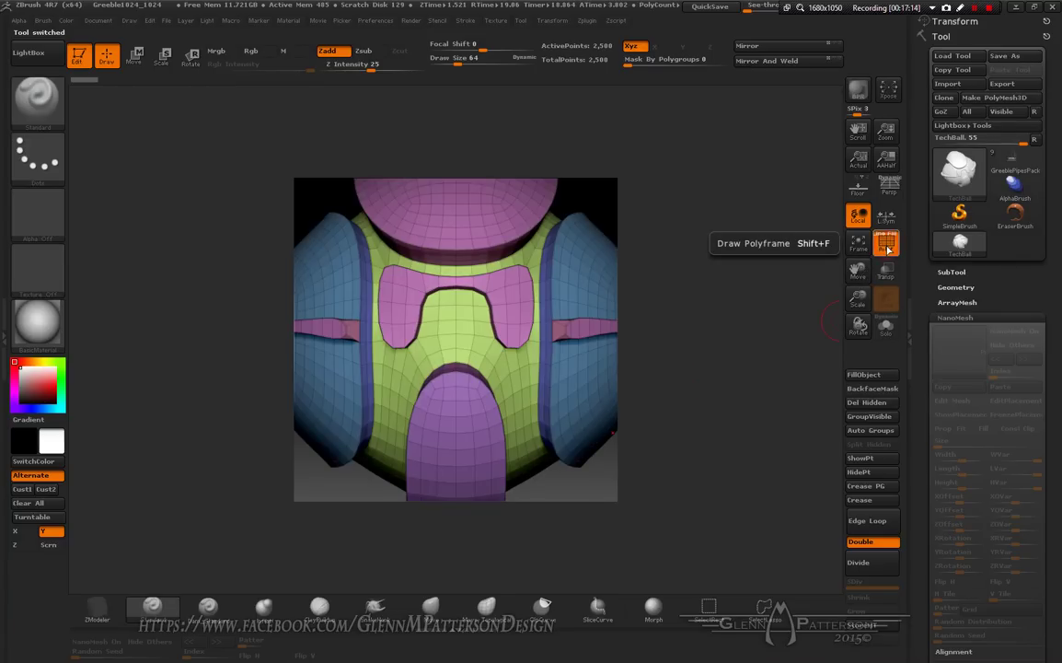
pyautogui.click(858, 158)
pyautogui.click(858, 189)
pyautogui.moveTo(495, 405); pyautogui.dragTo(565, 407)
pyautogui.click(858, 245)
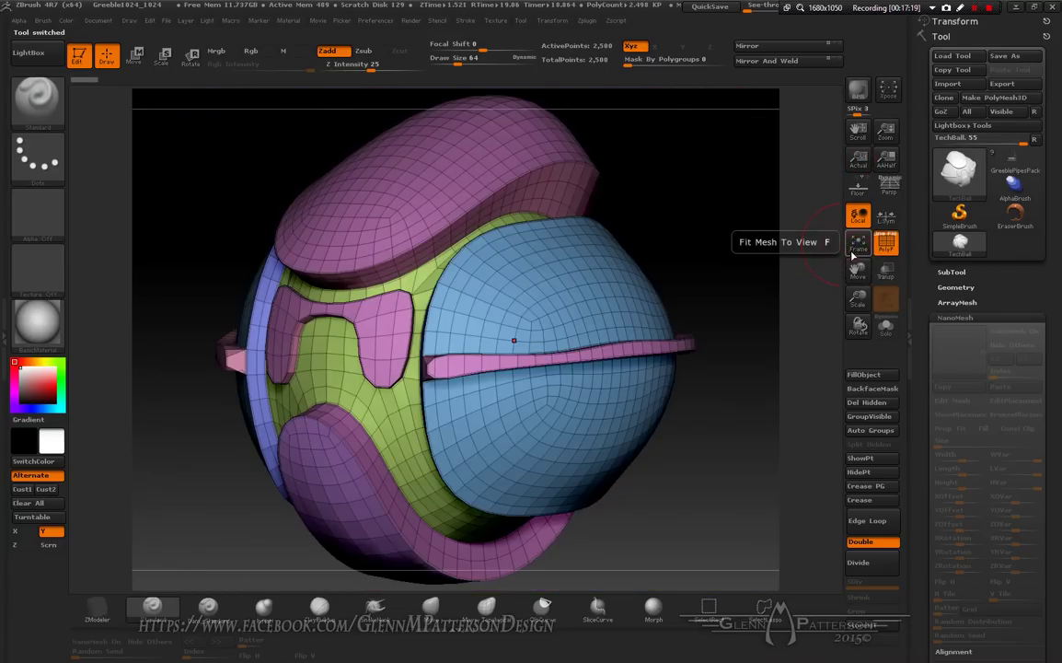
pyautogui.moveTo(858, 300); pyautogui.dragTo(858, 274)
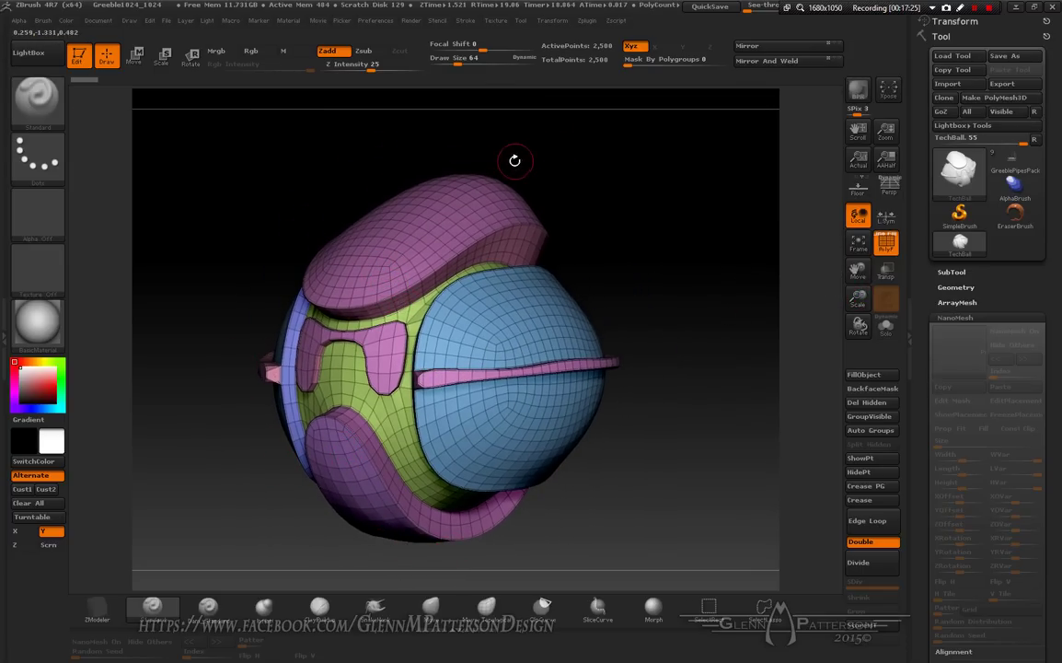
pyautogui.moveTo(472, 416); pyautogui.dragTo(818, 380)
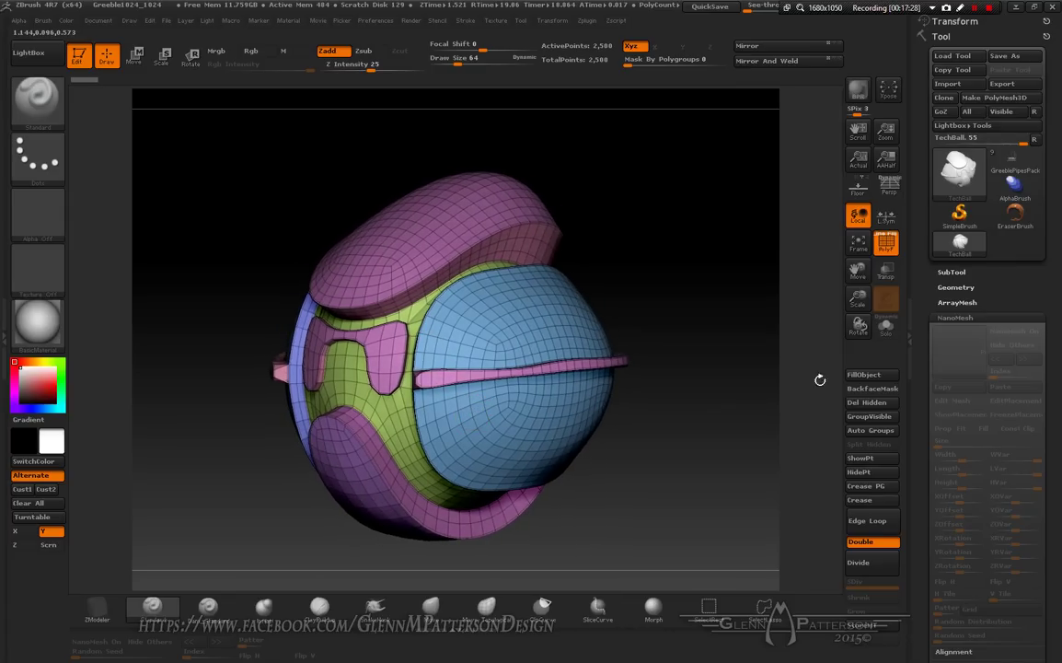
# - Create packed UV tiles (PUVTiles) for the TechBall with a UV map size of 4096 and a map border of 0
pyautogui.click(956, 288)
pyautogui.click(956, 289)
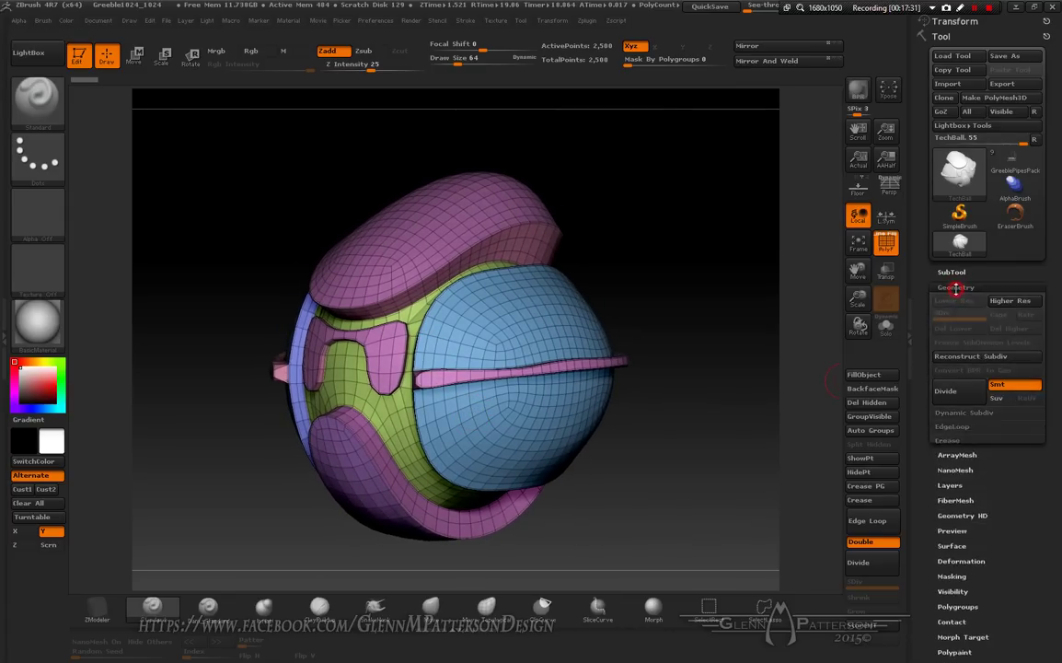
pyautogui.moveTo(1008, 415); pyautogui.dragTo(1003, 323)
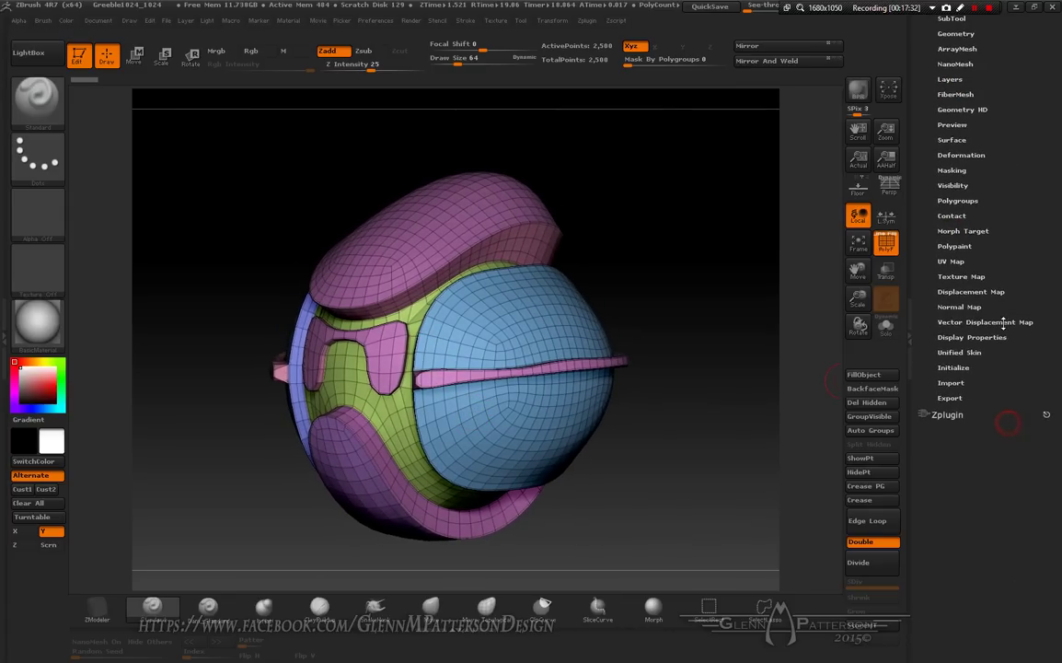
pyautogui.click(957, 262)
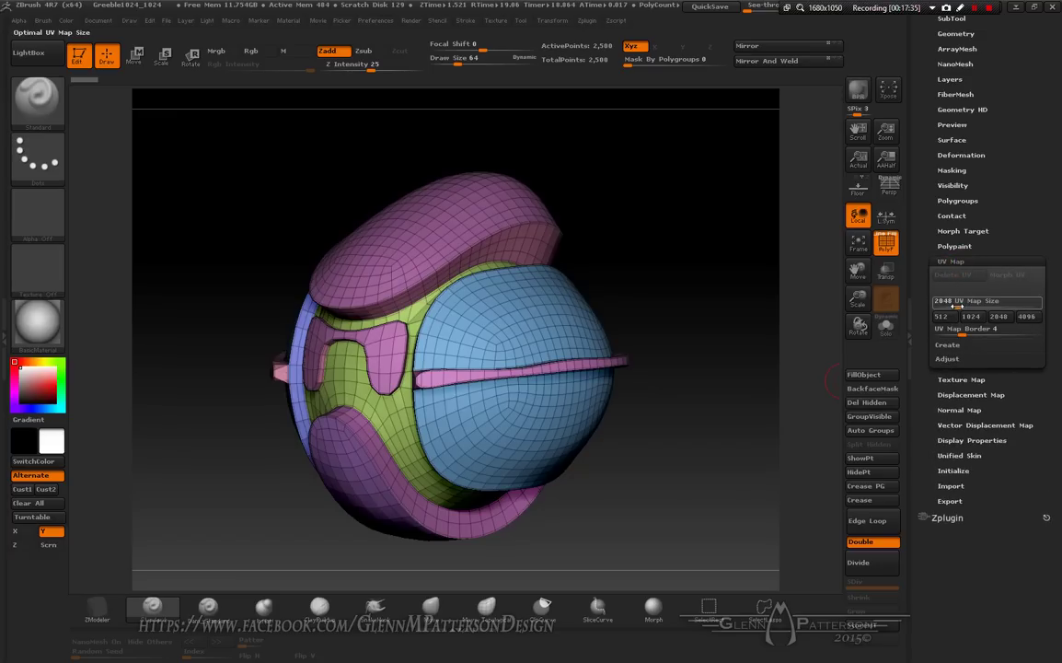
pyautogui.moveTo(958, 306); pyautogui.dragTo(859, 337)
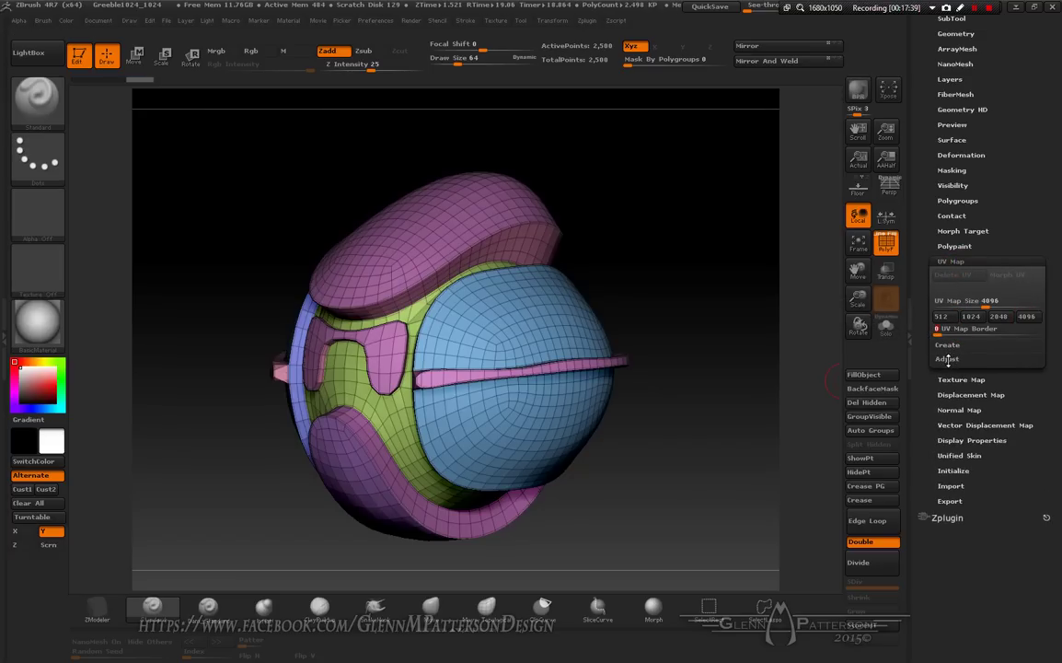
pyautogui.click(956, 344)
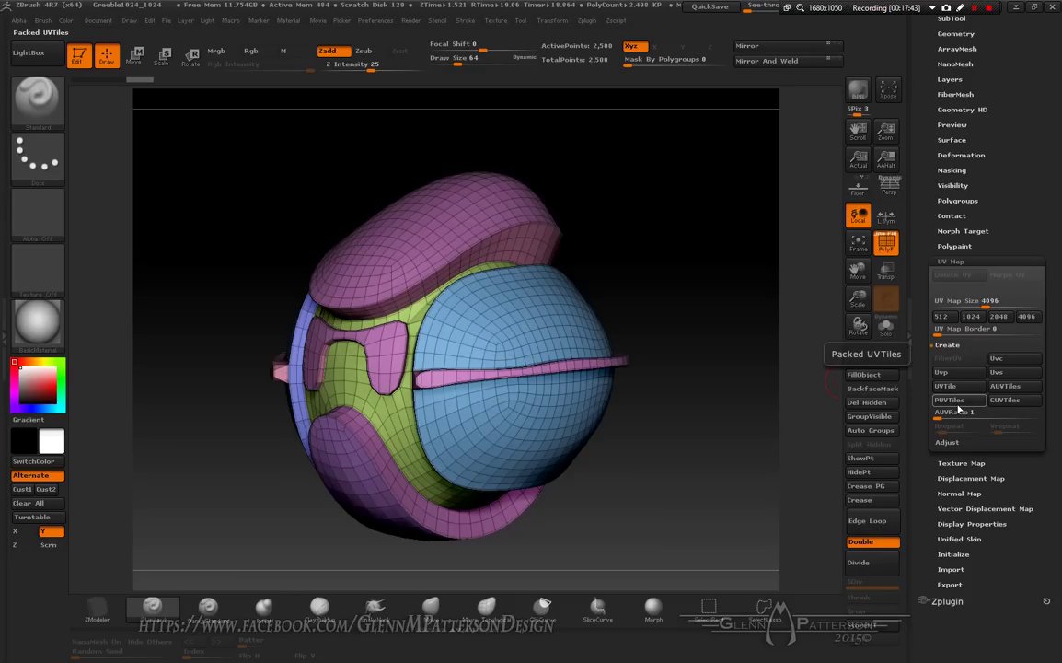
pyautogui.click(950, 400)
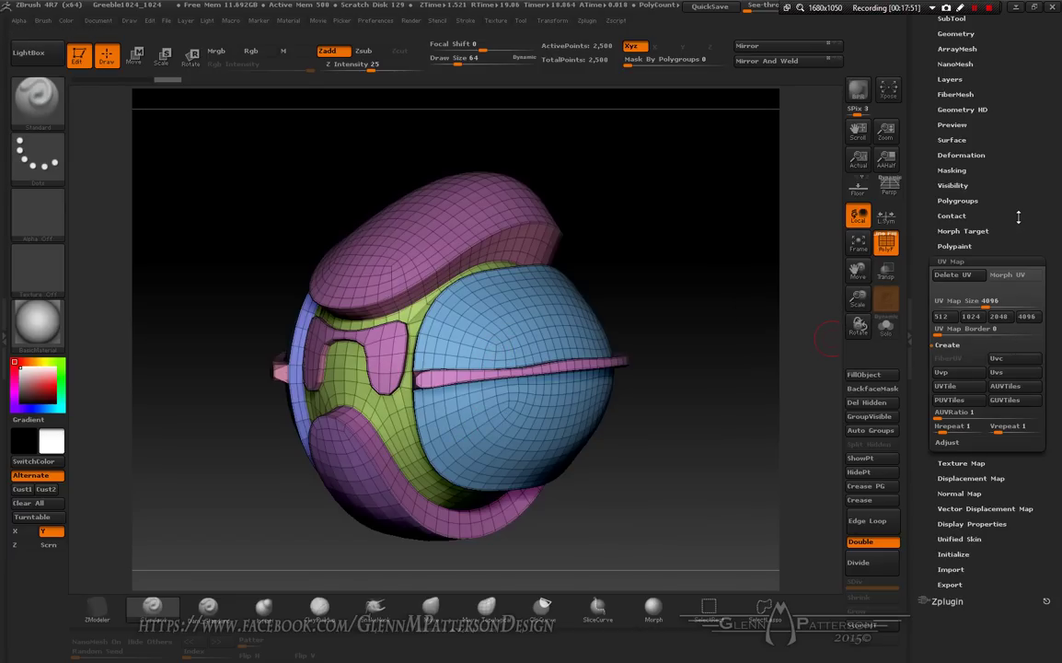
# - Regroup the TechBall's polygroups from its UV tiles with Auto Groups With UV and inspect the ball
pyautogui.moveTo(997, 204); pyautogui.dragTo(1004, 266)
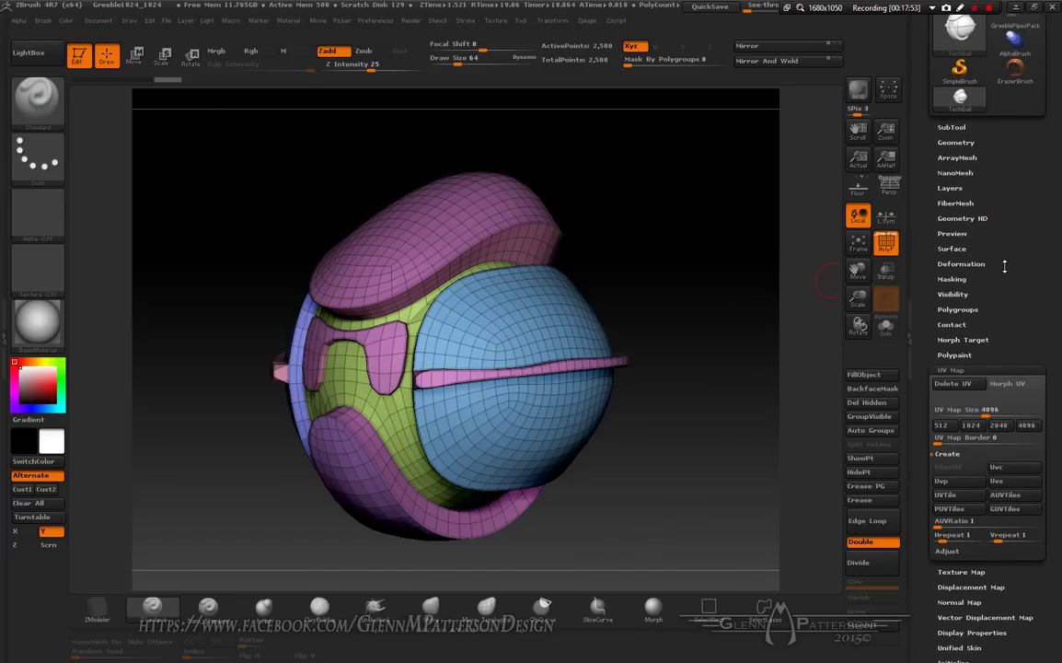
pyautogui.click(958, 309)
pyautogui.moveTo(1014, 269); pyautogui.dragTo(1002, 251)
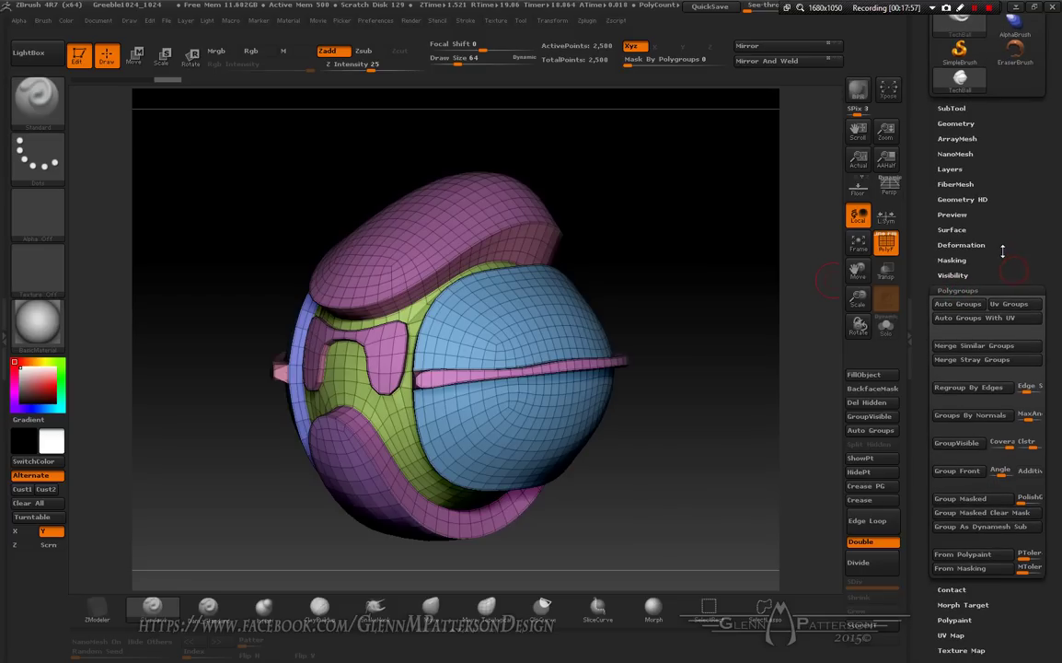
pyautogui.click(966, 319)
pyautogui.moveTo(527, 392); pyautogui.dragTo(490, 311, button='right')
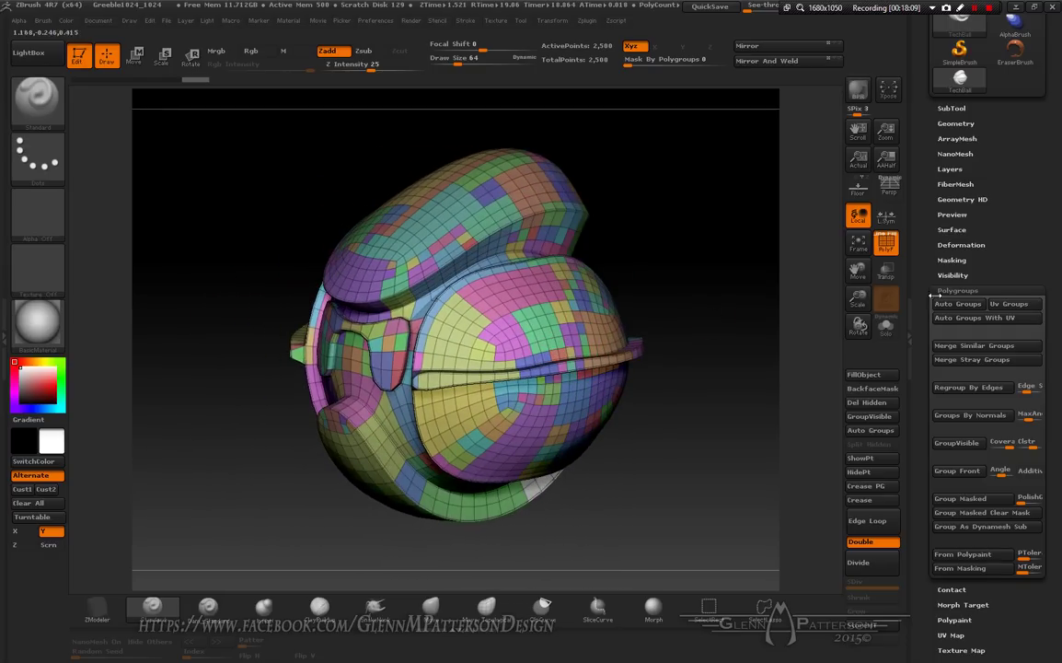
# - Divide the TechBall up to subdivision level 3 and delete its lower subdivision levels
pyautogui.click(865, 569)
pyautogui.click(866, 569)
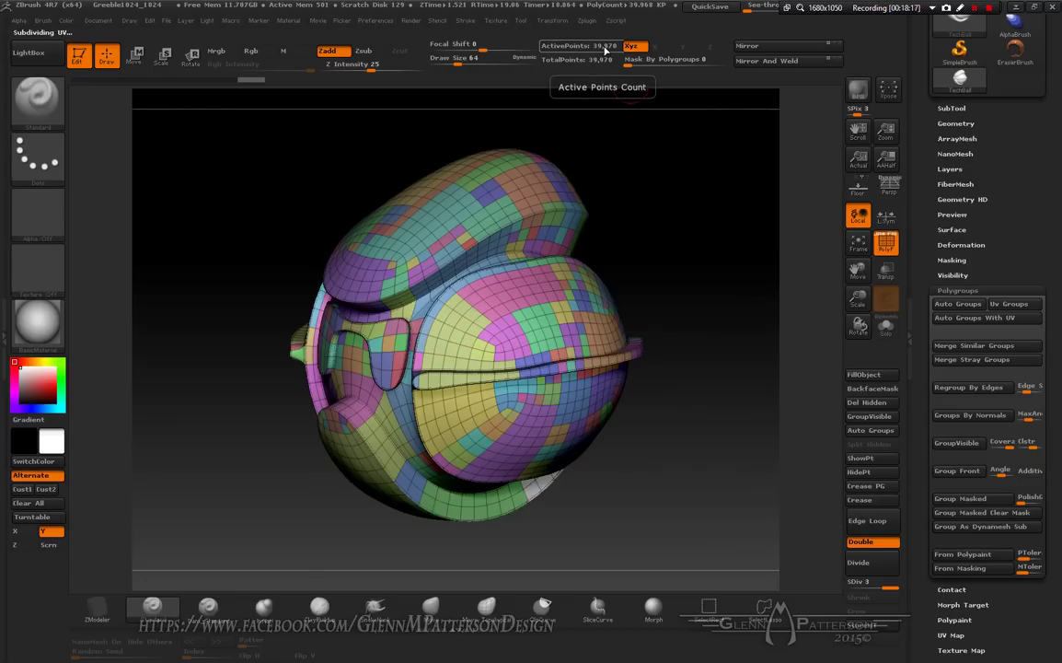
pyautogui.scroll(3, 993, 211)
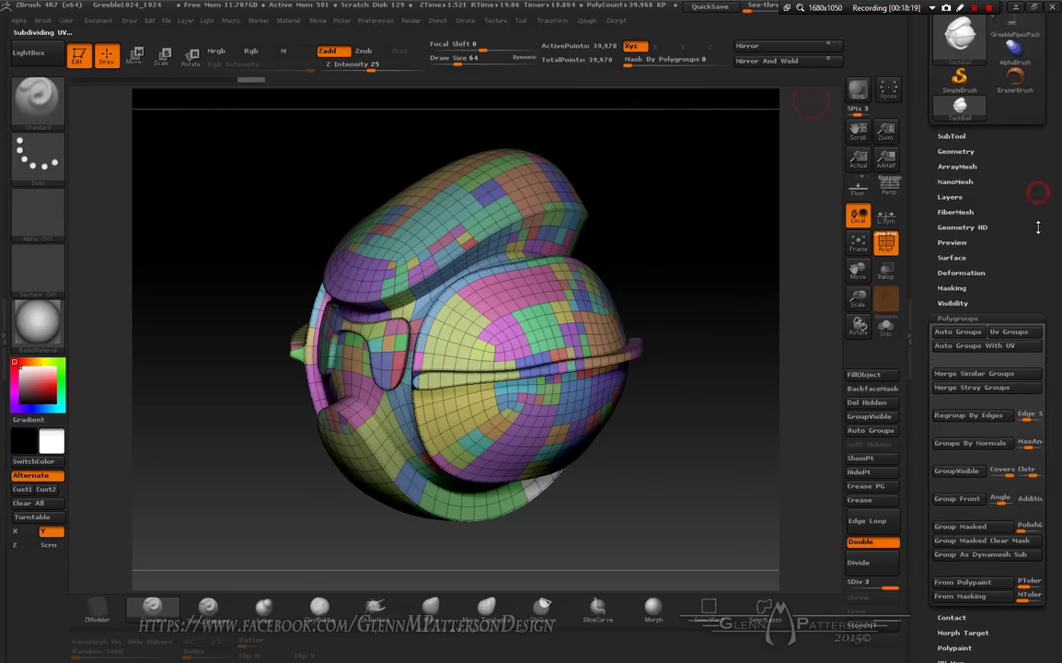
pyautogui.click(959, 195)
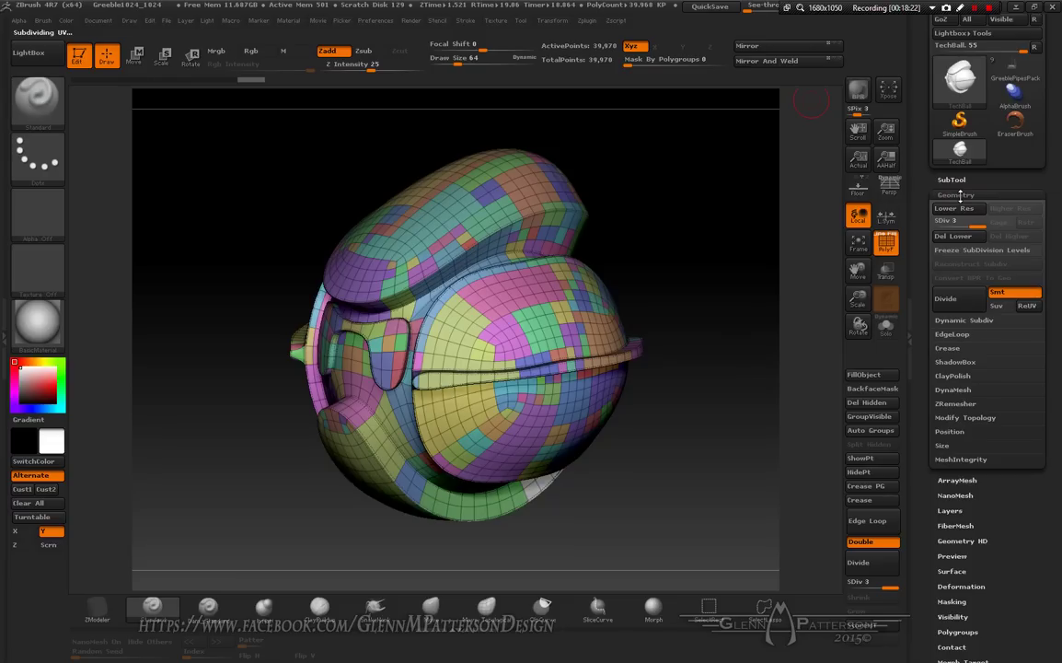
pyautogui.click(972, 238)
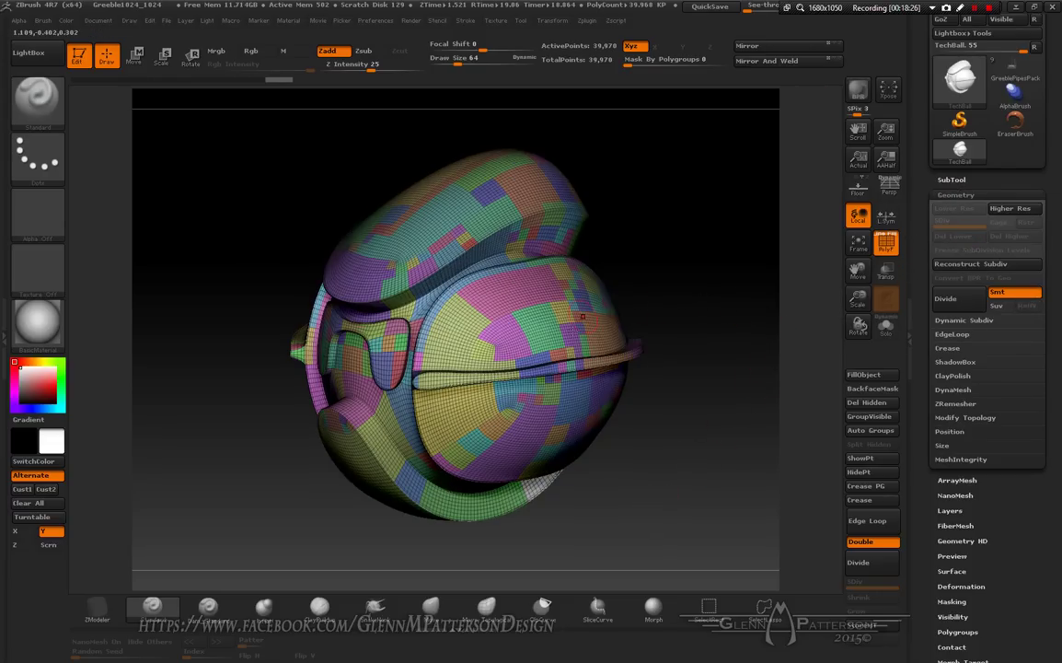
# - Add one GroupsLoops loop around the TechBall's polygroups with GPolish 0 and triangles disallowed
pyautogui.click(954, 334)
pyautogui.moveTo(1060, 376); pyautogui.dragTo(1056, 305)
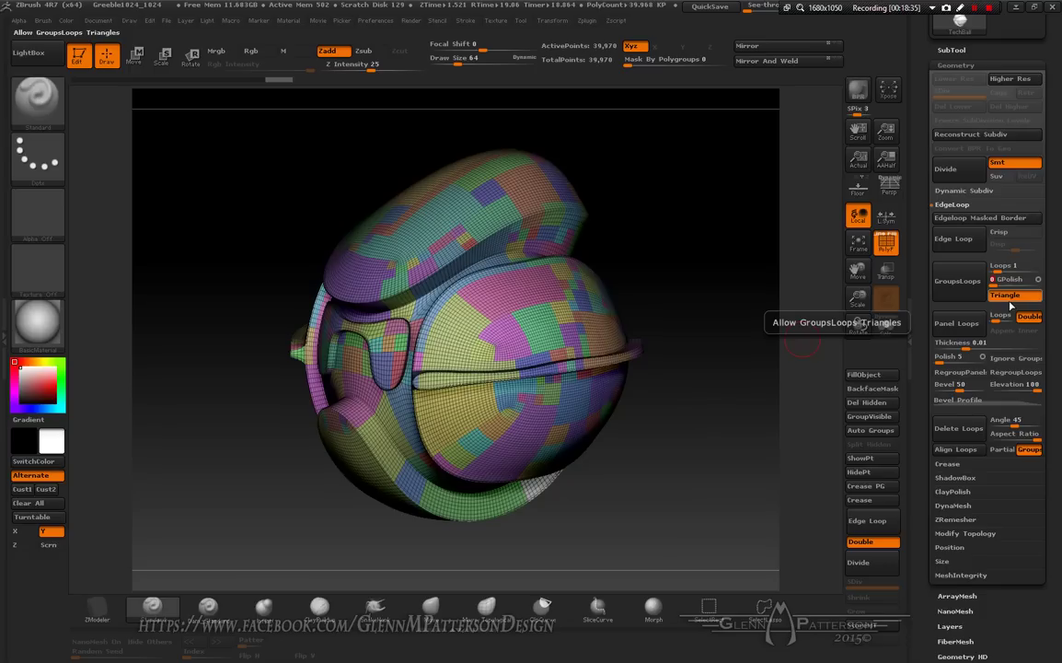
pyautogui.click(1007, 300)
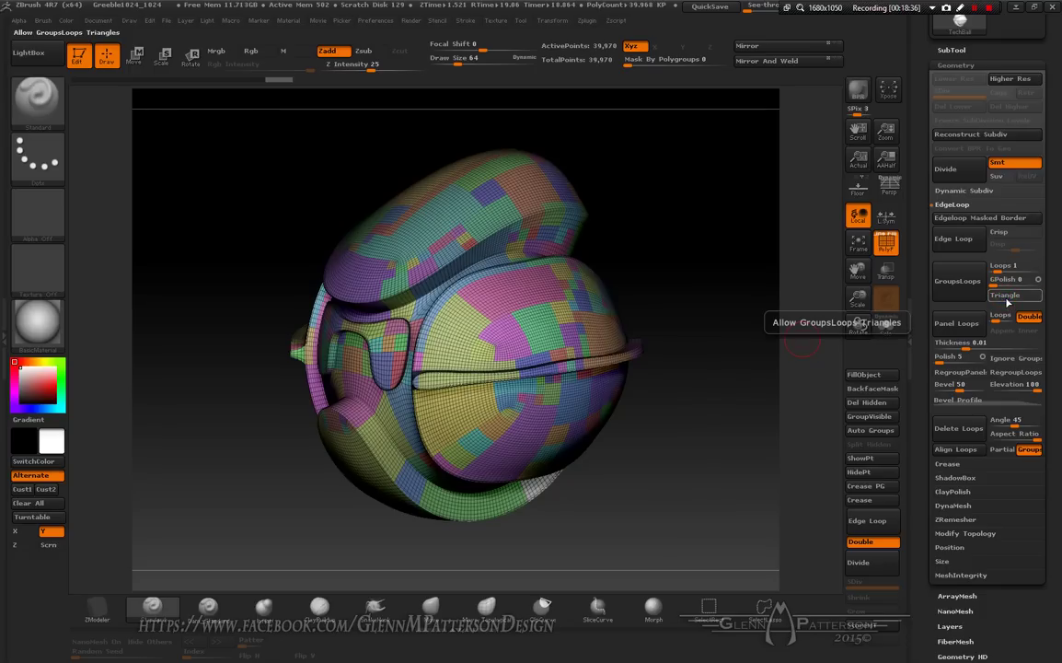
pyautogui.click(958, 290)
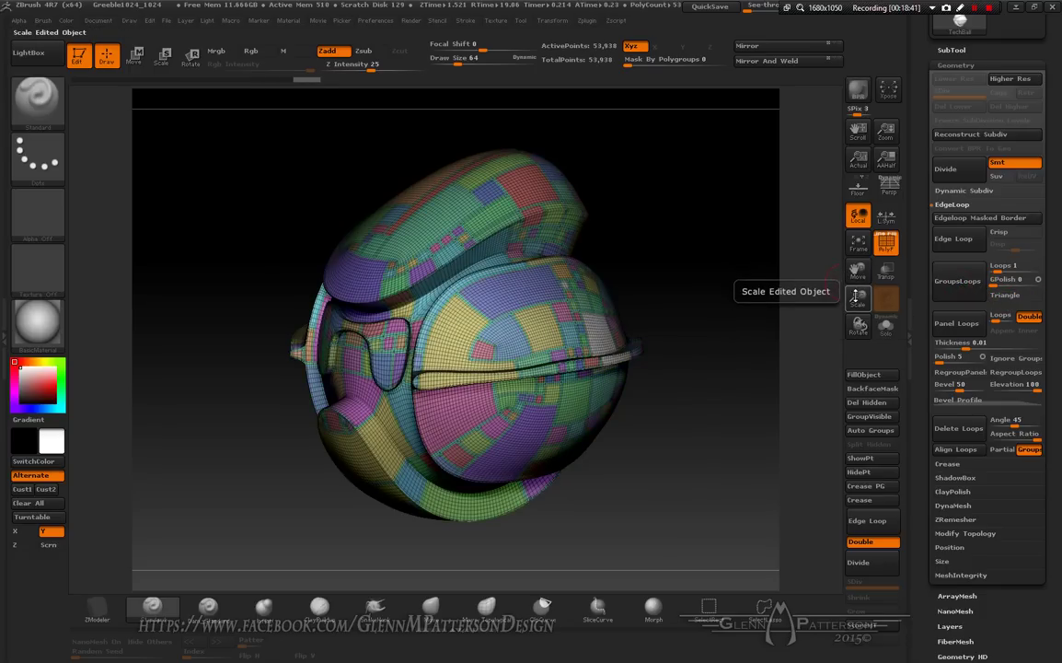
# - Isolate the new strip polygroup running between the TechBall's panels and enable Crisp for edge loops
pyautogui.moveTo(856, 296); pyautogui.dragTo(866, 370)
pyautogui.moveTo(465, 325); pyautogui.dragTo(452, 305, button='right')
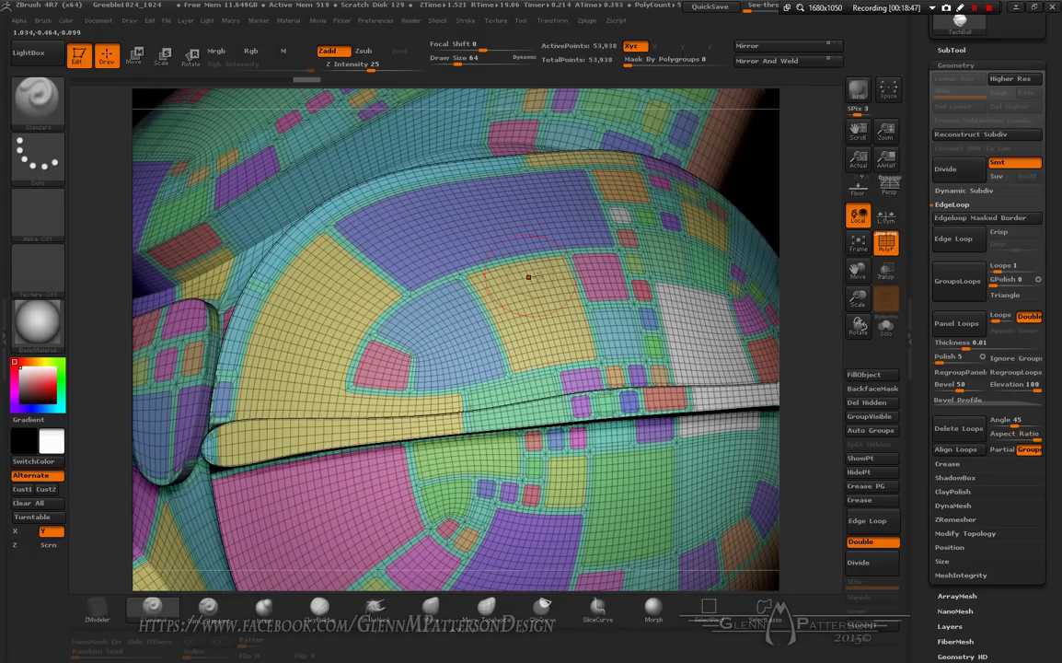
pyautogui.moveTo(569, 259); pyautogui.dragTo(466, 258, button='right')
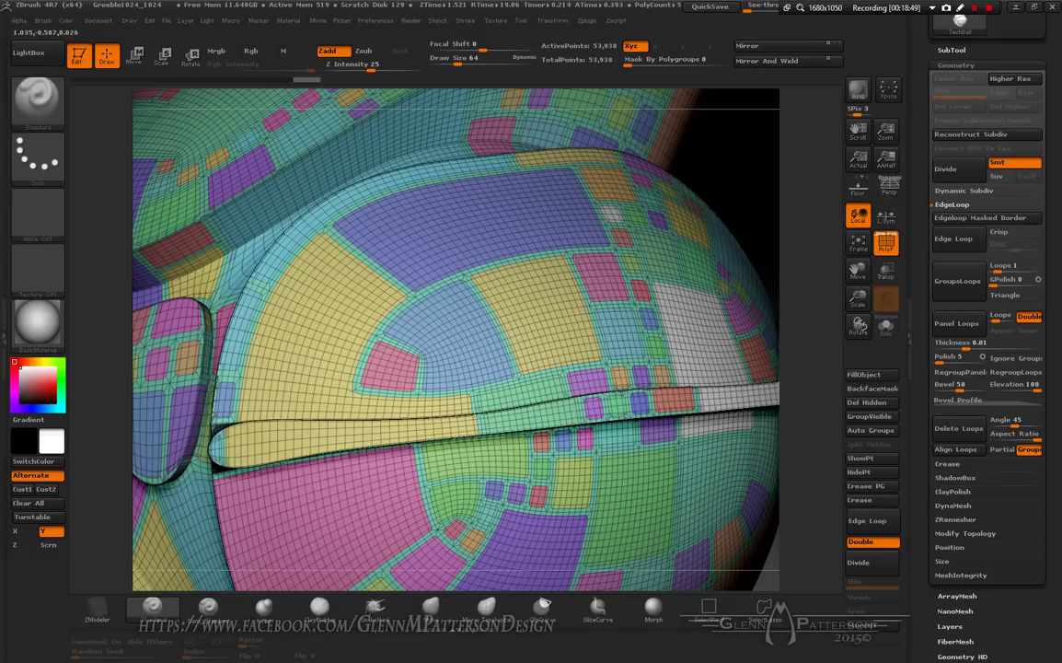
pyautogui.hotkey('ctrl', 'shift')
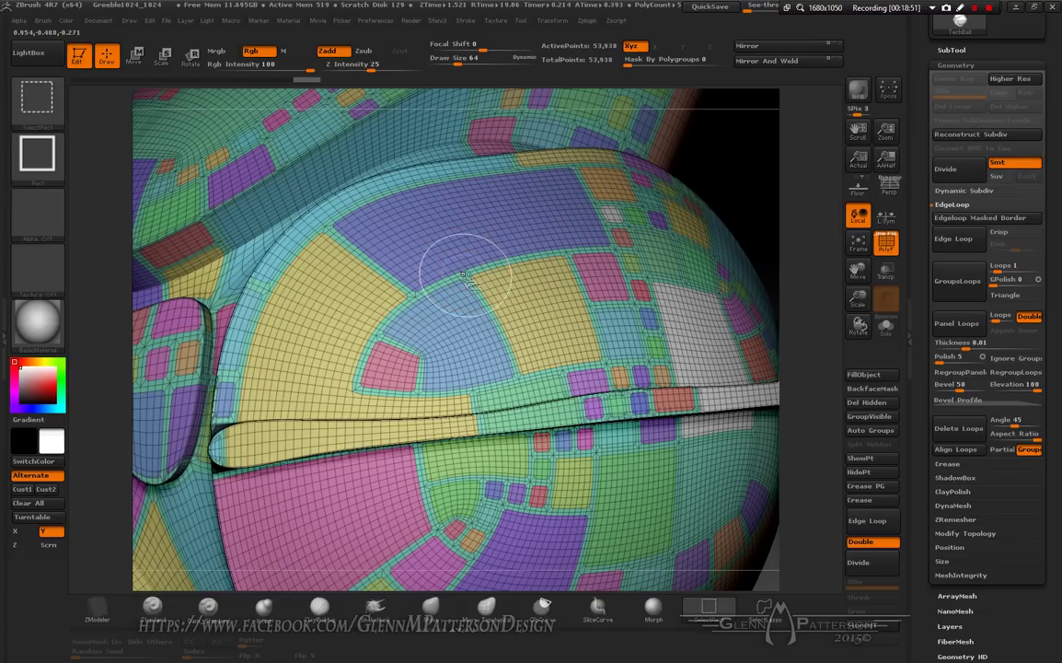
pyautogui.keyDown('ctrl'); pyautogui.keyDown('shift'); pyautogui.click(466, 276); pyautogui.keyUp('shift'); pyautogui.keyUp('ctrl')
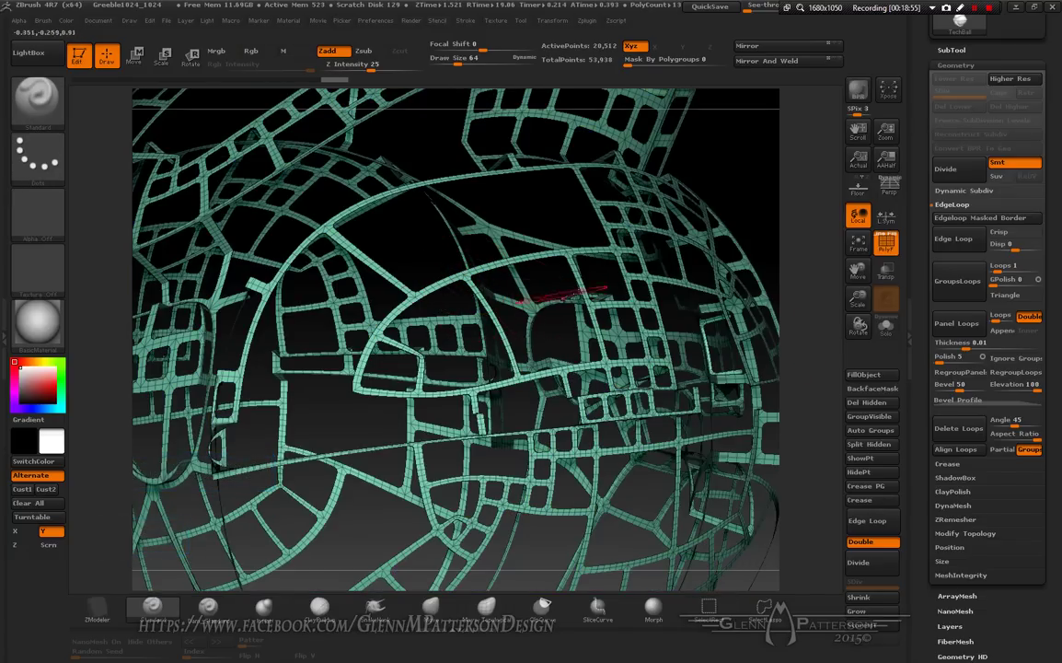
pyautogui.click(1018, 233)
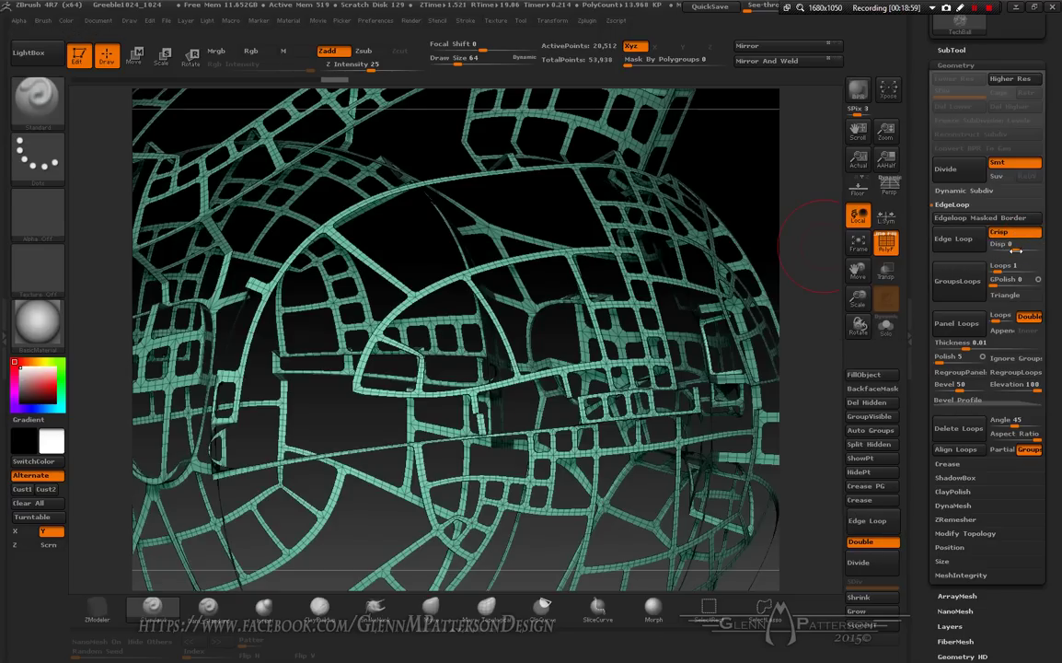
# - Try extruding the isolated strips with Edge Loop at a displacement of 0.06
pyautogui.write('.06')
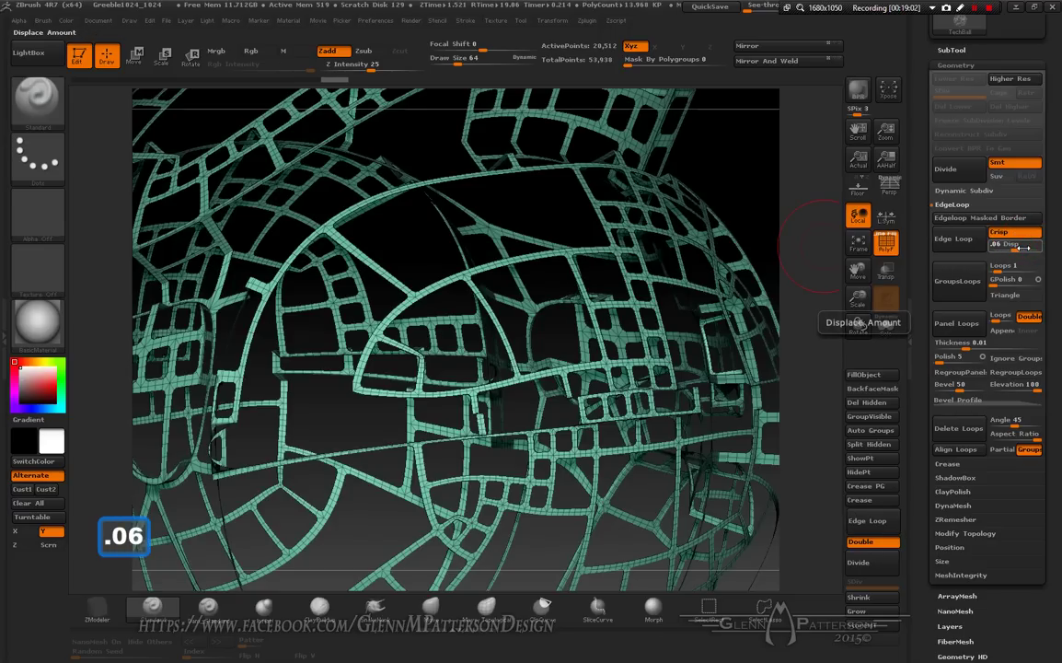
pyautogui.press('Return')
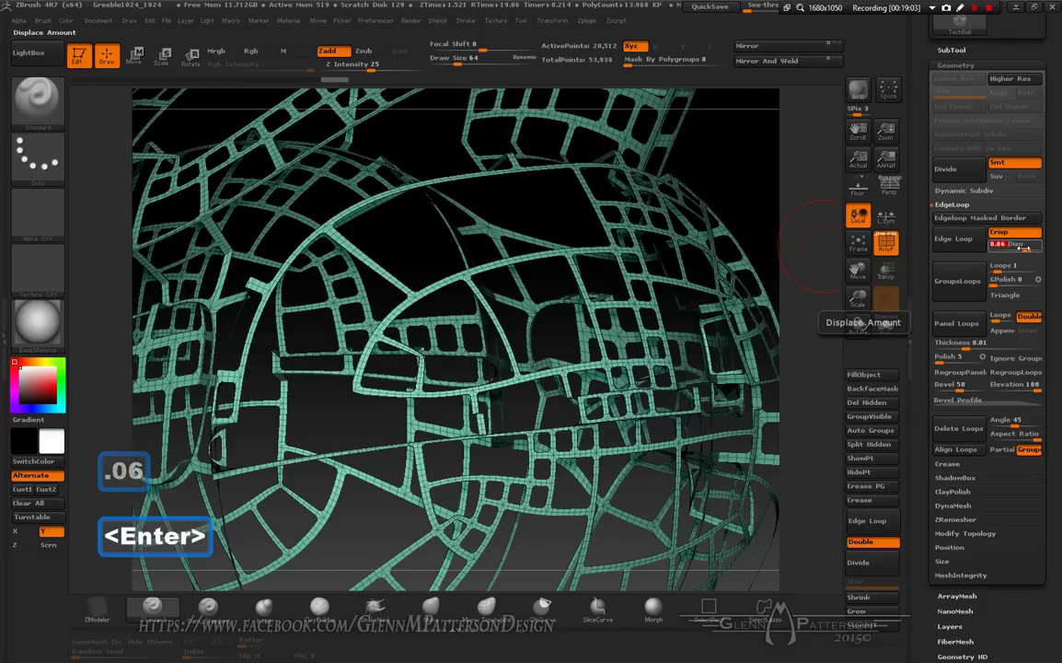
pyautogui.click(968, 241)
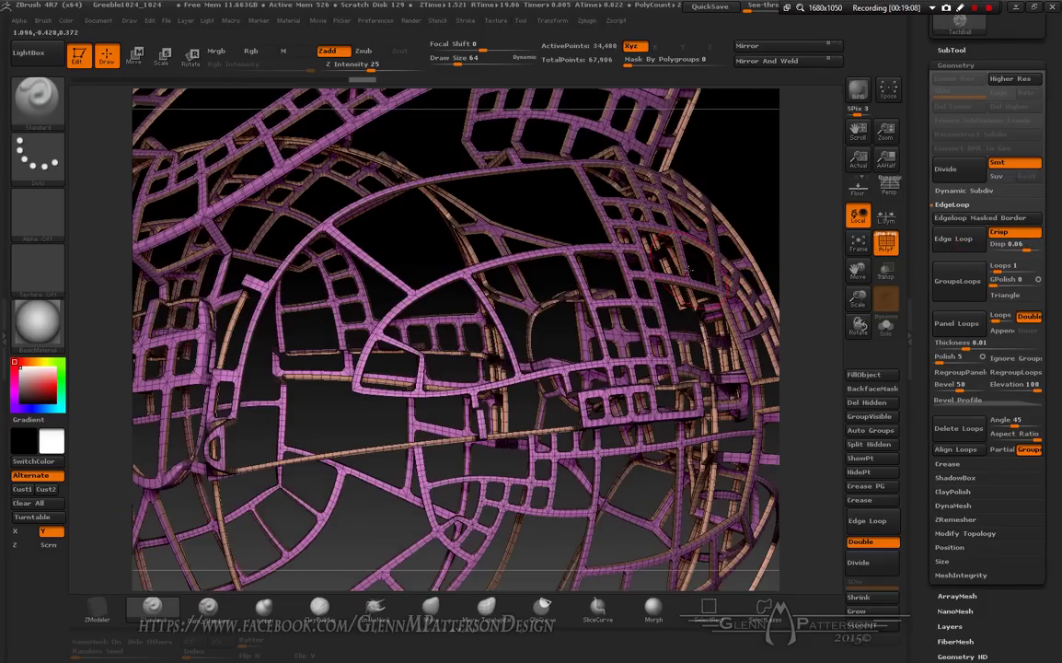
pyautogui.hotkey('ctrl', 'z')
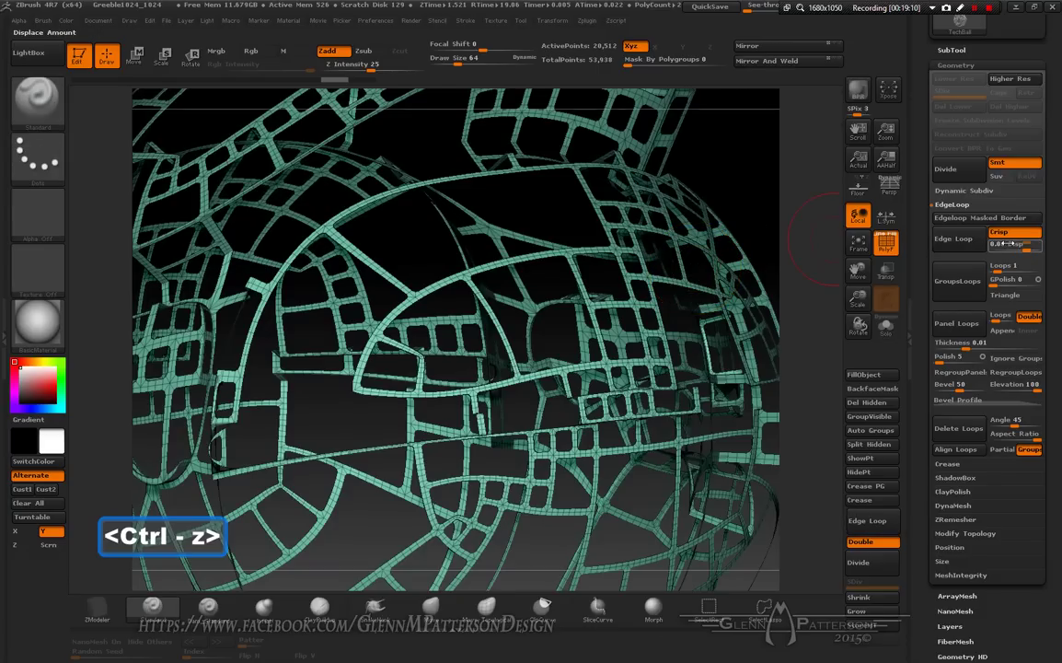
# - Extrude the isolated strips with Edge Loop at a displacement of 0.08 and inspect their thickness up close
pyautogui.write('.08')
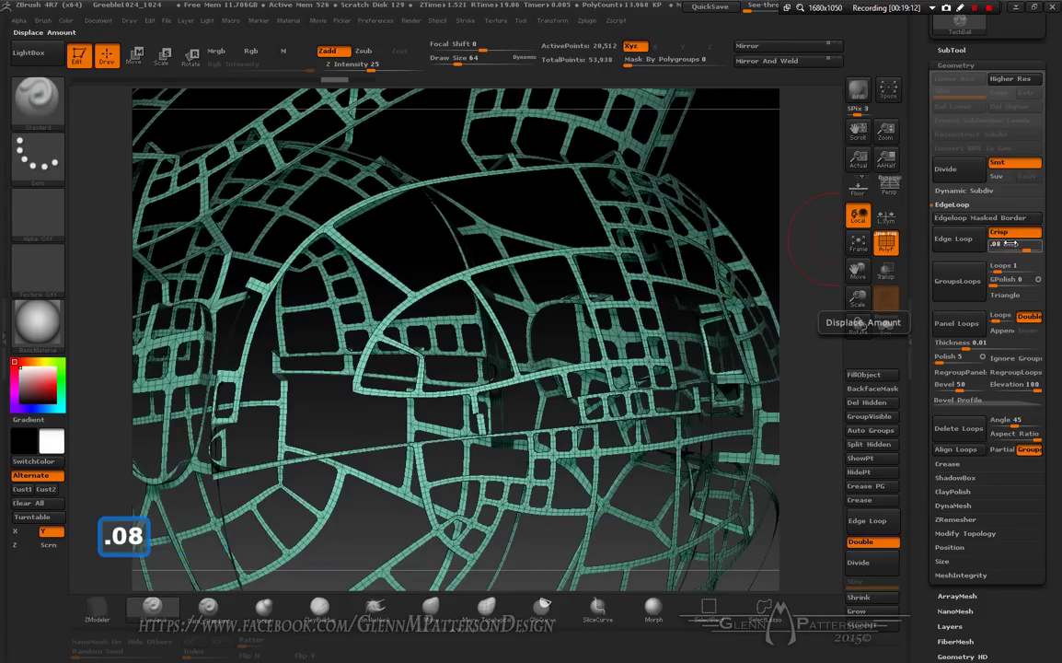
pyautogui.press('Return')
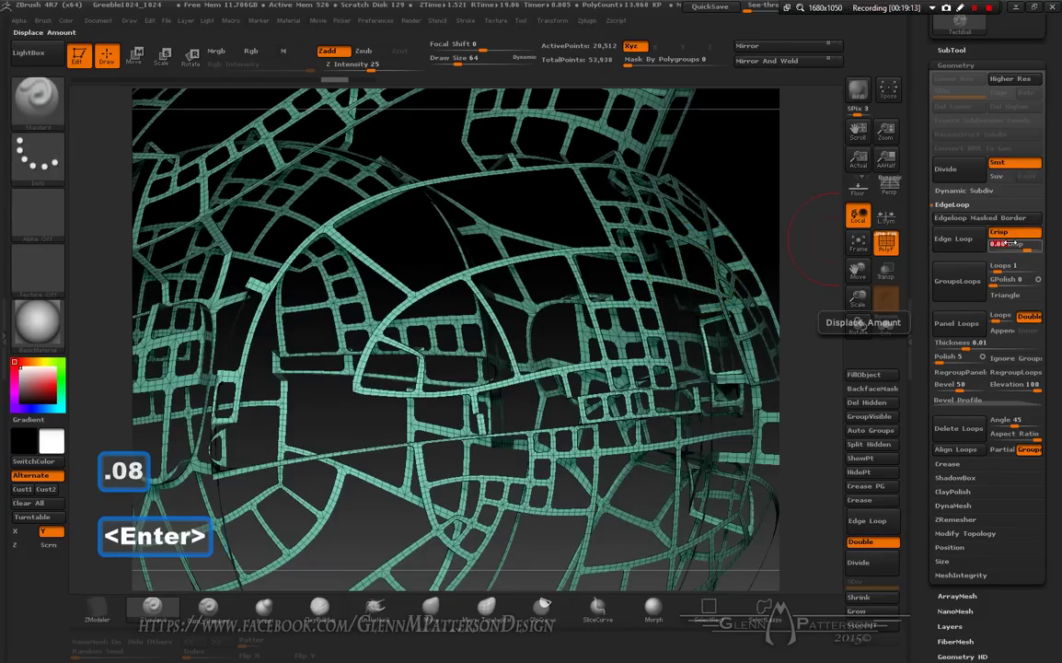
pyautogui.click(953, 239)
pyautogui.moveTo(498, 352); pyautogui.dragTo(455, 322, button='right')
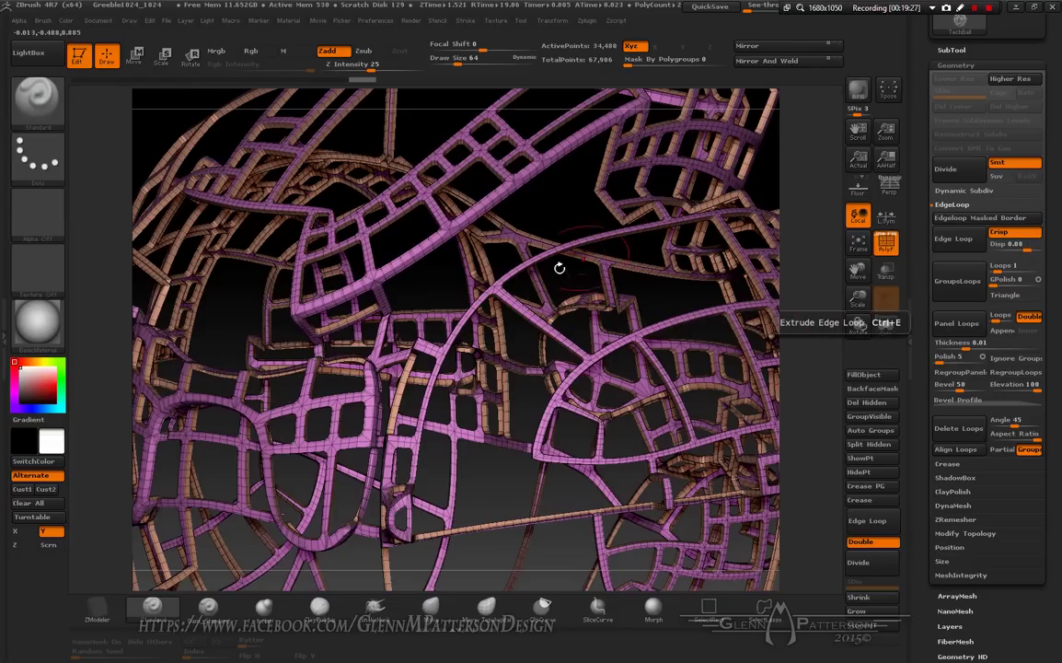
pyautogui.moveTo(857, 299); pyautogui.dragTo(860, 414)
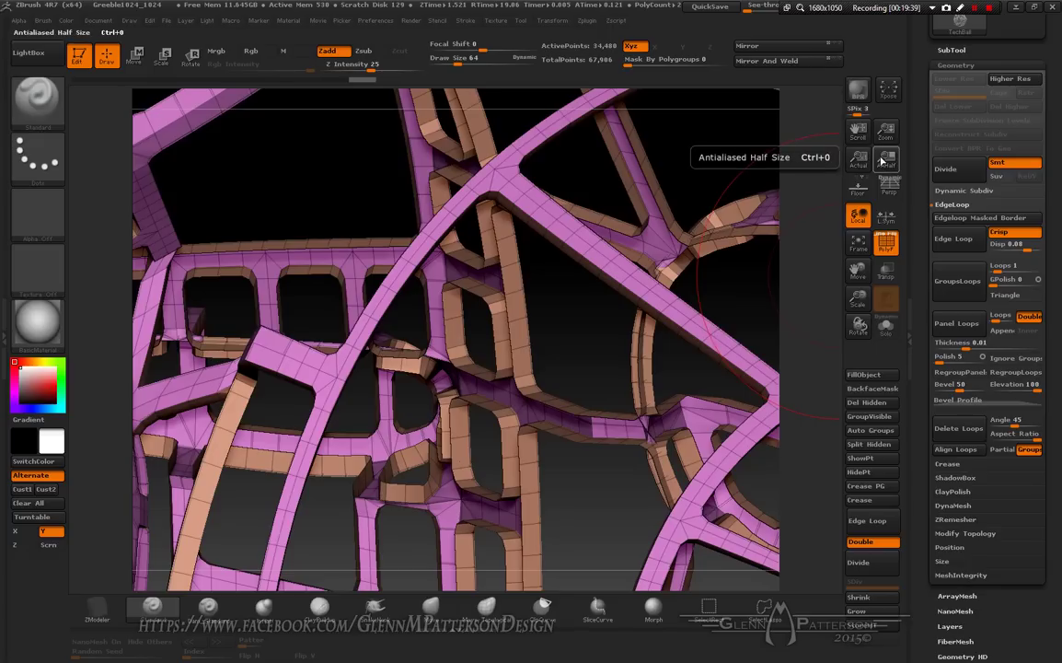
# - Show all of the TechBall's hidden polygroups and clear the mask
pyautogui.click(858, 246)
pyautogui.hotkey('ctrl', 'shift')
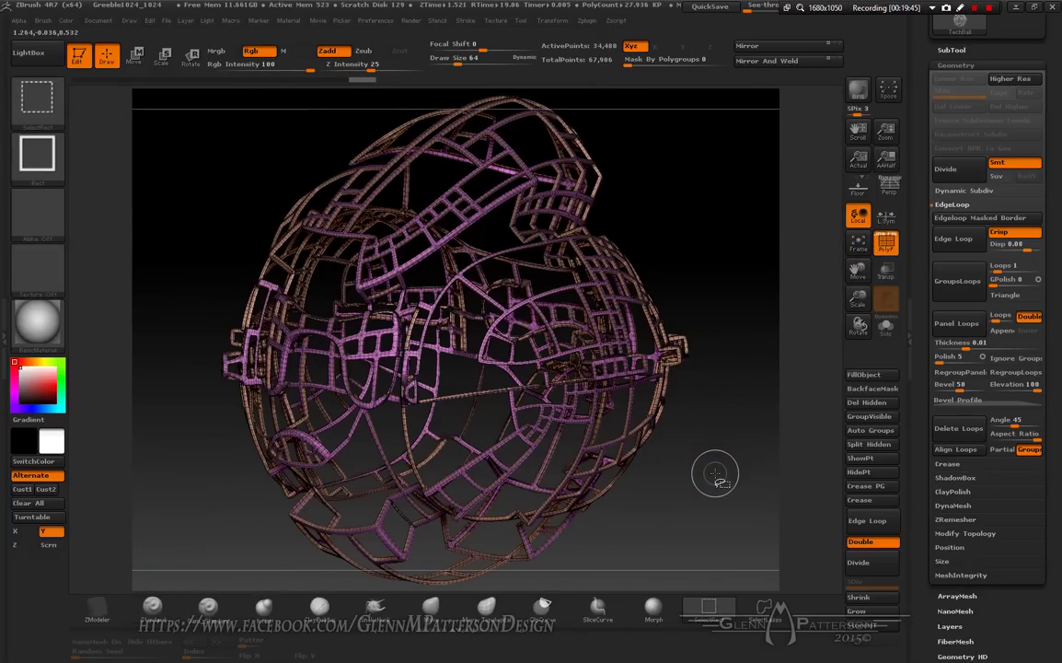
pyautogui.keyDown('ctrl'); pyautogui.keyDown('shift'); pyautogui.click(715, 471); pyautogui.keyUp('shift'); pyautogui.keyUp('ctrl')
pyautogui.press('ctrl')
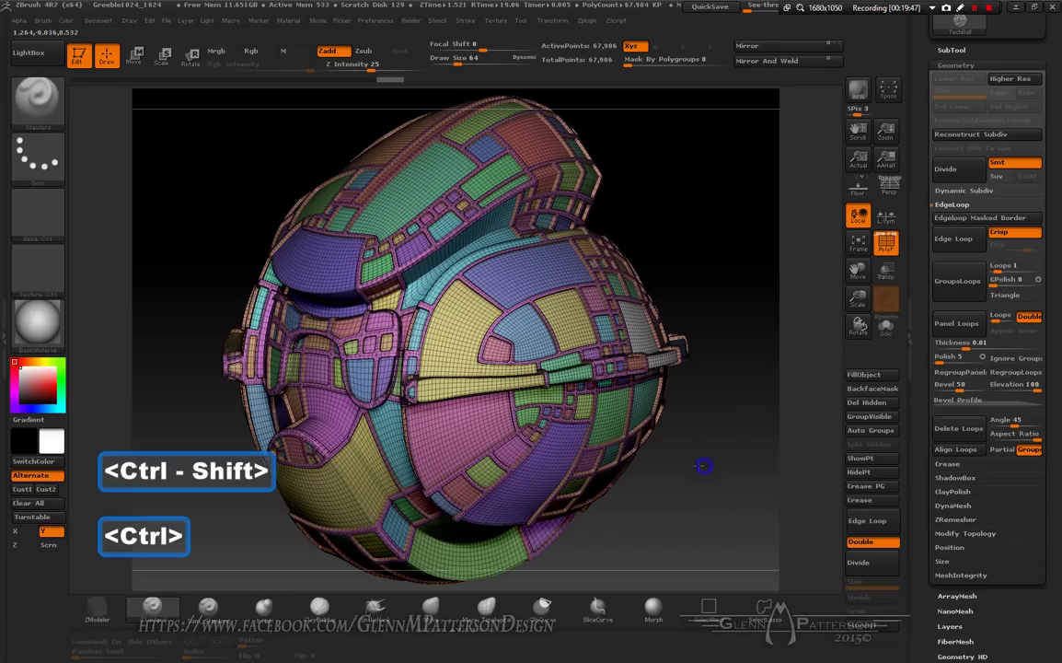
pyautogui.moveTo(702, 466)
pyautogui.mouseDown()
pyautogui.moveTo(667, 410)
pyautogui.moveTo(702, 470)
pyautogui.mouseUp()
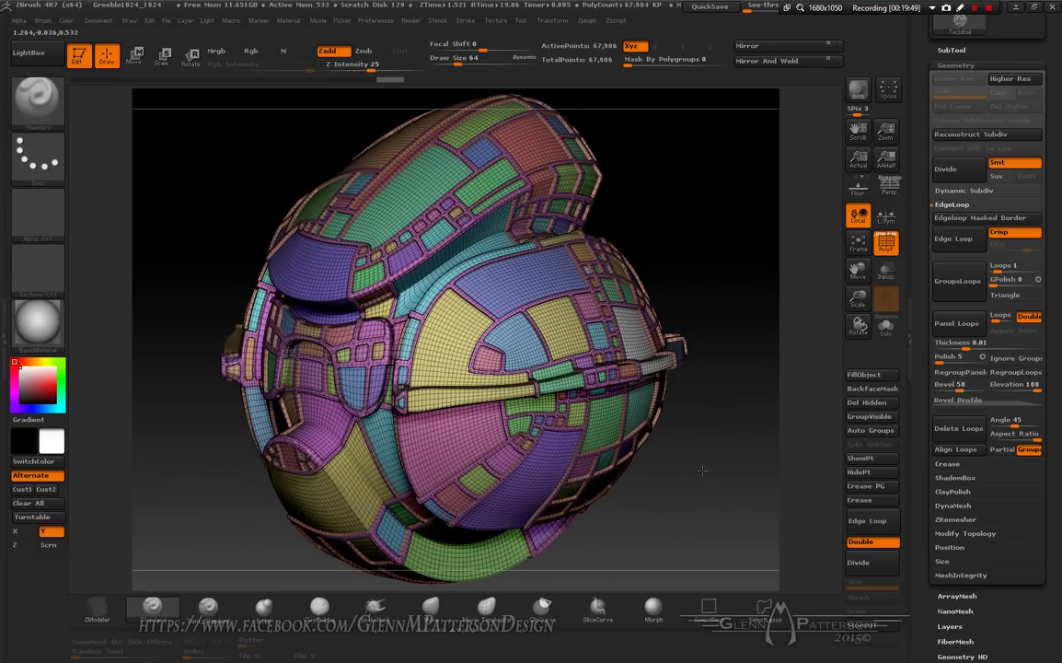
# - Crease the TechBall's polygroup borders with Crease PG and turn off the polyframe display
pyautogui.click(947, 464)
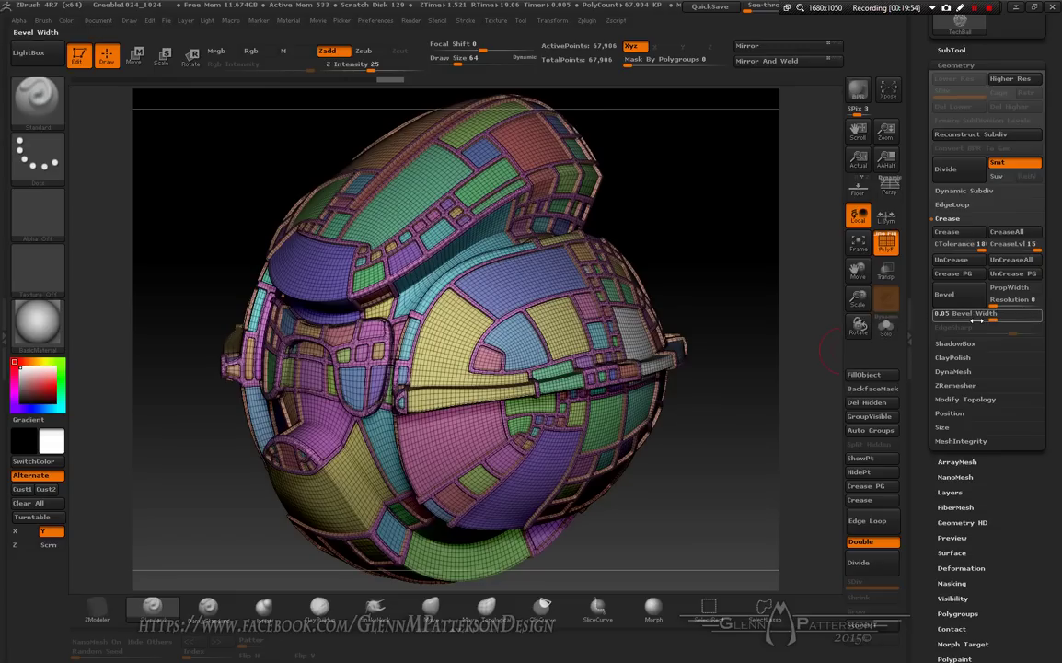
pyautogui.click(956, 274)
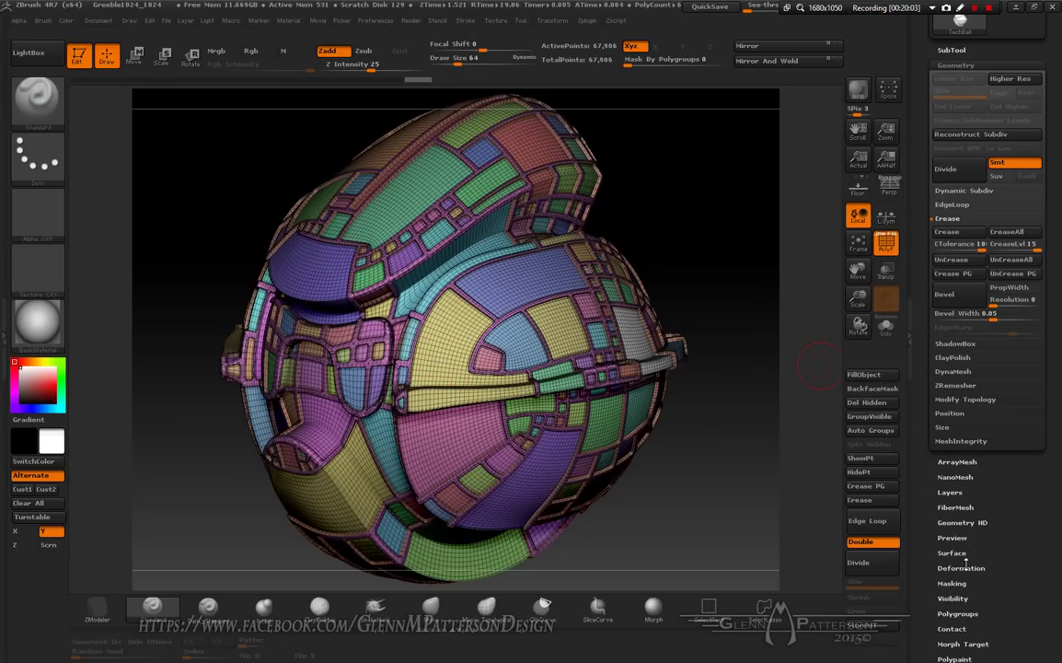
pyautogui.click(885, 244)
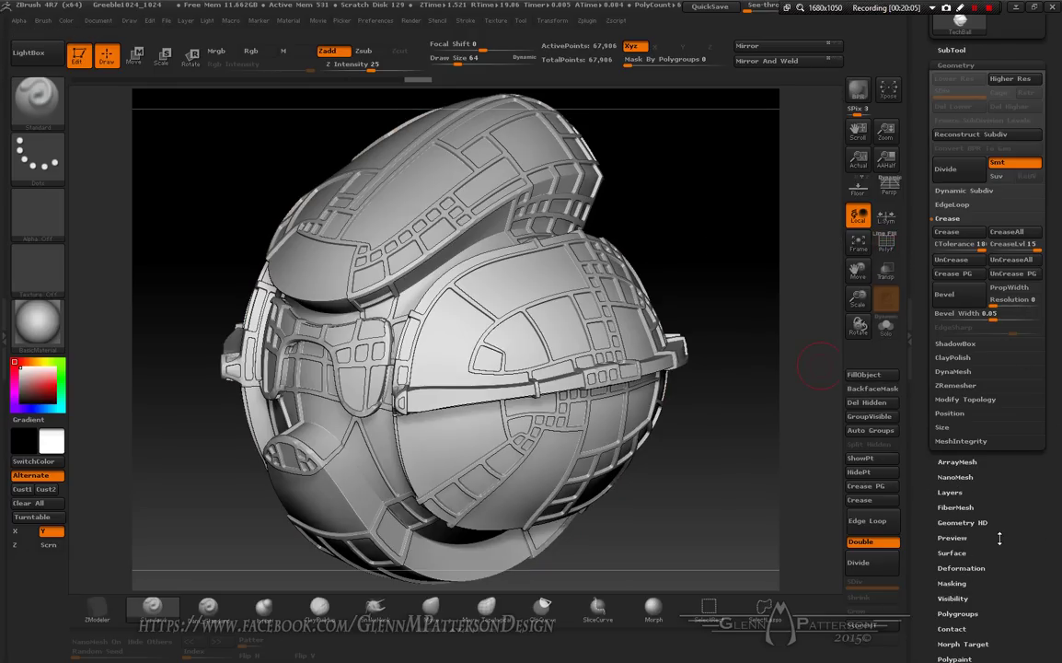
# - Polish the TechBall by groups at a strength of 10 and inspect the smoothed panels and strips
pyautogui.click(948, 568)
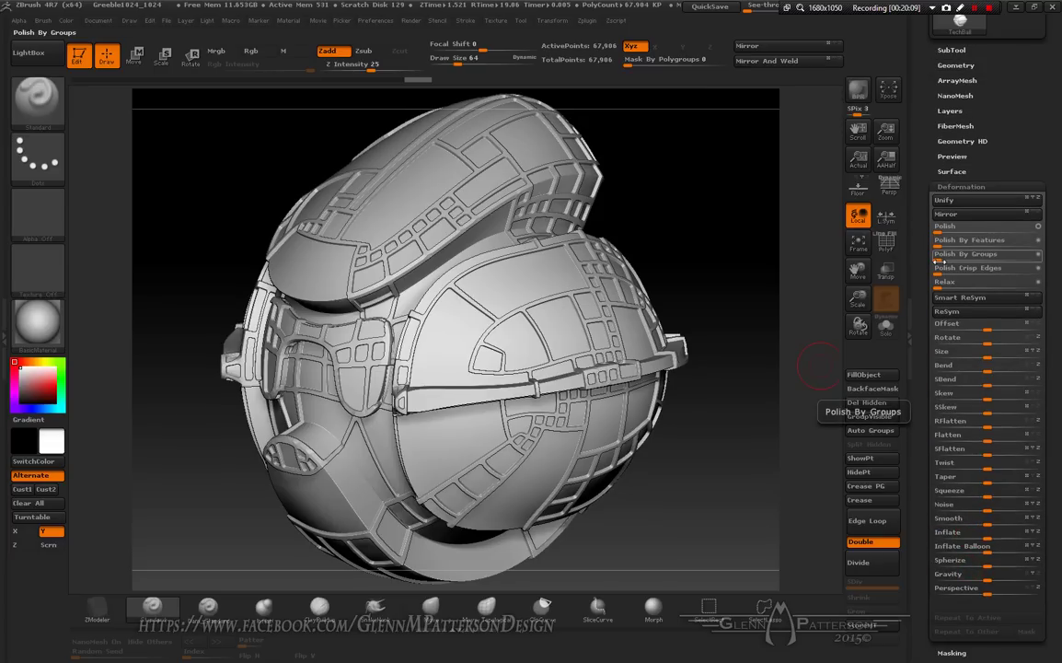
pyautogui.click(939, 261)
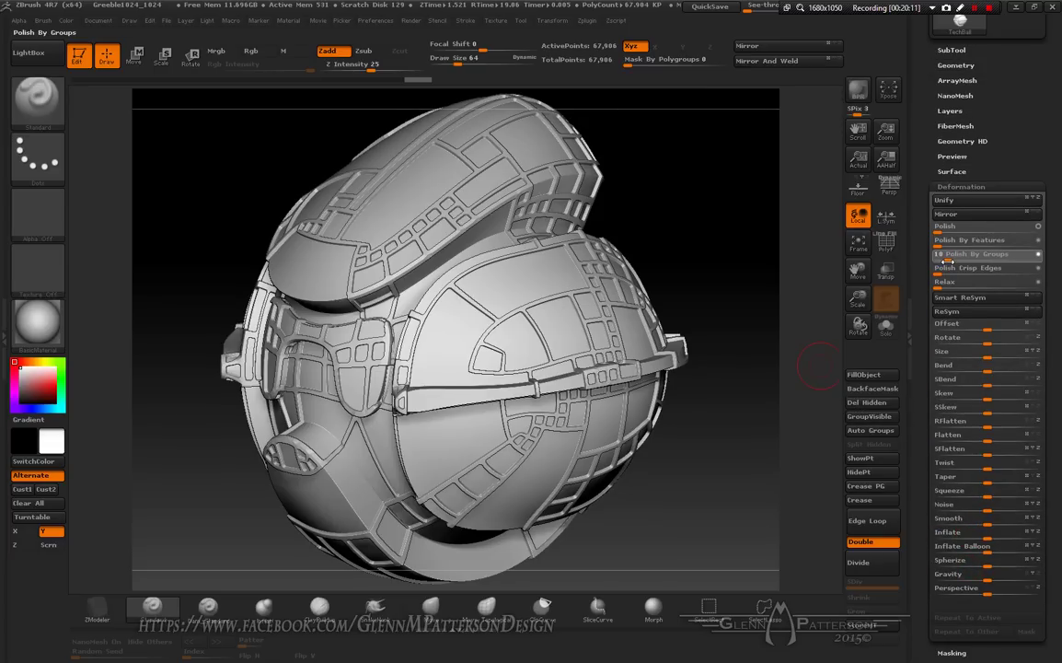
pyautogui.moveTo(946, 261); pyautogui.dragTo(946, 262)
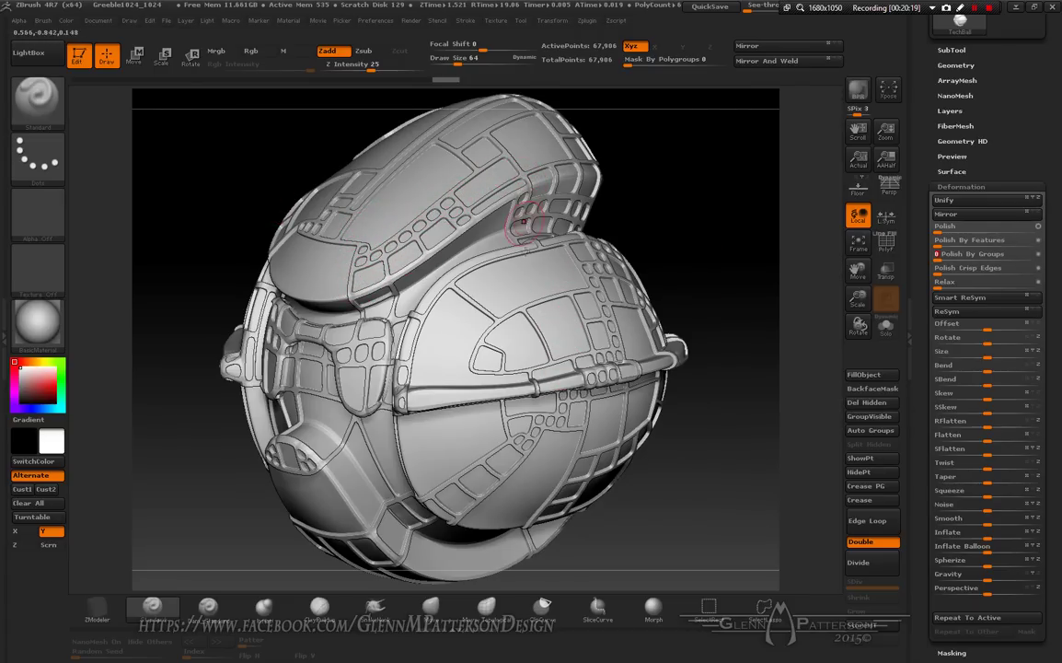
pyautogui.moveTo(386, 316)
pyautogui.mouseDown(button='right')
pyautogui.moveTo(515, 321)
pyautogui.moveTo(612, 296)
pyautogui.mouseUp(button='right')
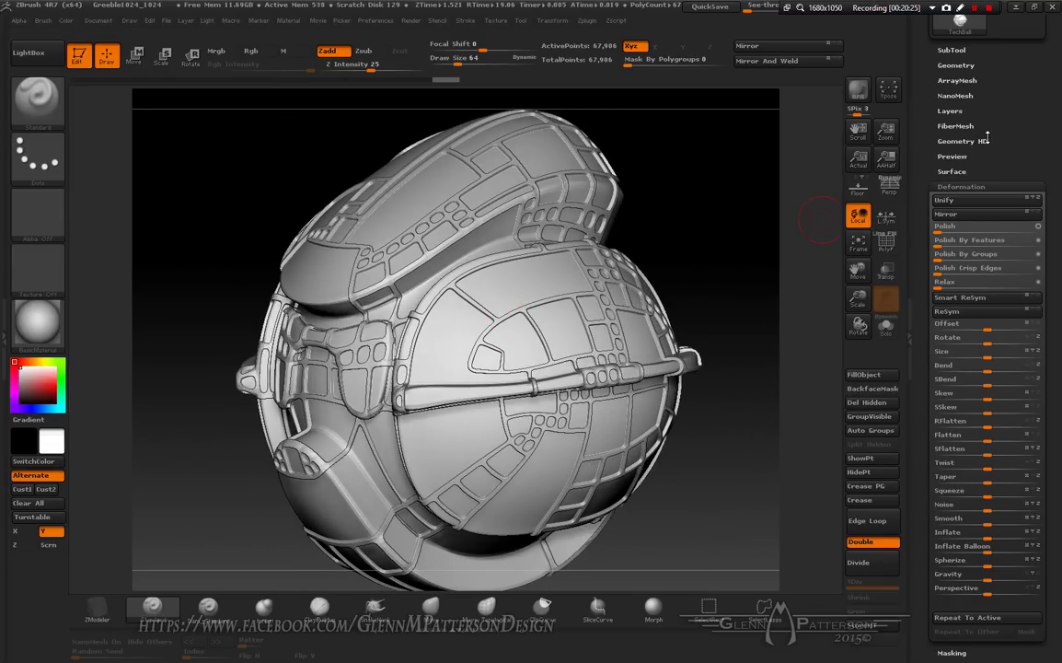
pyautogui.moveTo(1007, 142); pyautogui.dragTo(1014, 210)
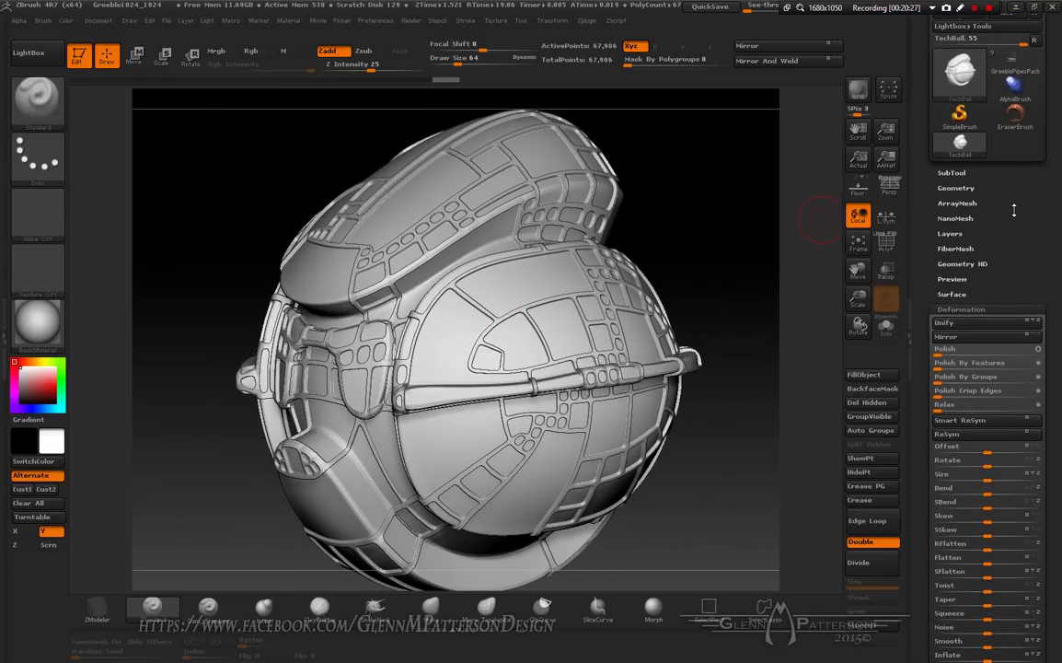
pyautogui.click(969, 307)
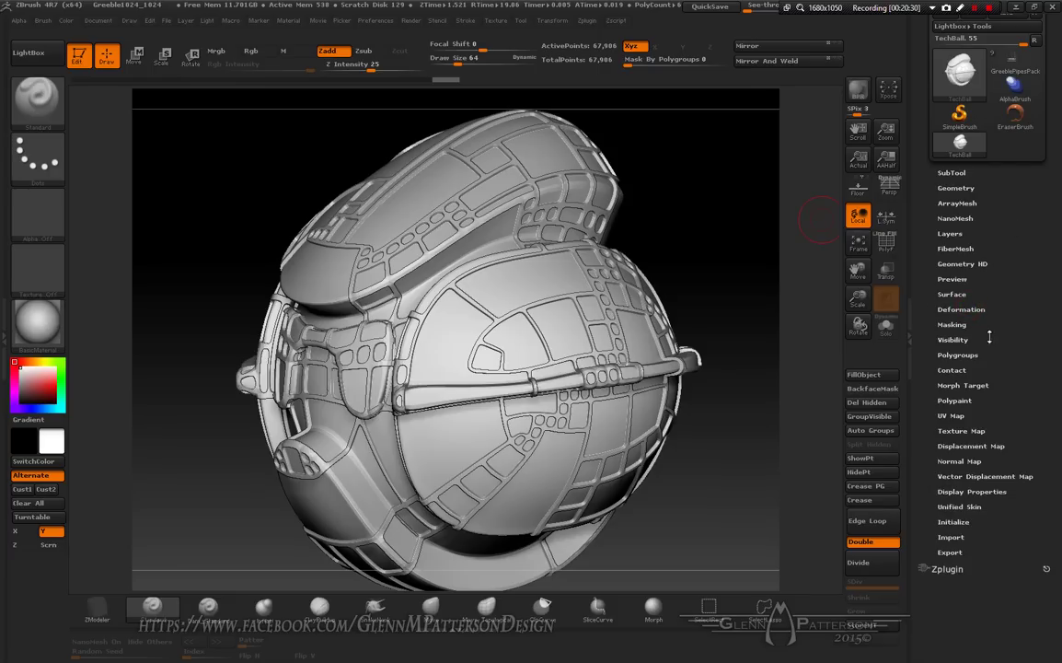
pyautogui.click(978, 431)
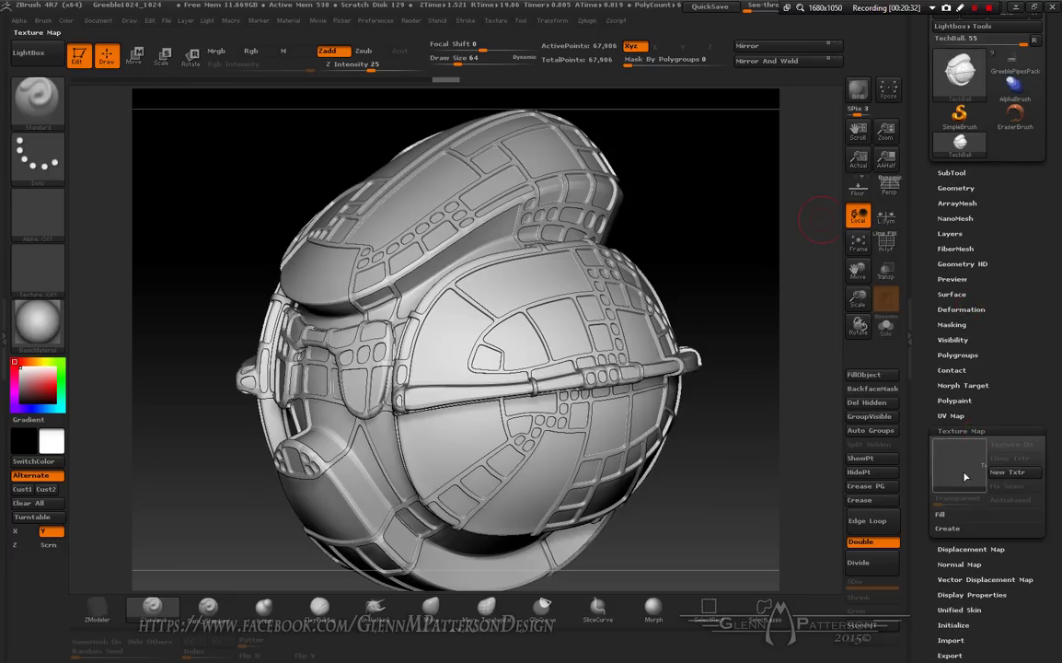
pyautogui.click(963, 474)
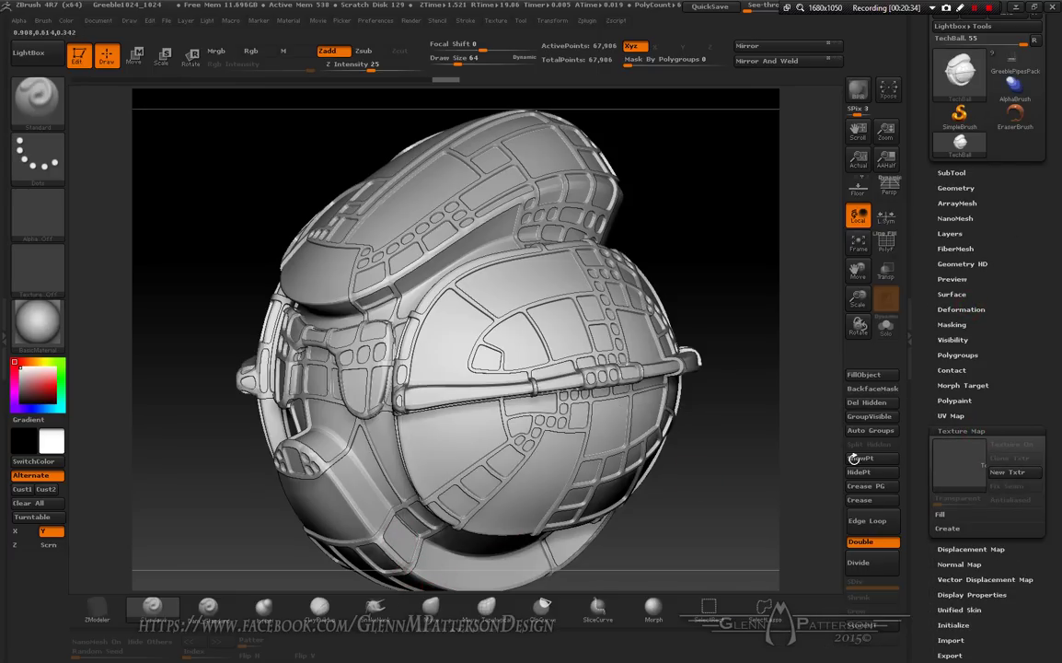
pyautogui.click(952, 471)
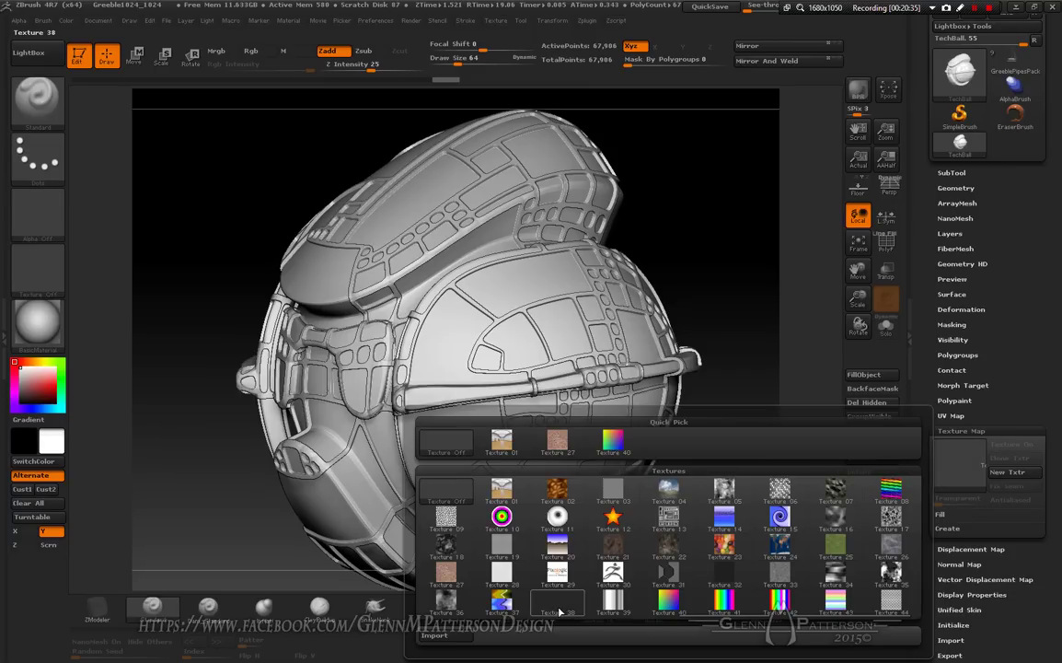
pyautogui.click(457, 636)
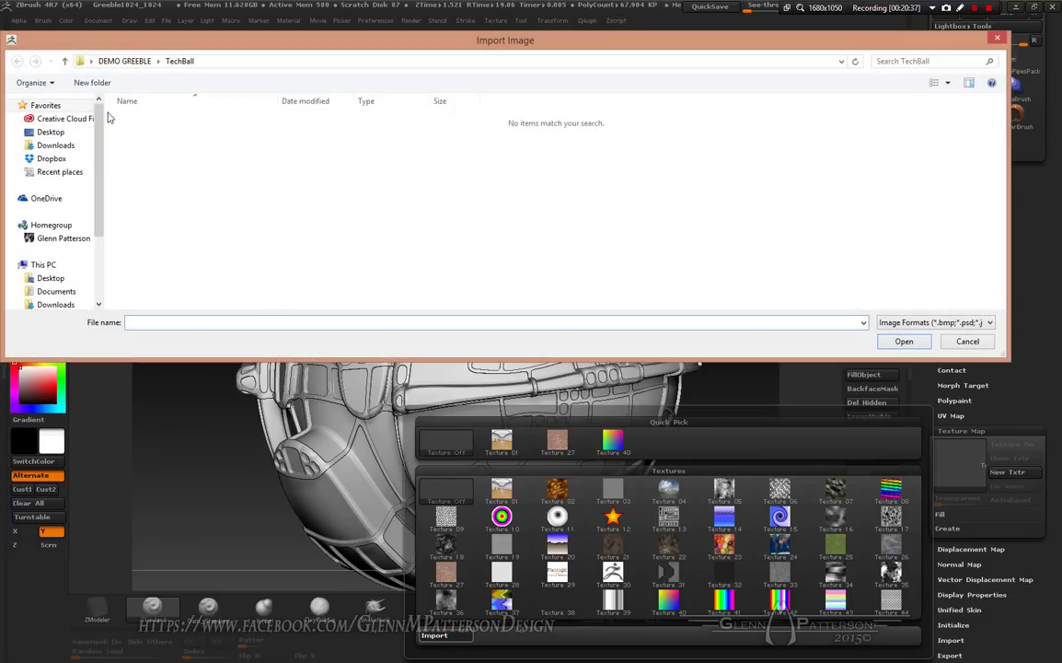
pyautogui.click(951, 341)
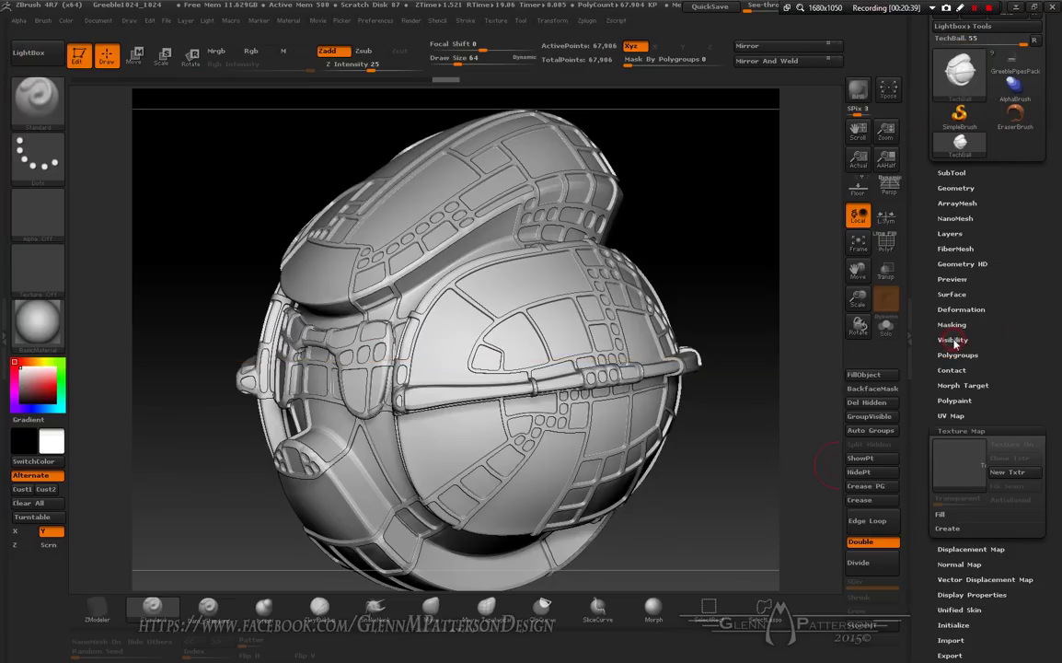
# - Import BPR_Render.tif and ZBrush Document.tif from the DEMO GREEBLE folder as textures
pyautogui.click(5, 293)
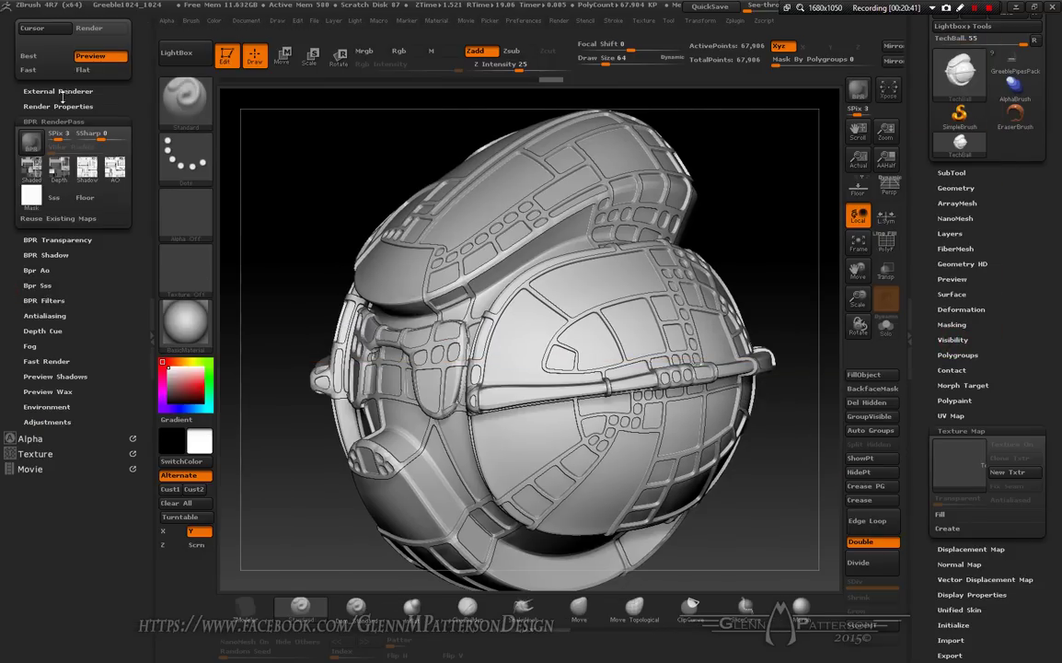
pyautogui.moveTo(63, 95); pyautogui.dragTo(105, 420)
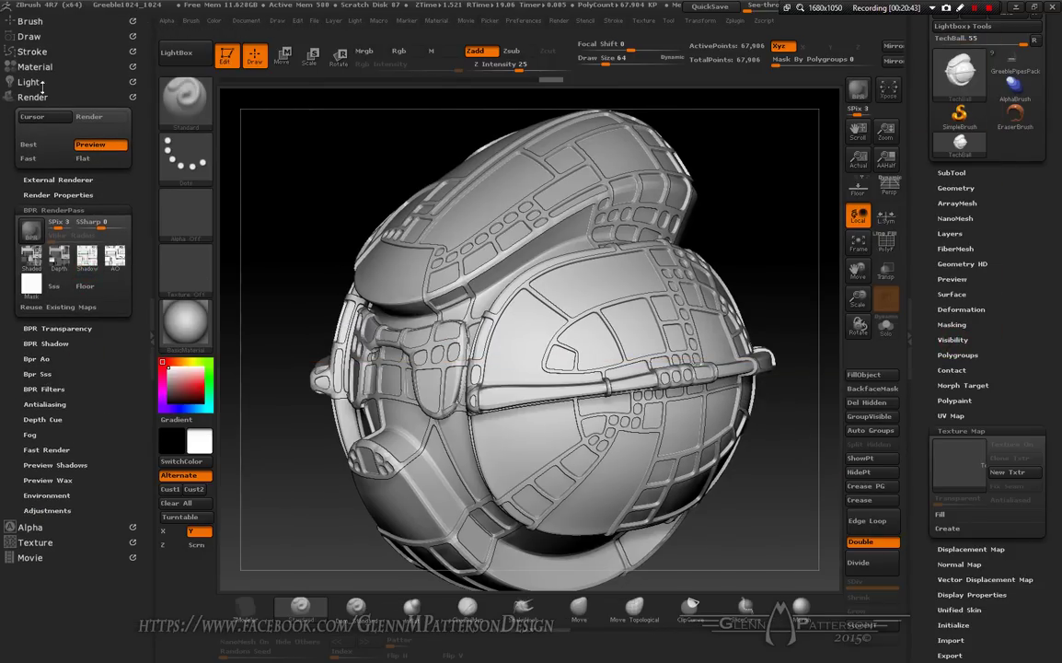
pyautogui.click(35, 542)
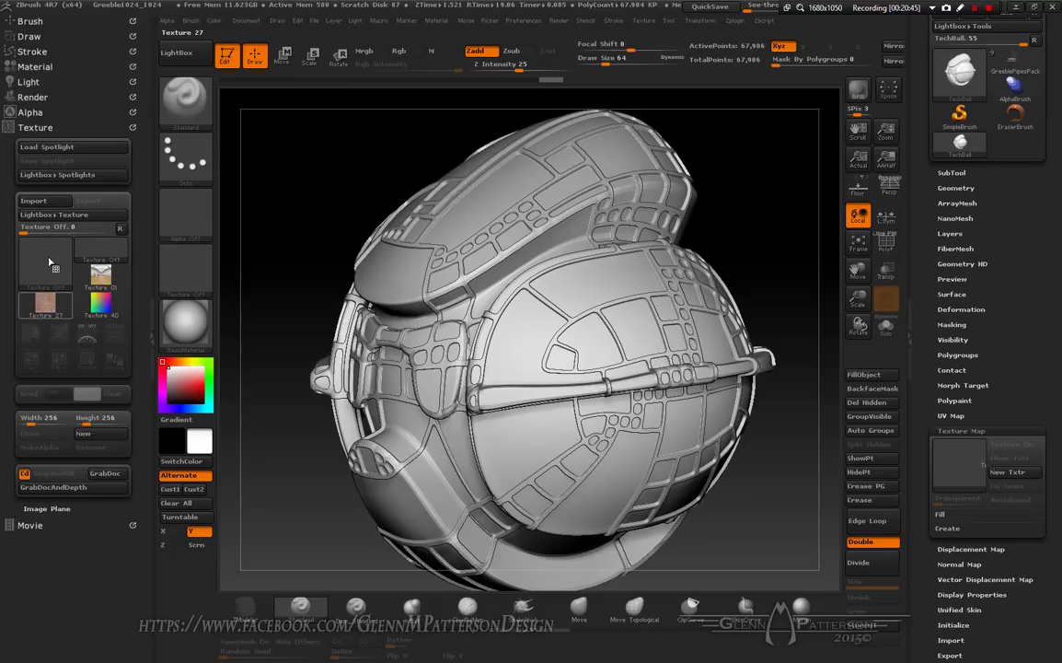
pyautogui.click(35, 200)
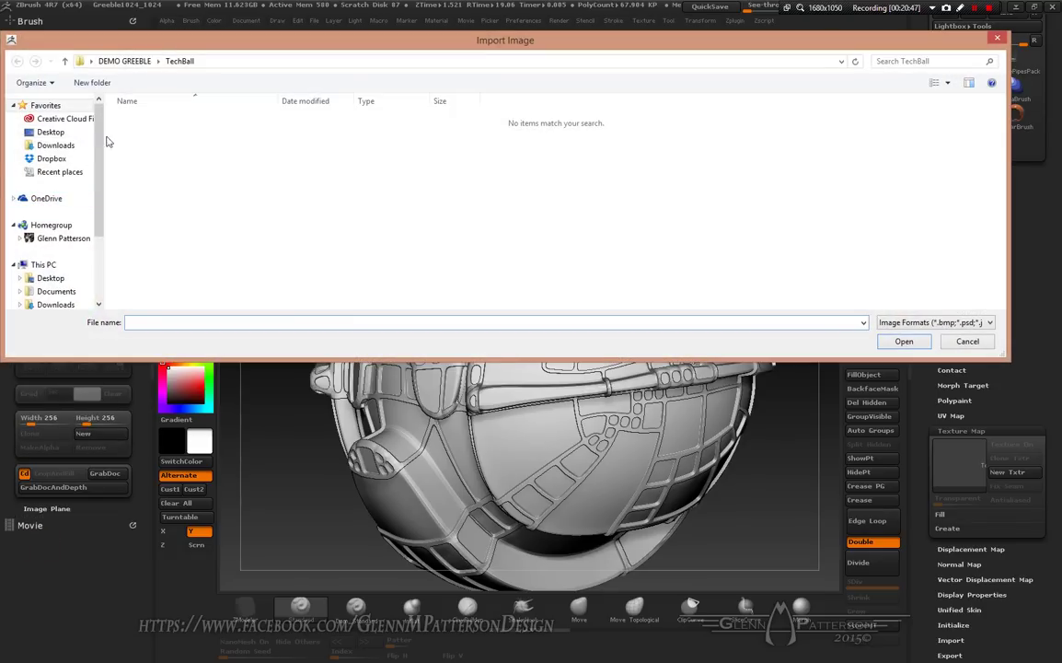
pyautogui.click(128, 60)
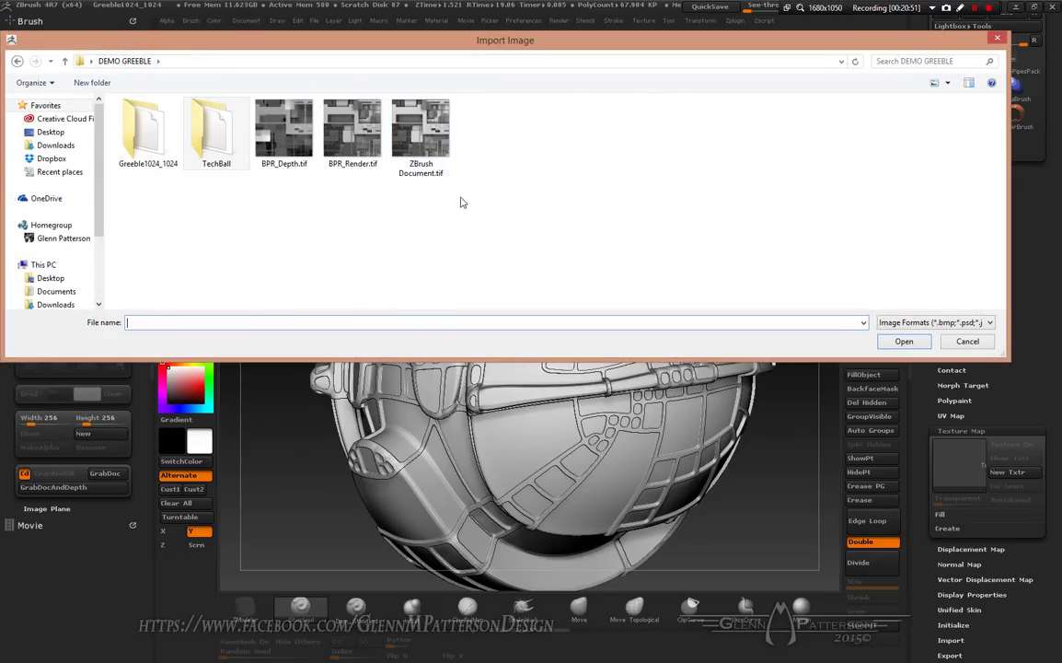
pyautogui.moveTo(462, 202); pyautogui.dragTo(332, 109)
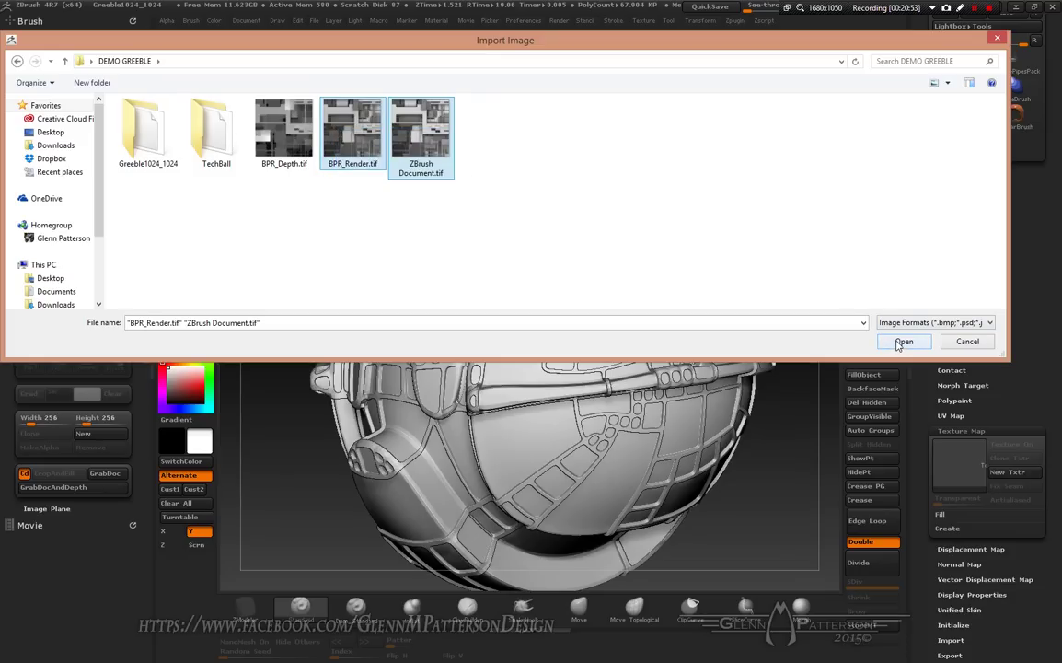
pyautogui.click(902, 342)
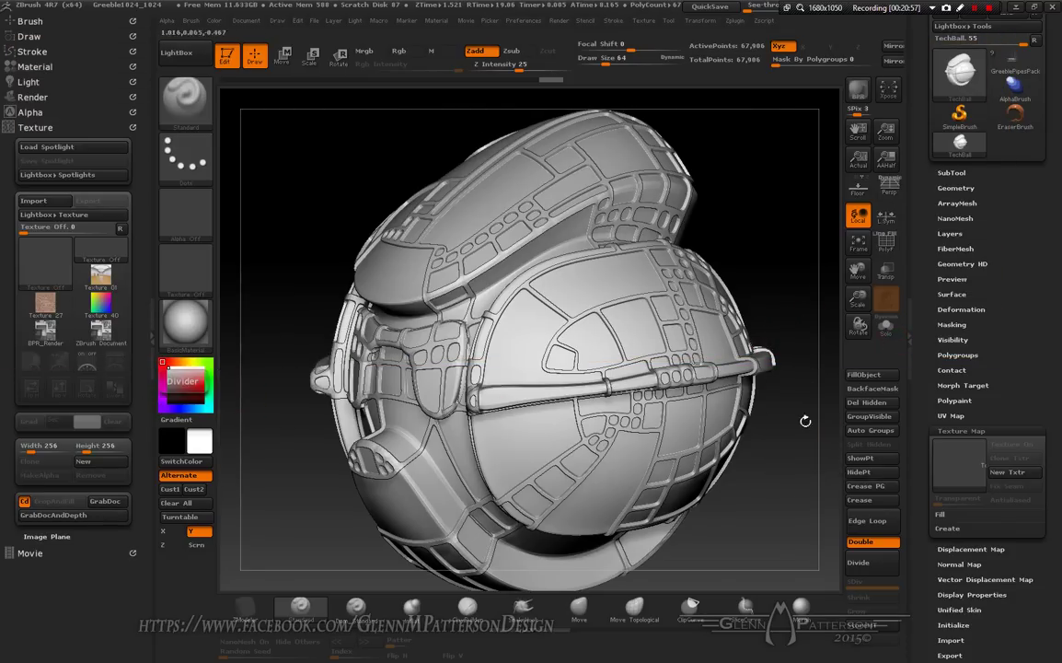
# - Assign the BPR_Render image as the TechBall's texture map and inspect it up close
pyautogui.click(958, 469)
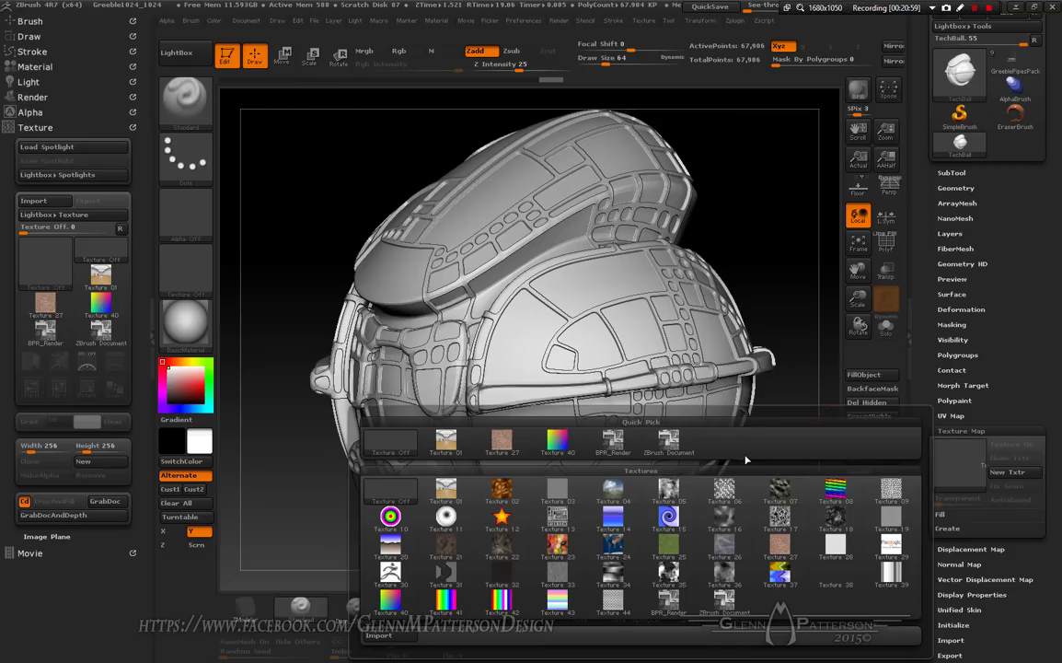
pyautogui.click(616, 451)
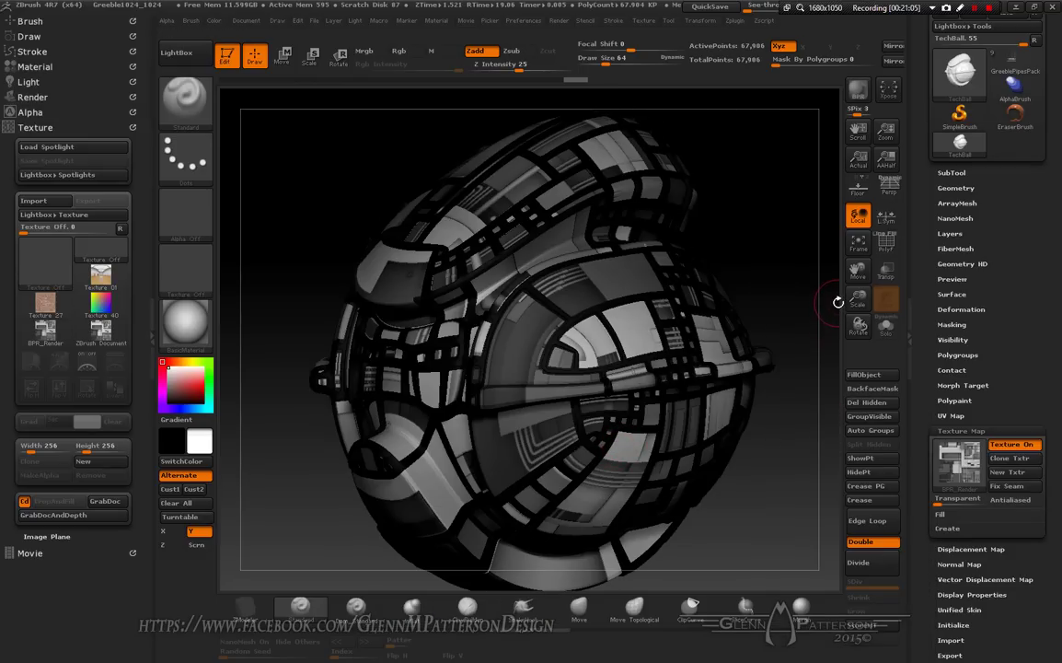
pyautogui.moveTo(858, 299); pyautogui.dragTo(856, 340)
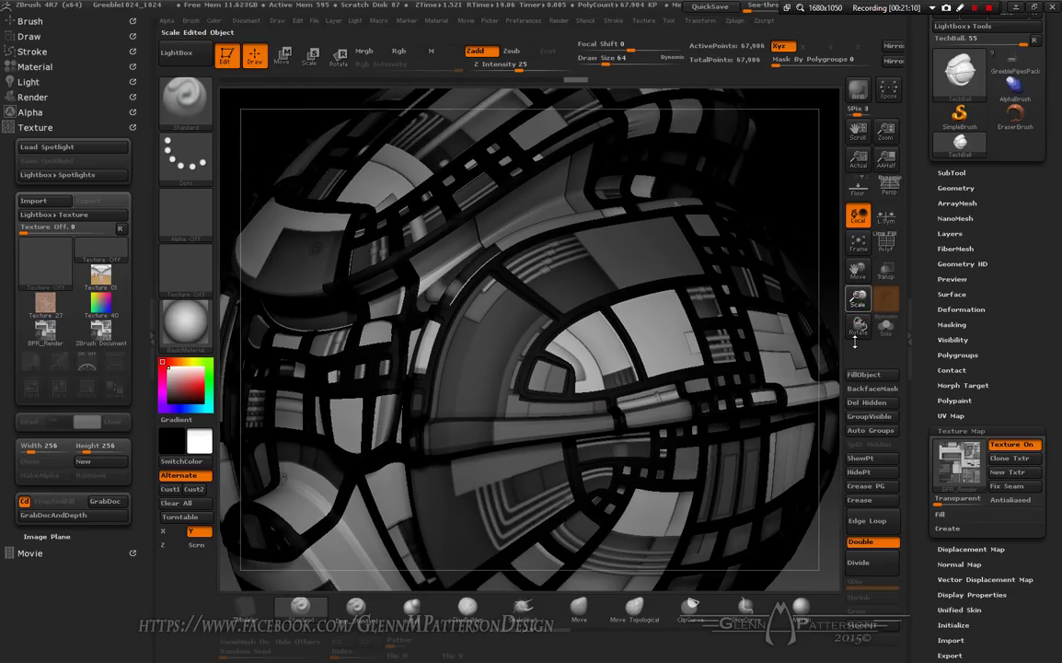
# - Create new UVs for the TechBall with GUVTiles and inspect how the greeble texture covers the panels from several sides
pyautogui.click(956, 415)
pyautogui.moveTo(1004, 416); pyautogui.dragTo(1004, 305)
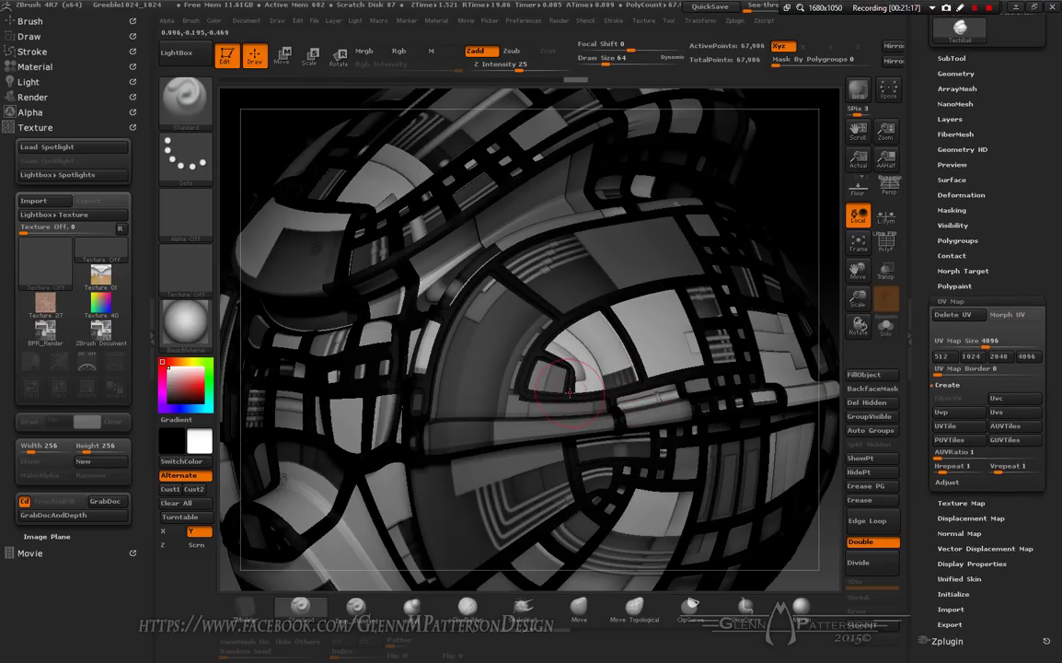
pyautogui.click(1013, 441)
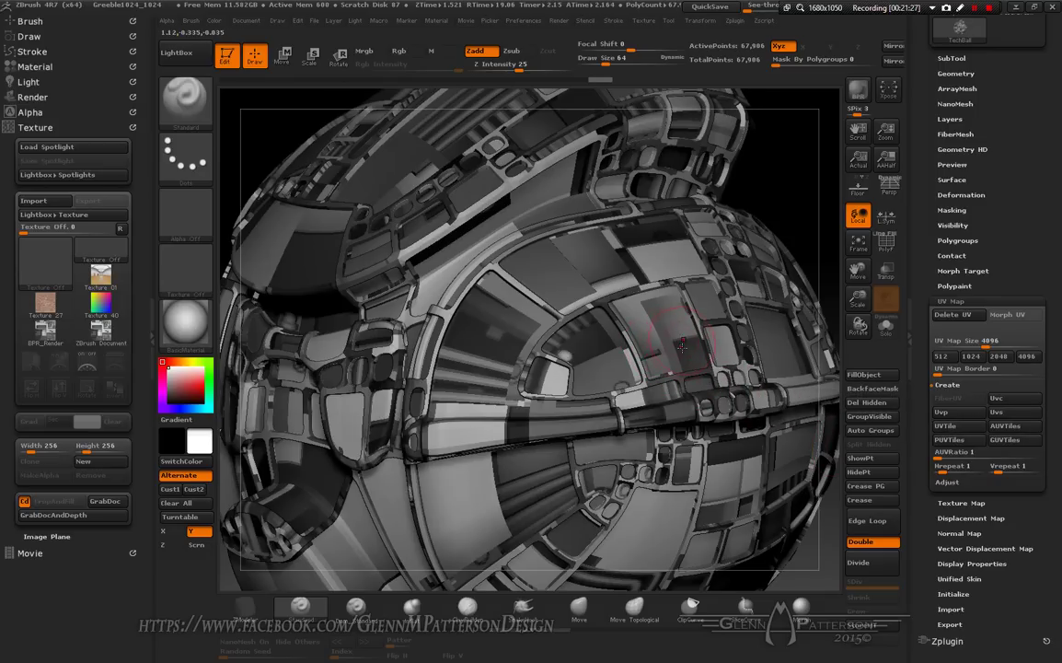
pyautogui.moveTo(683, 347)
pyautogui.mouseDown(button='right')
pyautogui.moveTo(769, 327)
pyautogui.moveTo(608, 333)
pyautogui.moveTo(663, 329)
pyautogui.mouseUp(button='right')
pyautogui.moveTo(677, 259); pyautogui.dragTo(652, 402, button='right')
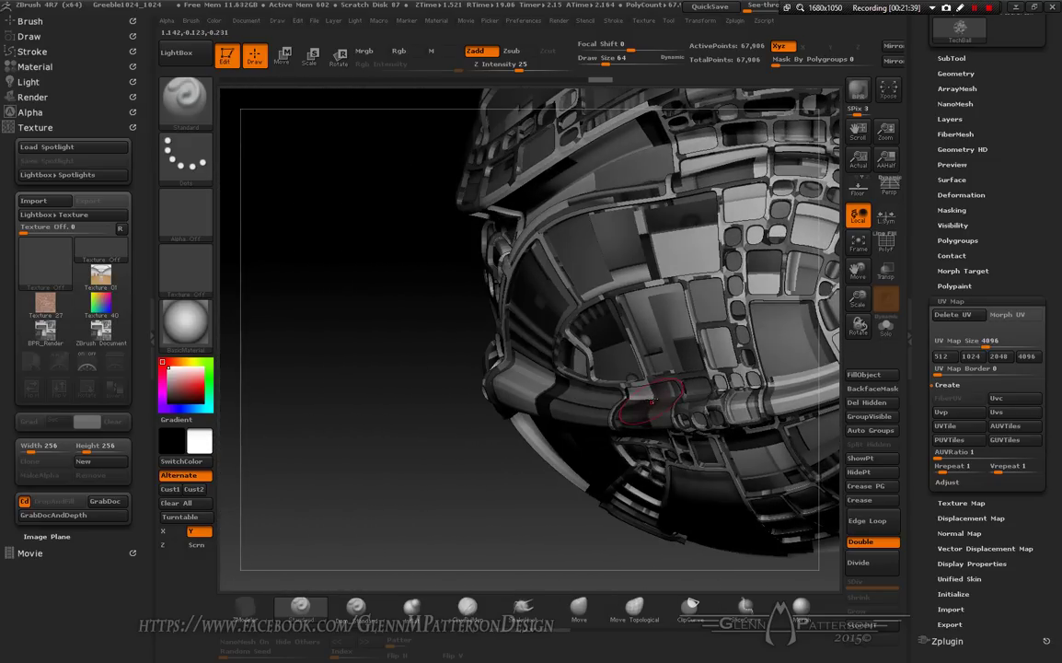
pyautogui.keyDown('alt'); pyautogui.moveTo(694, 300); pyautogui.dragTo(396, 333, button='right'); pyautogui.keyUp('alt')
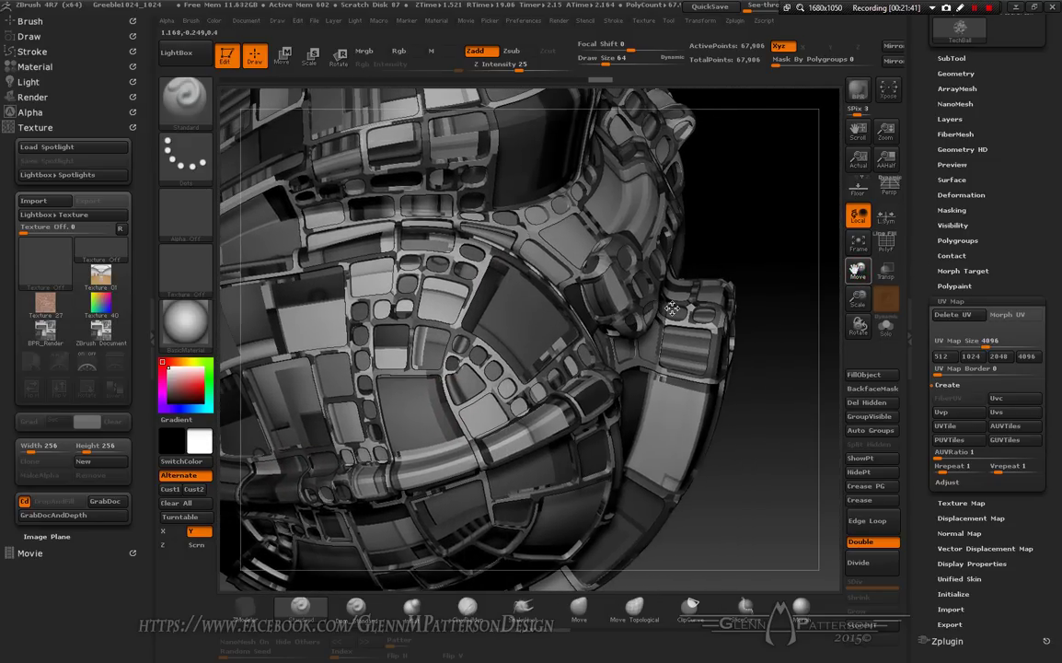
pyautogui.moveTo(600, 321); pyautogui.dragTo(623, 271, button='right')
pyautogui.click(858, 242)
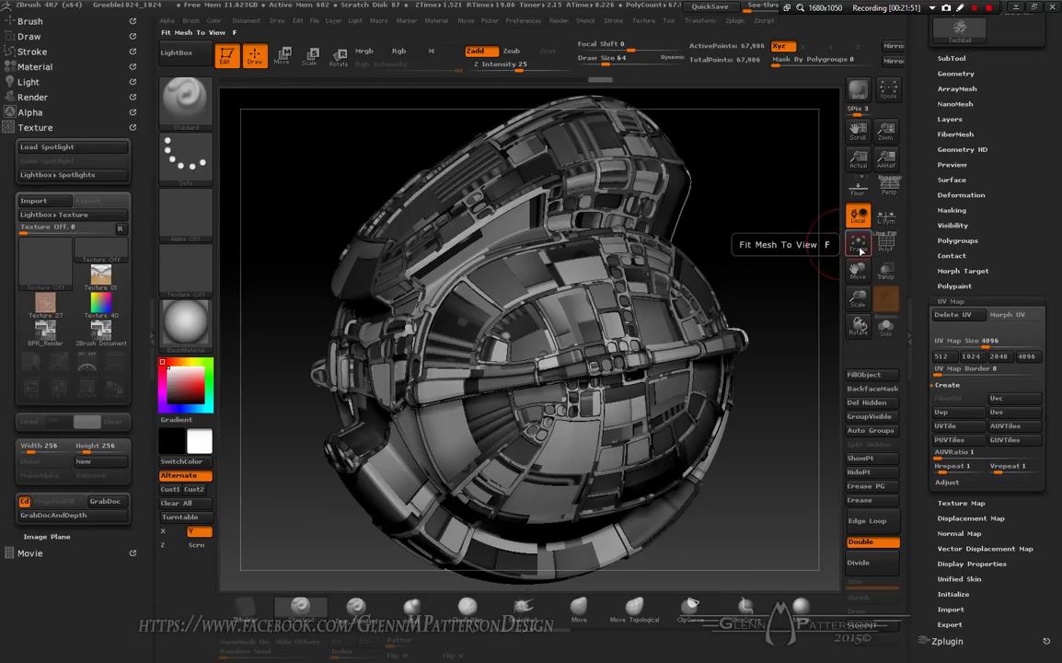
pyautogui.moveTo(593, 350)
pyautogui.mouseDown(button='right')
pyautogui.moveTo(553, 331)
pyautogui.moveTo(589, 313)
pyautogui.moveTo(578, 337)
pyautogui.mouseUp(button='right')
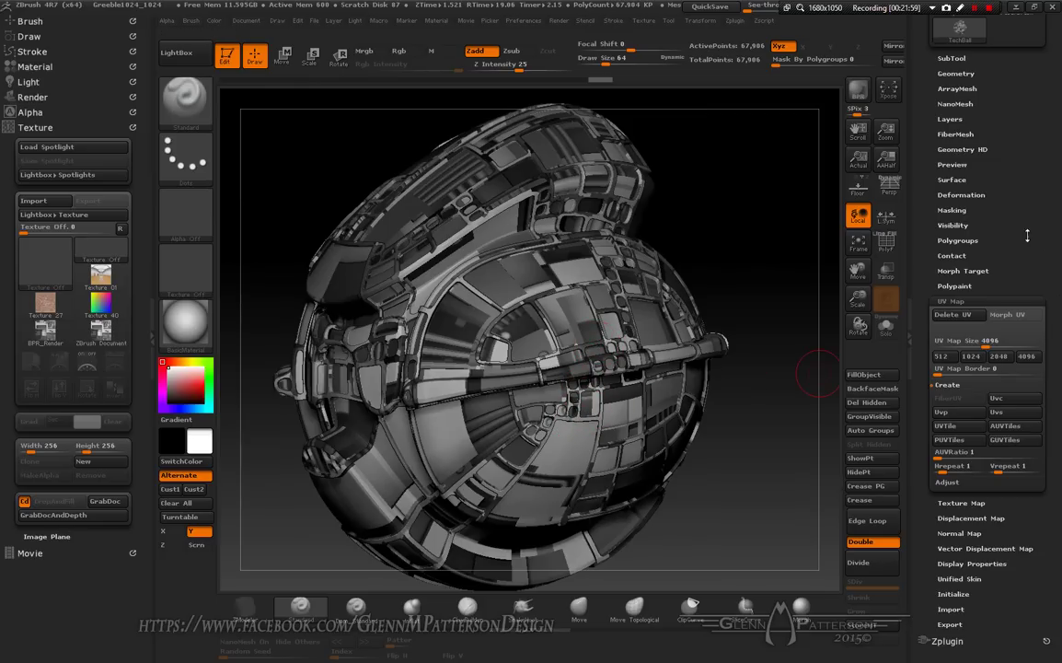
# - Try a UV repeat of 4 horizontally and 8 vertically on the TechBall
pyautogui.scroll(5, 1028, 236)
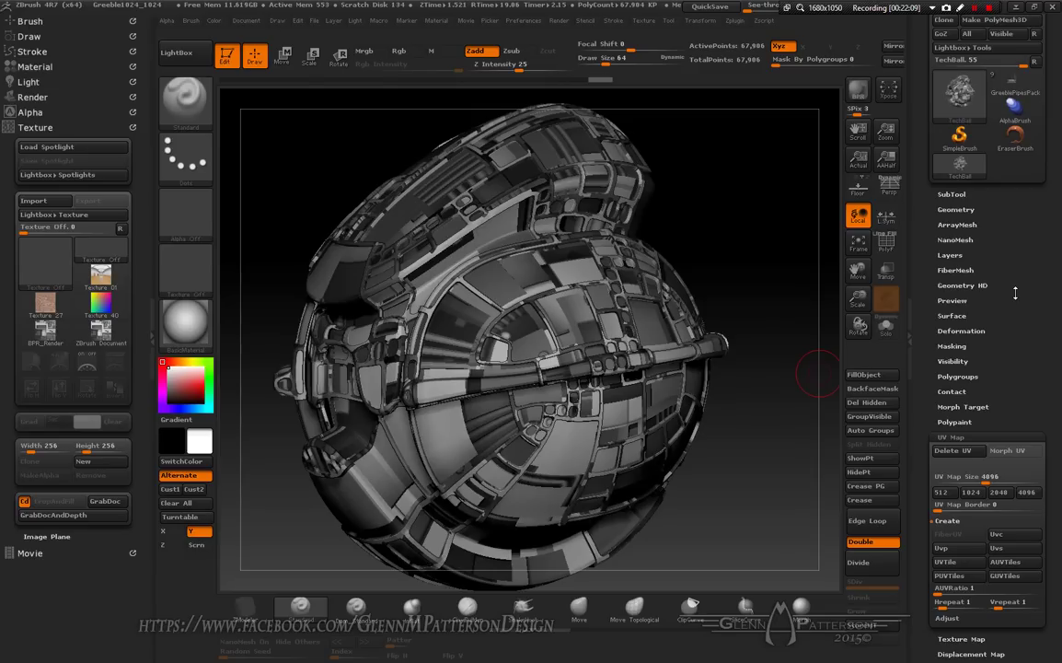
pyautogui.moveTo(1012, 382); pyautogui.dragTo(999, 299)
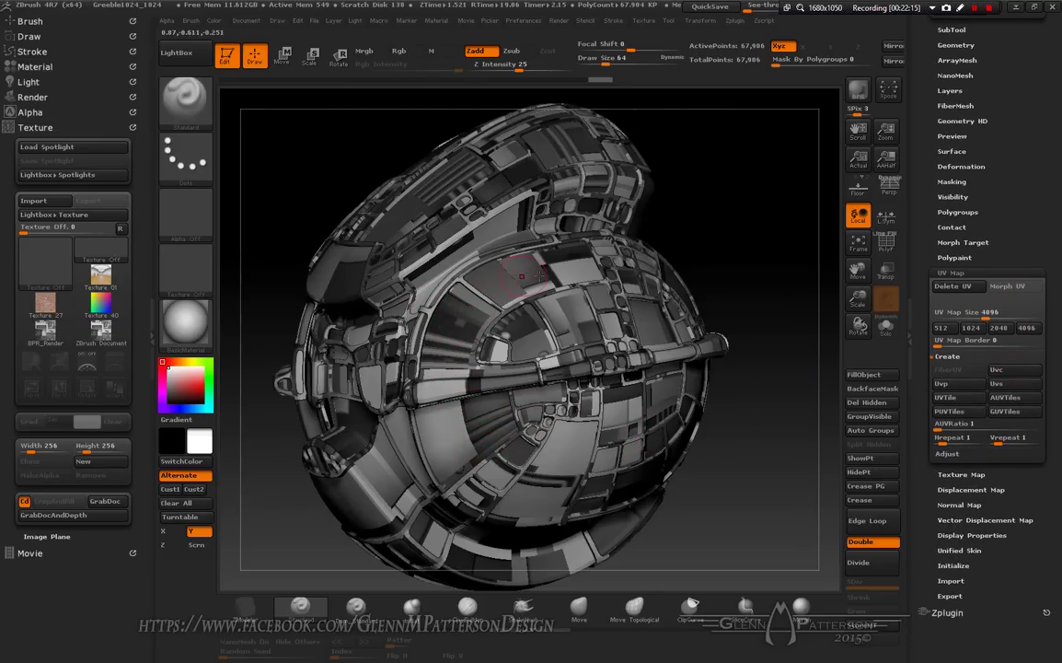
pyautogui.moveTo(536, 322)
pyautogui.mouseDown()
pyautogui.moveTo(625, 328)
pyautogui.moveTo(540, 326)
pyautogui.mouseUp()
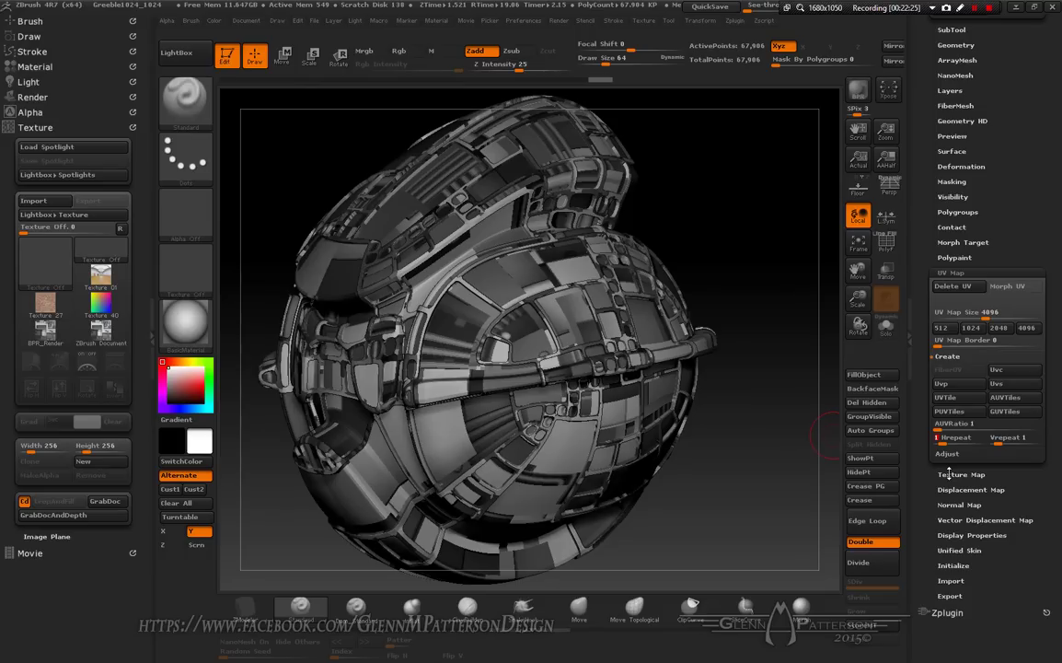
pyautogui.write('4')
pyautogui.press('Tab')
pyautogui.write('8')
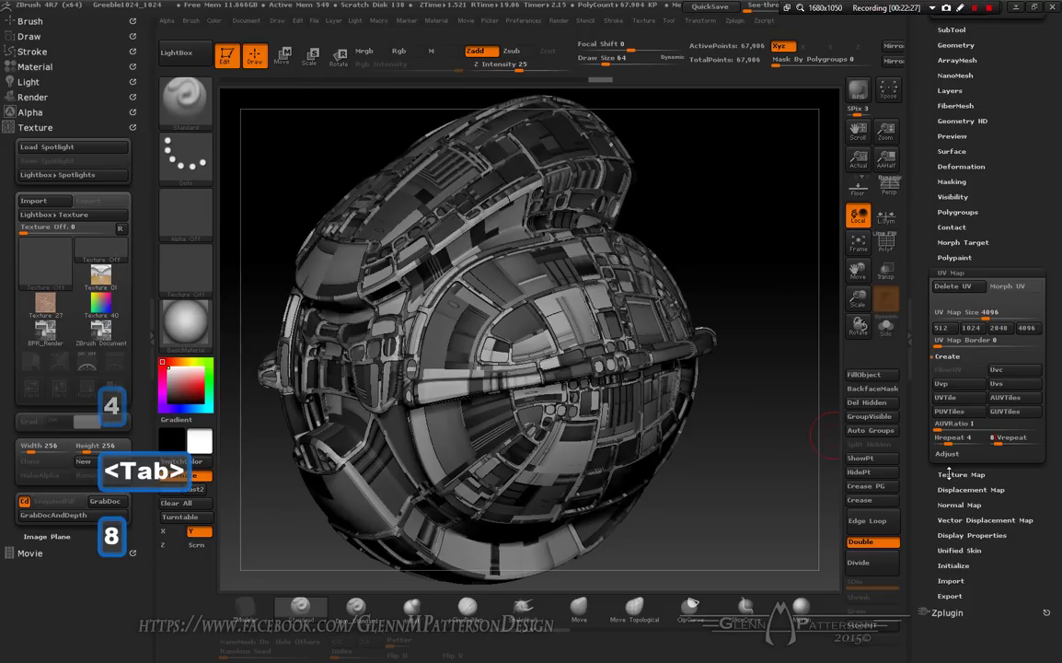
pyautogui.press('Return')
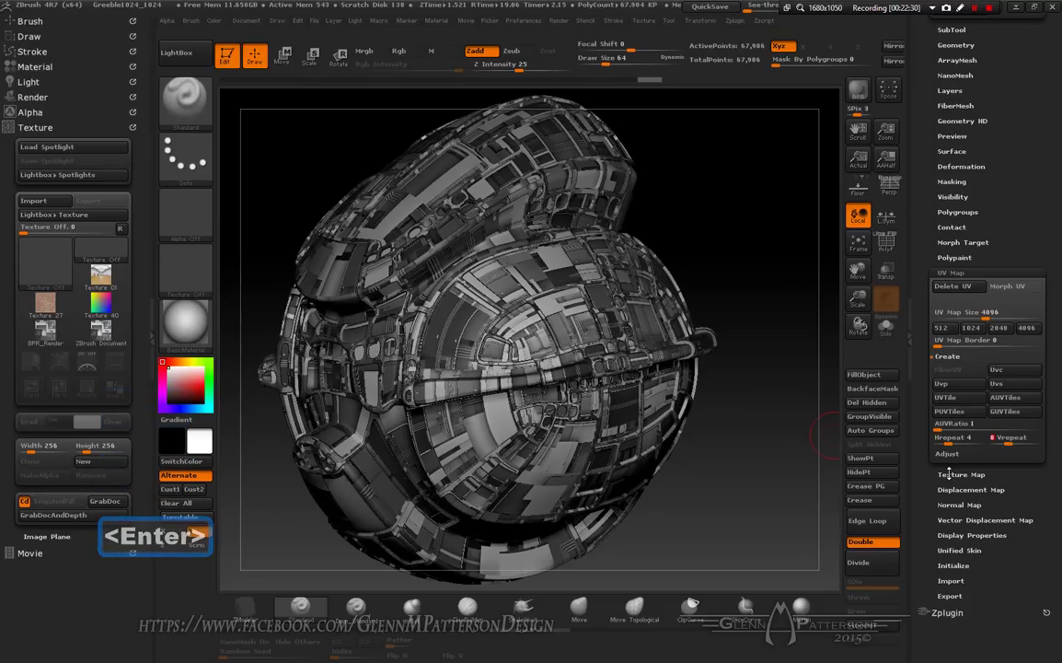
# - Set the vertical UV repeat to 6 and check the texture's tiling on the TechBall
pyautogui.write('6')
pyautogui.press('Return')
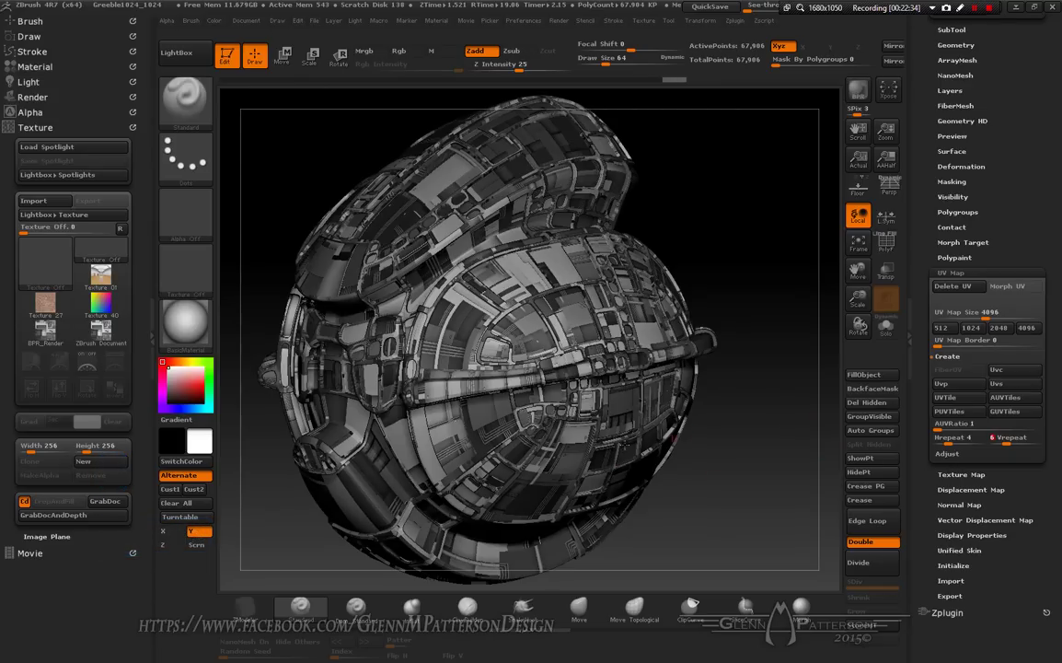
pyautogui.moveTo(528, 406); pyautogui.dragTo(732, 357)
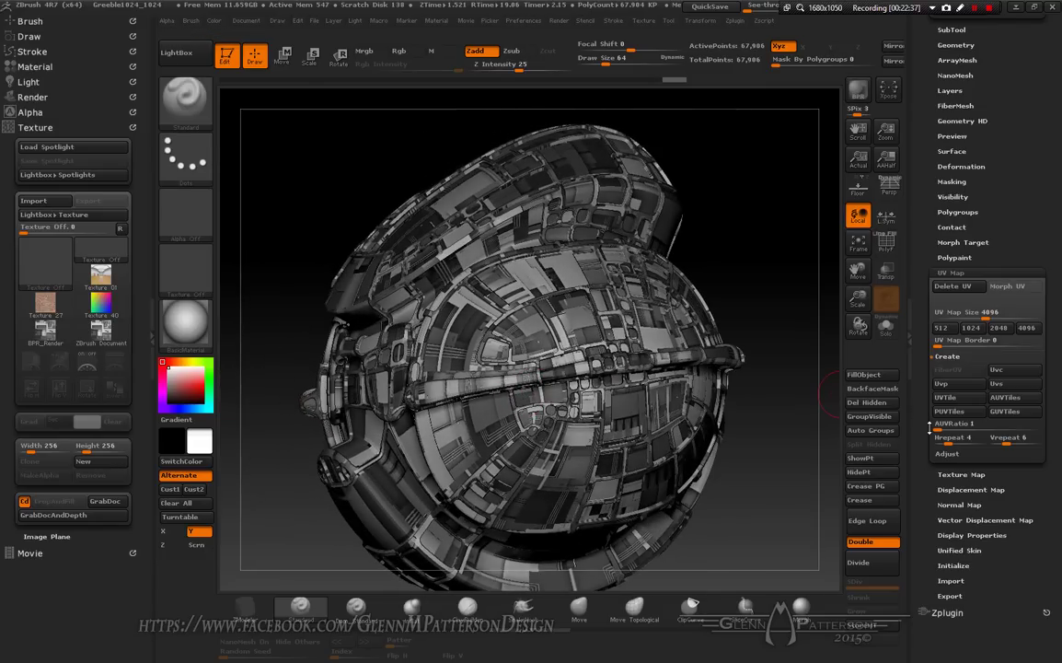
# - Try a horizontal UV repeat of 3 and examine the texture's proportions on the panels
pyautogui.press('3')
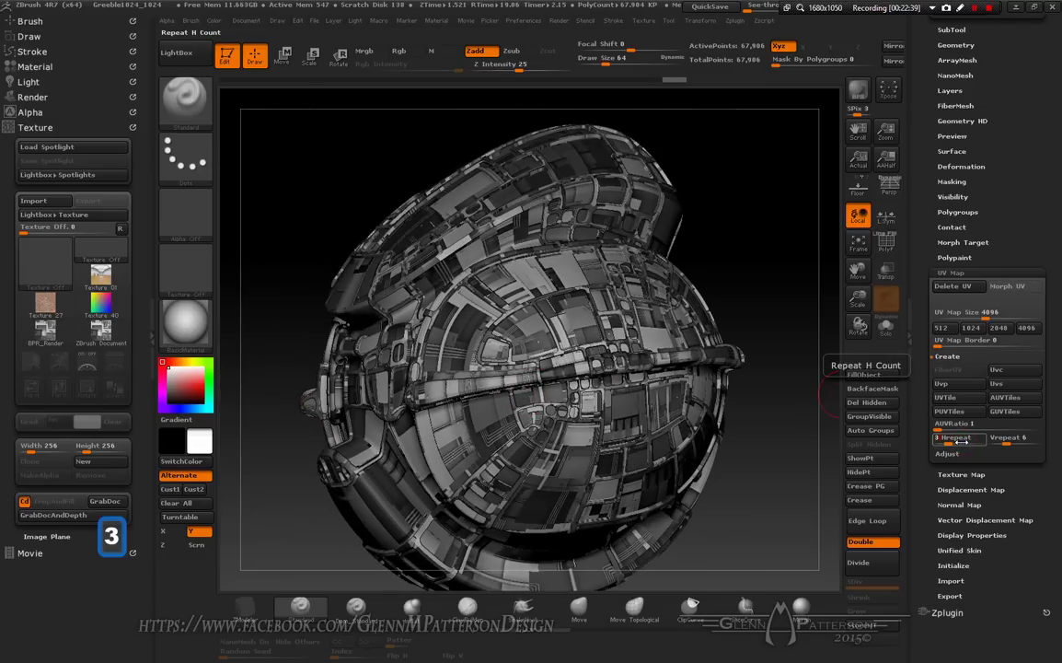
pyautogui.press('Tab')
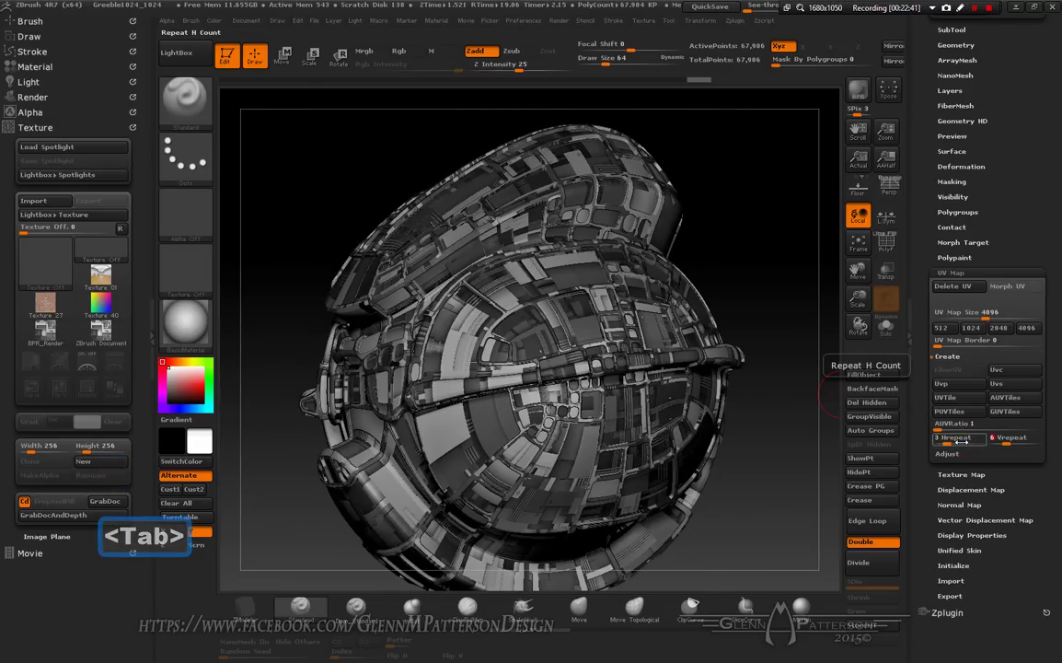
pyautogui.moveTo(488, 370); pyautogui.dragTo(818, 429, button='right')
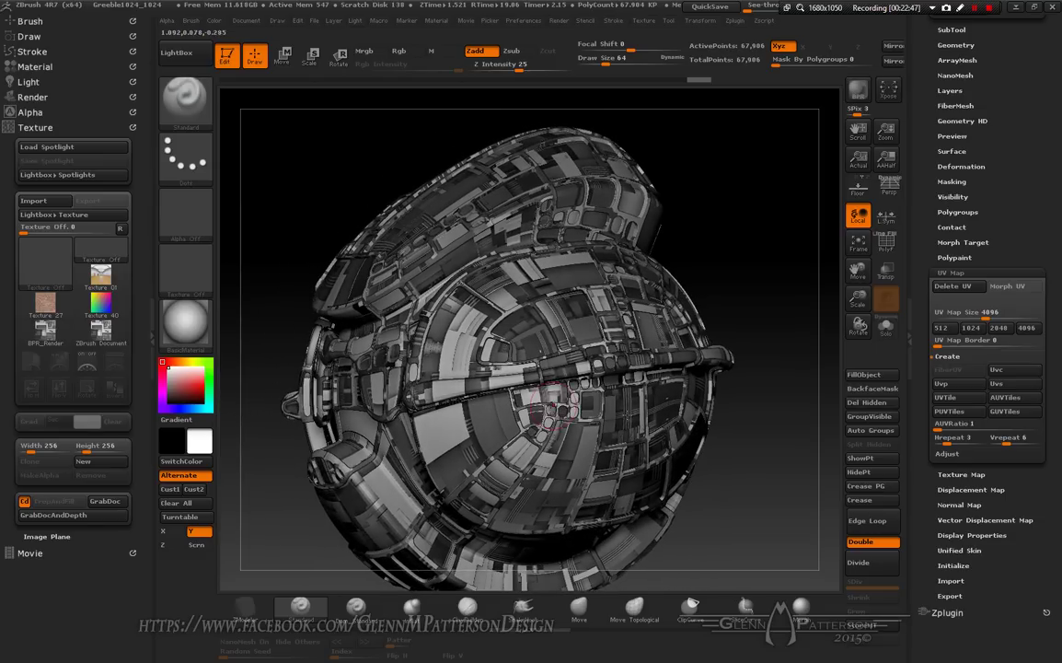
# - Adjust the horizontal UV repeat to about 4.23, inspect the tiling around the TechBall and fit the mesh to the view
pyautogui.moveTo(946, 443); pyautogui.dragTo(949, 444)
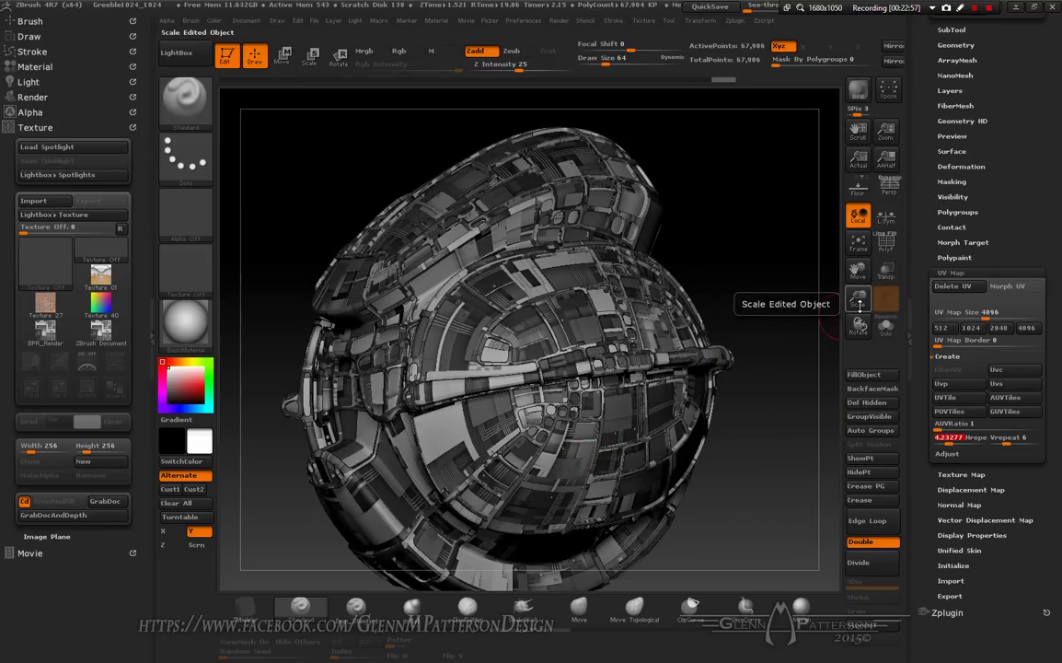
pyautogui.moveTo(449, 341); pyautogui.dragTo(658, 397)
pyautogui.moveTo(696, 326); pyautogui.dragTo(441, 326)
pyautogui.moveTo(463, 386); pyautogui.dragTo(479, 378)
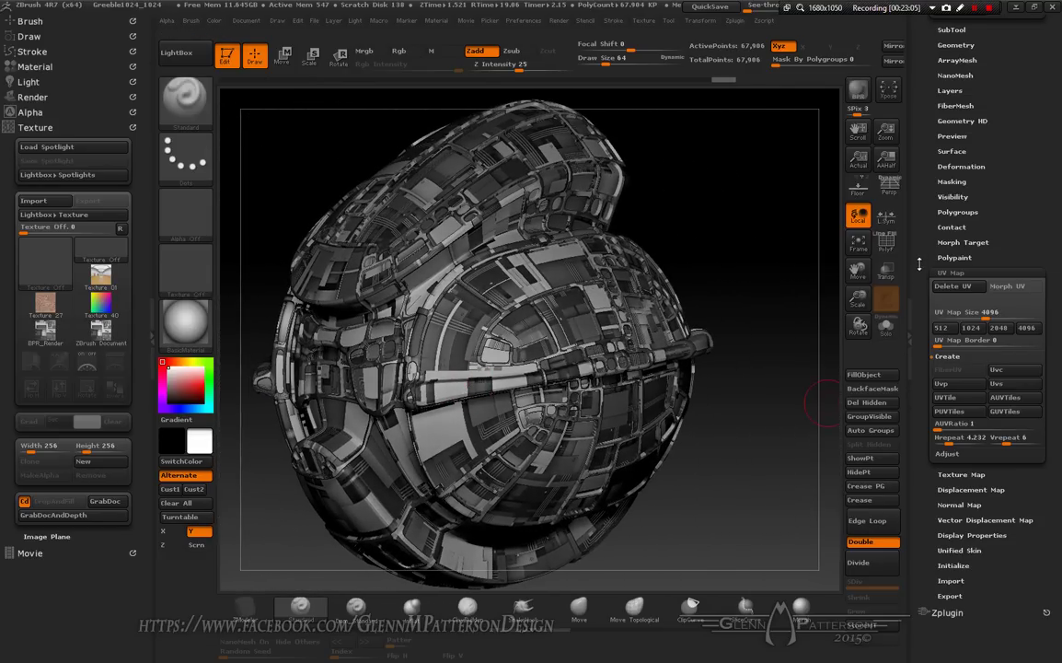
pyautogui.click(857, 246)
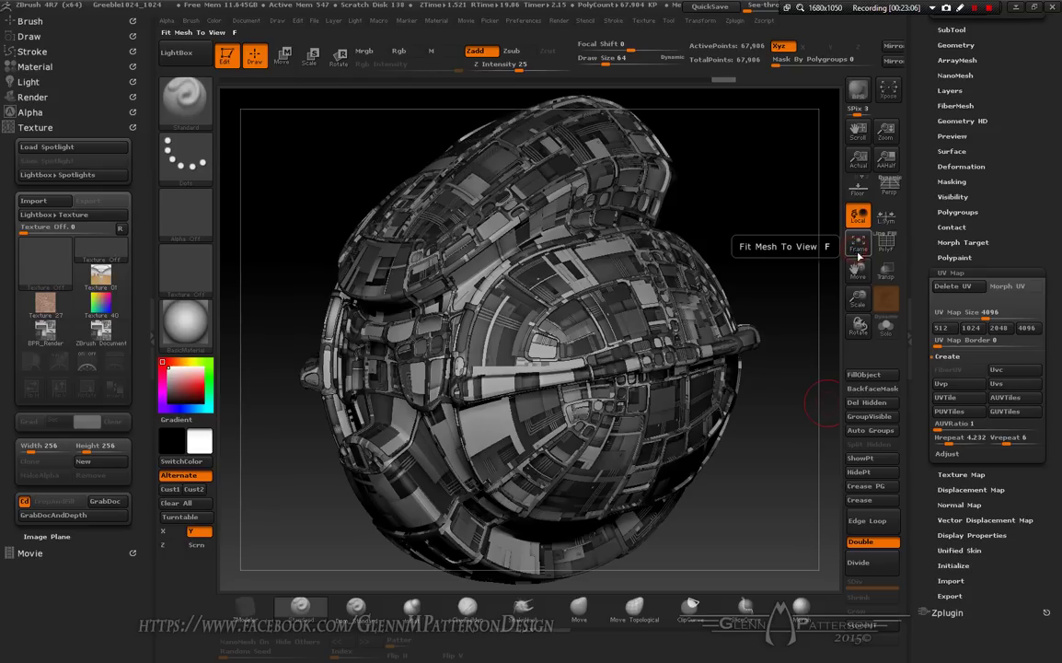
# - Import BPR_Depth.tif from the DEMO GREEBLE folder as the TechBall's displacement map
pyautogui.click(971, 489)
pyautogui.click(959, 343)
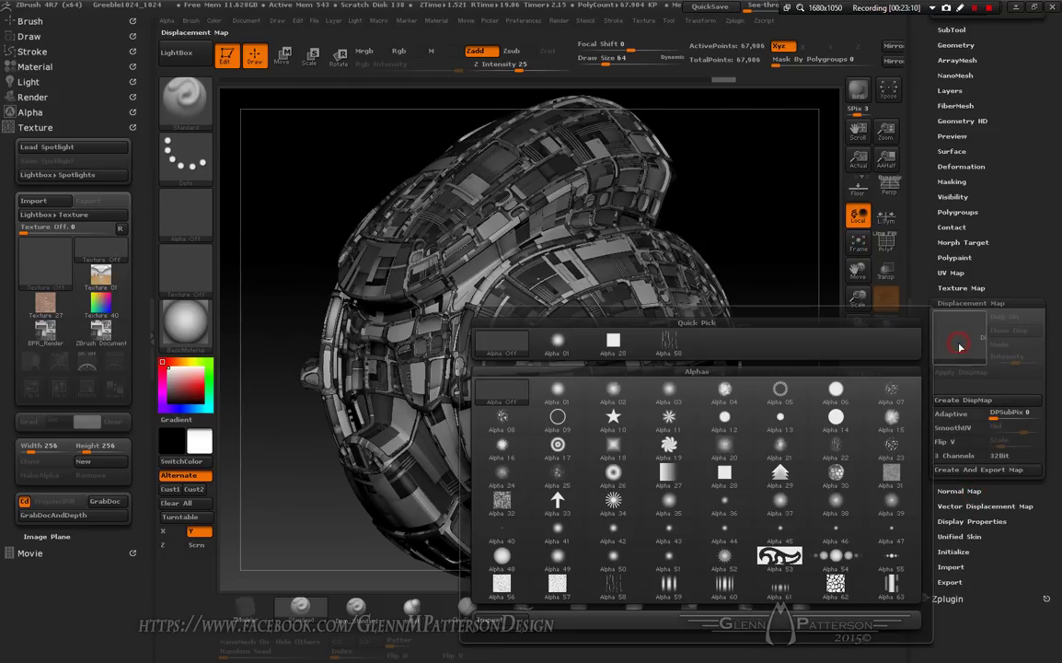
pyautogui.click(504, 623)
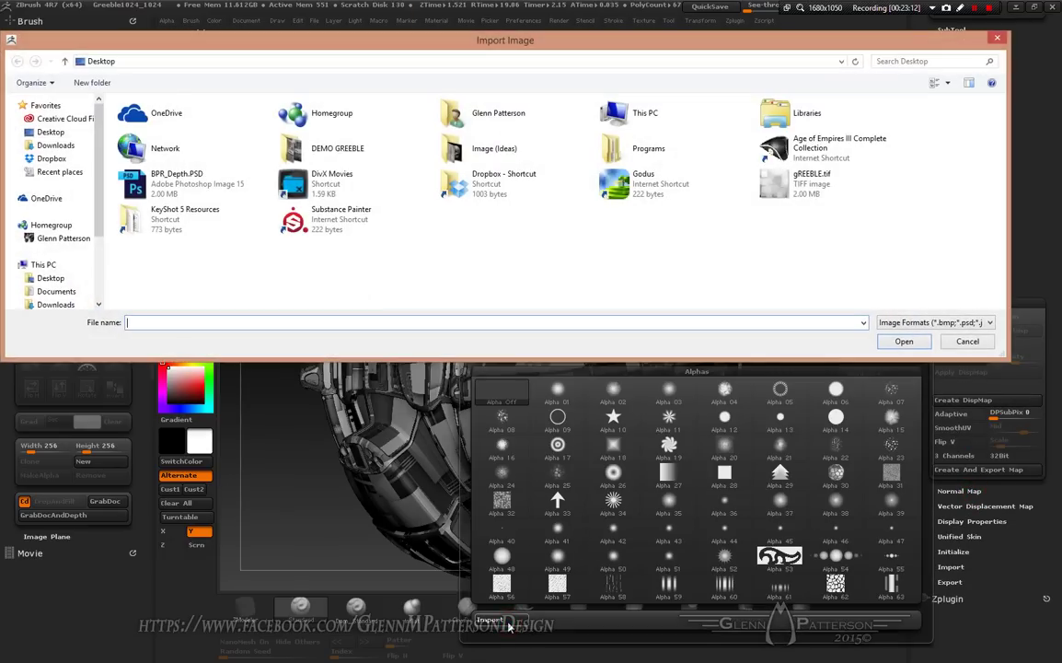
pyautogui.click(50, 172)
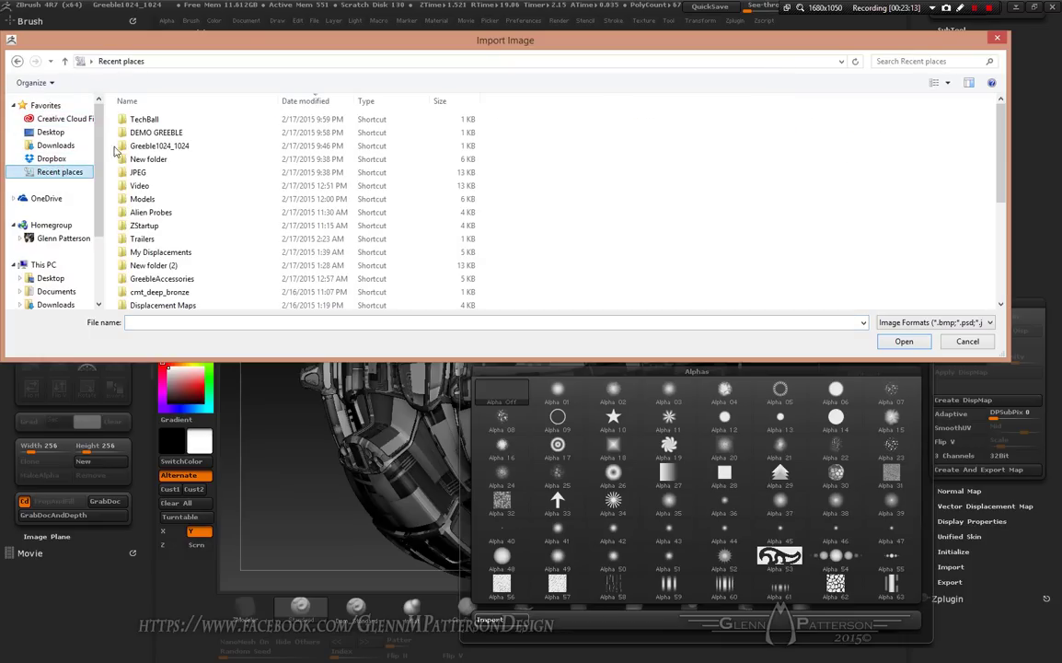
pyautogui.doubleClick(128, 137)
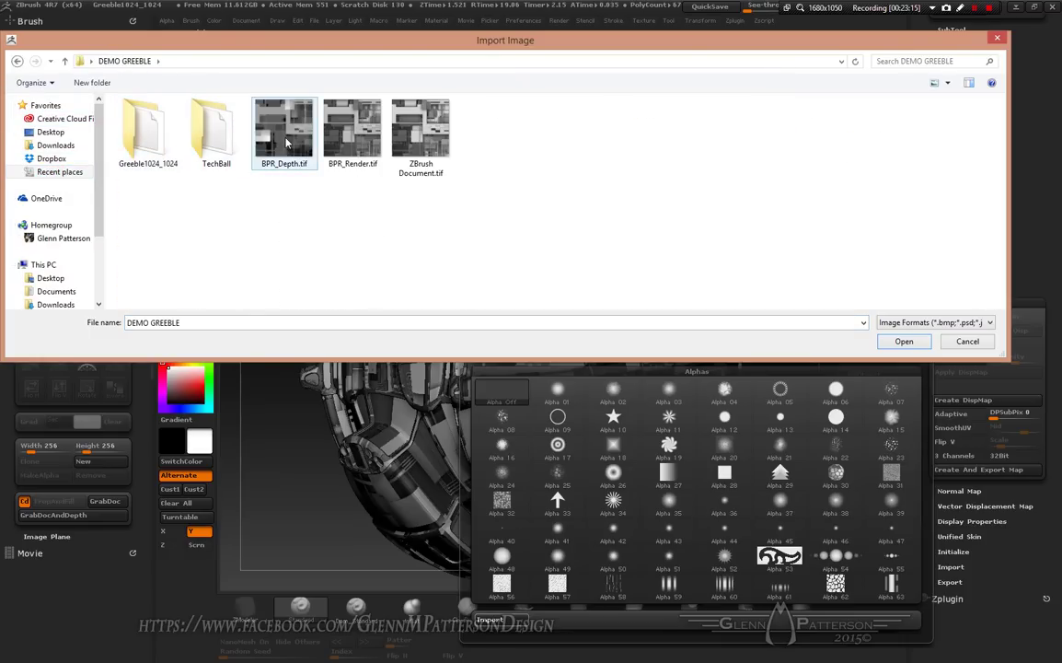
pyautogui.click(291, 149)
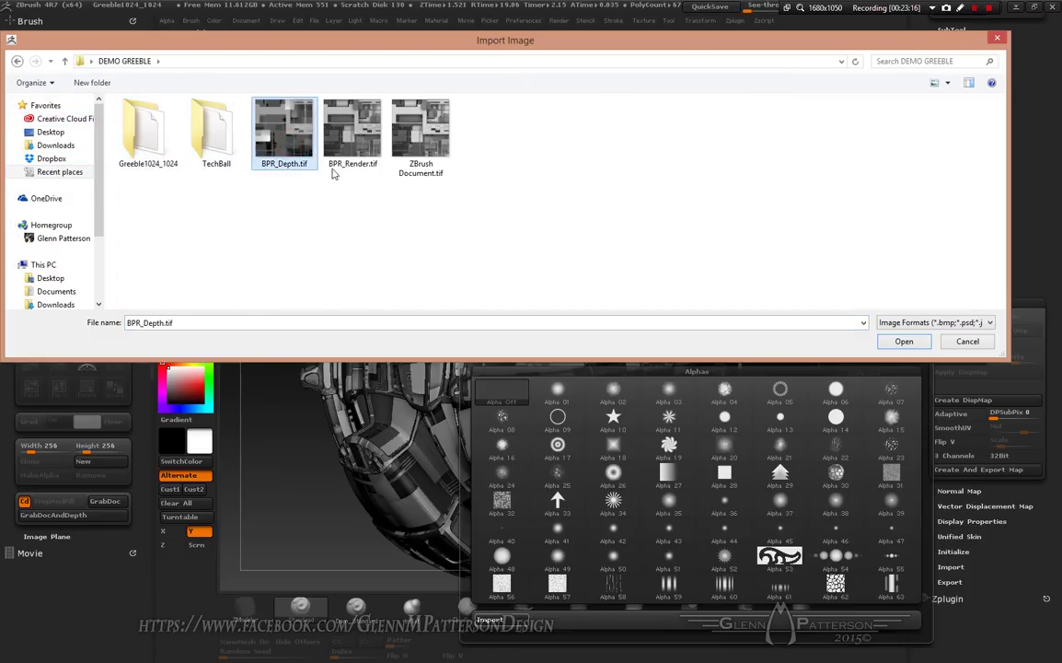
pyautogui.click(903, 342)
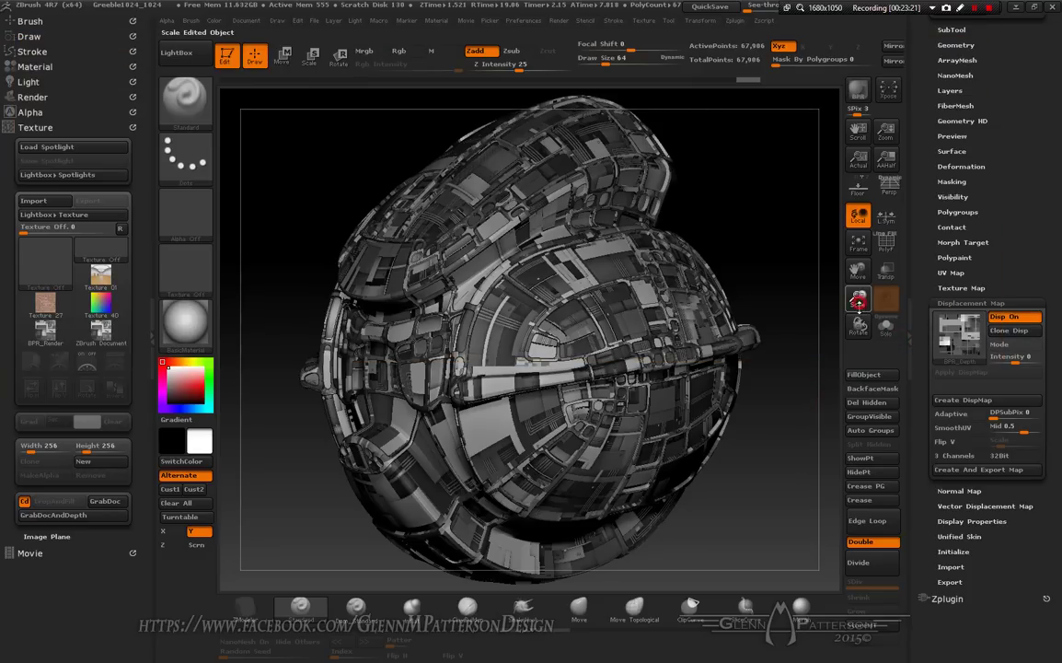
# - Set the displacement map intensity to about 0.05 and inspect the relief on the TechBall's panels up close
pyautogui.moveTo(857, 301); pyautogui.dragTo(778, 346)
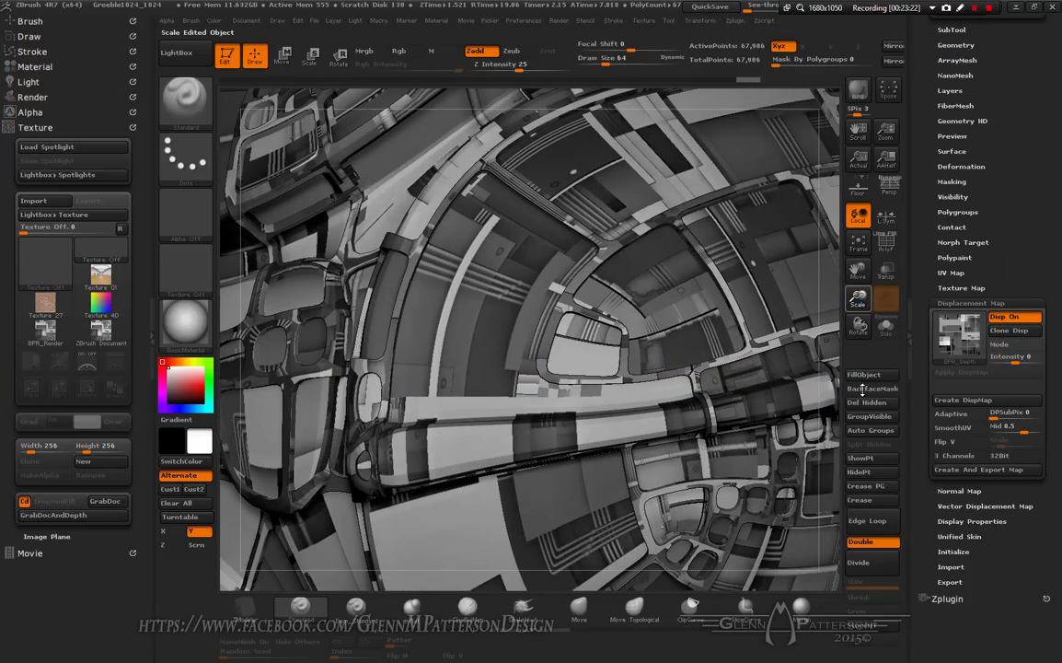
pyautogui.click(1016, 357)
pyautogui.write('0.00003')
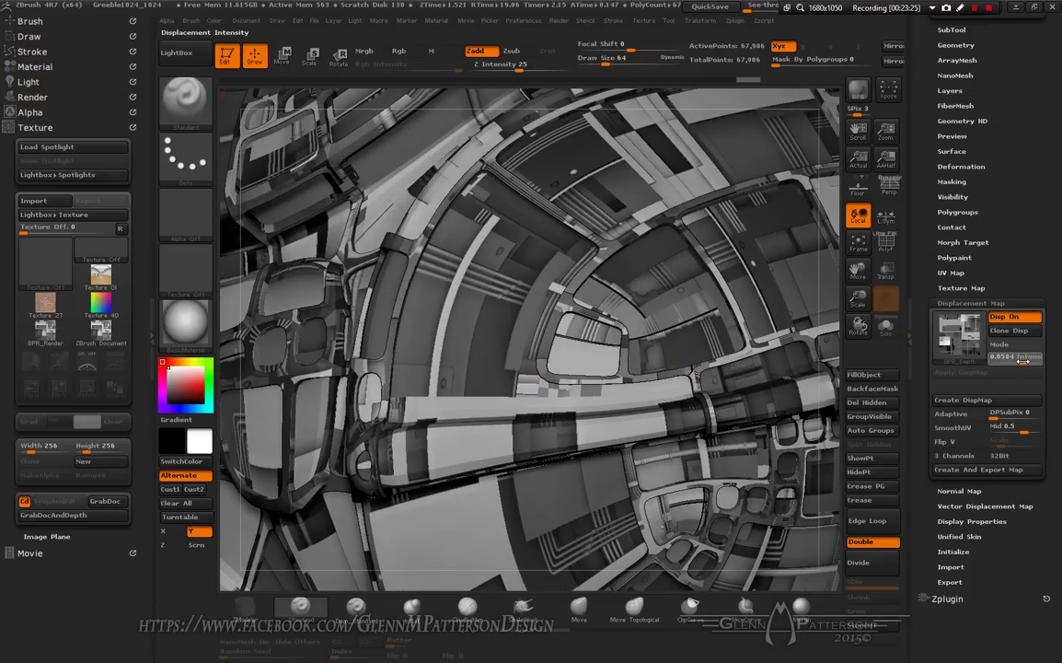
pyautogui.press('Return')
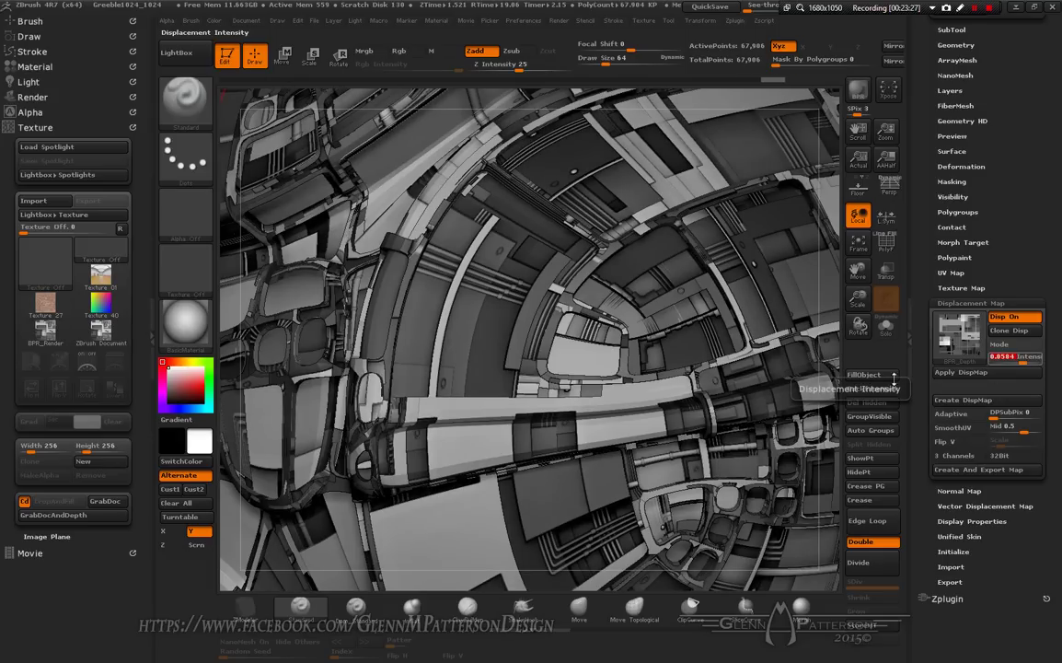
pyautogui.moveTo(667, 402)
pyautogui.mouseDown(button='right')
pyautogui.moveTo(634, 366)
pyautogui.moveTo(686, 378)
pyautogui.moveTo(637, 382)
pyautogui.moveTo(673, 417)
pyautogui.moveTo(657, 418)
pyautogui.mouseUp(button='right')
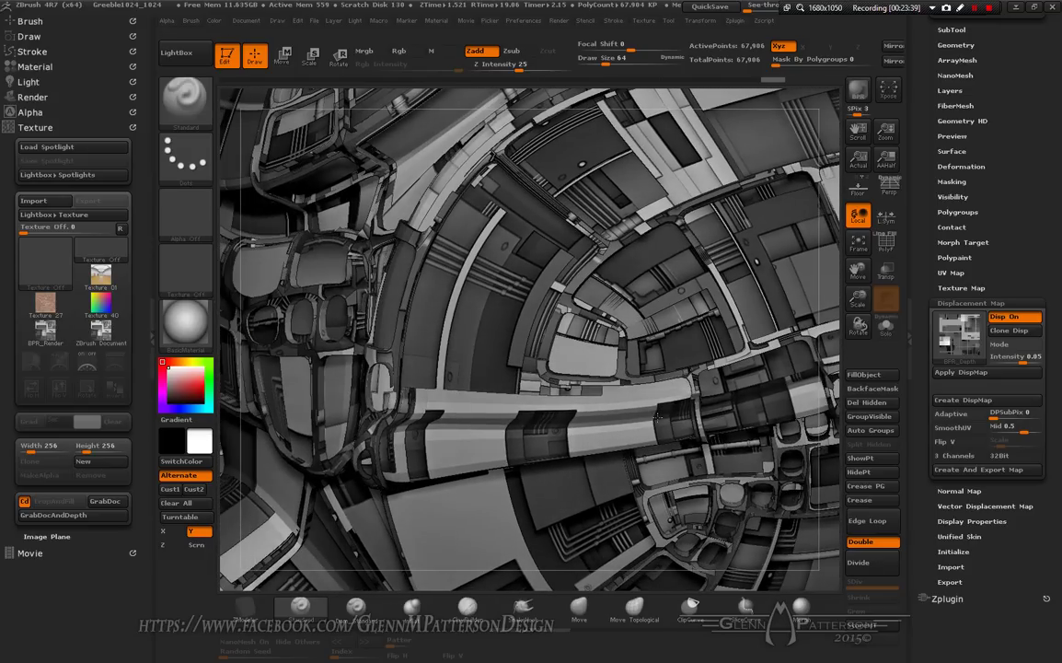
pyautogui.moveTo(858, 299); pyautogui.dragTo(858, 365)
pyautogui.moveTo(640, 311)
pyautogui.mouseDown(button='right')
pyautogui.moveTo(644, 280)
pyautogui.moveTo(650, 292)
pyautogui.mouseUp(button='right')
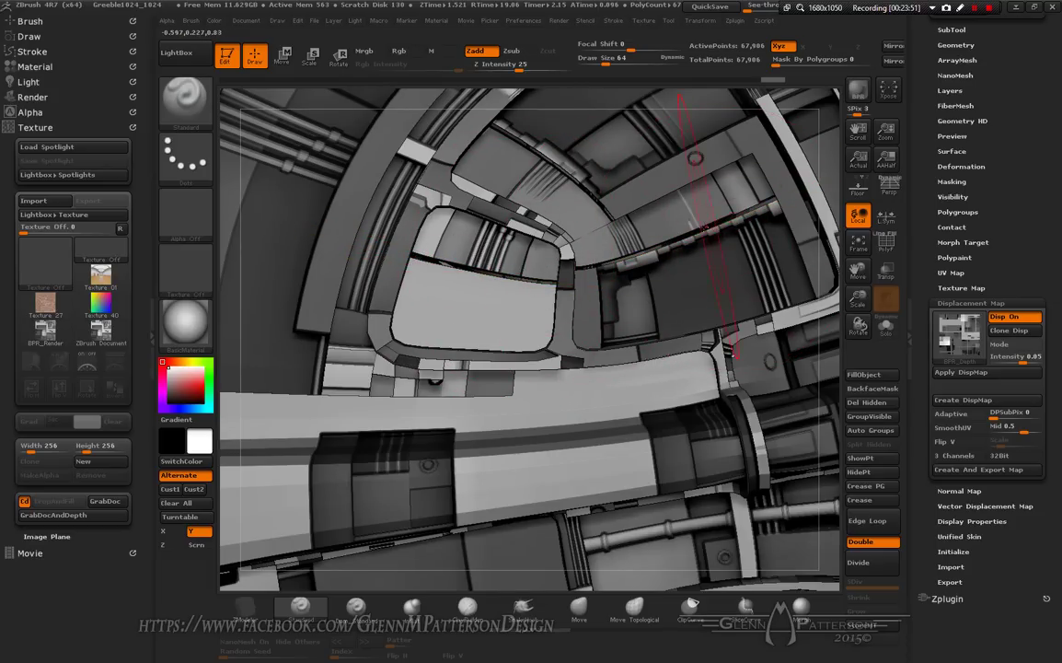
pyautogui.moveTo(676, 268); pyautogui.dragTo(678, 272, button='right')
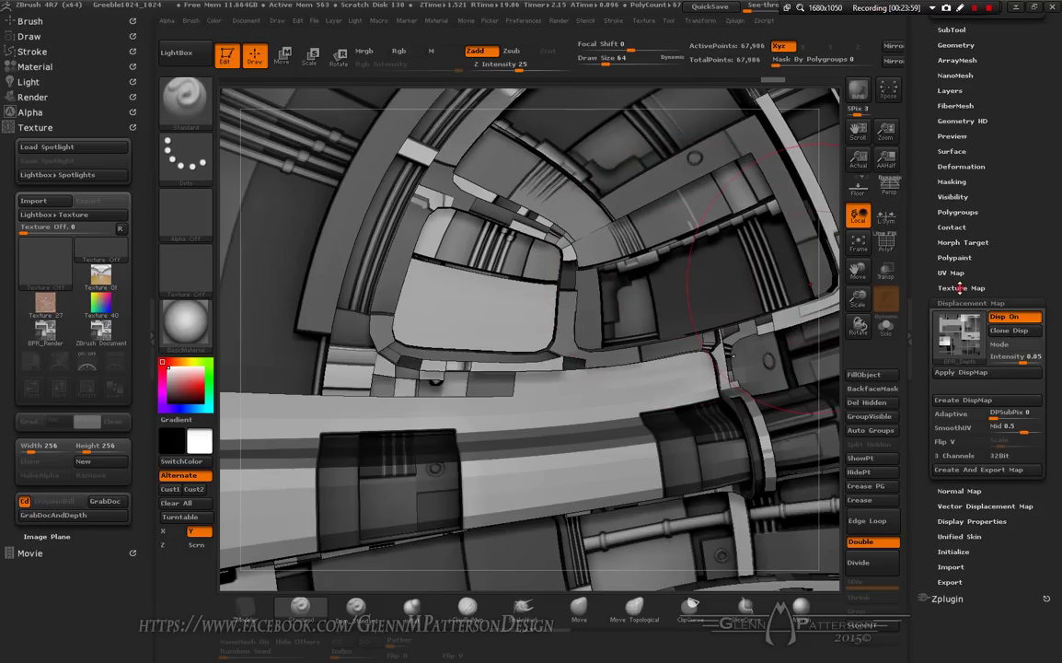
# - Assign the ZBrush Document texture as the TechBall's texture map and check it on the panels
pyautogui.click(960, 287)
pyautogui.click(957, 321)
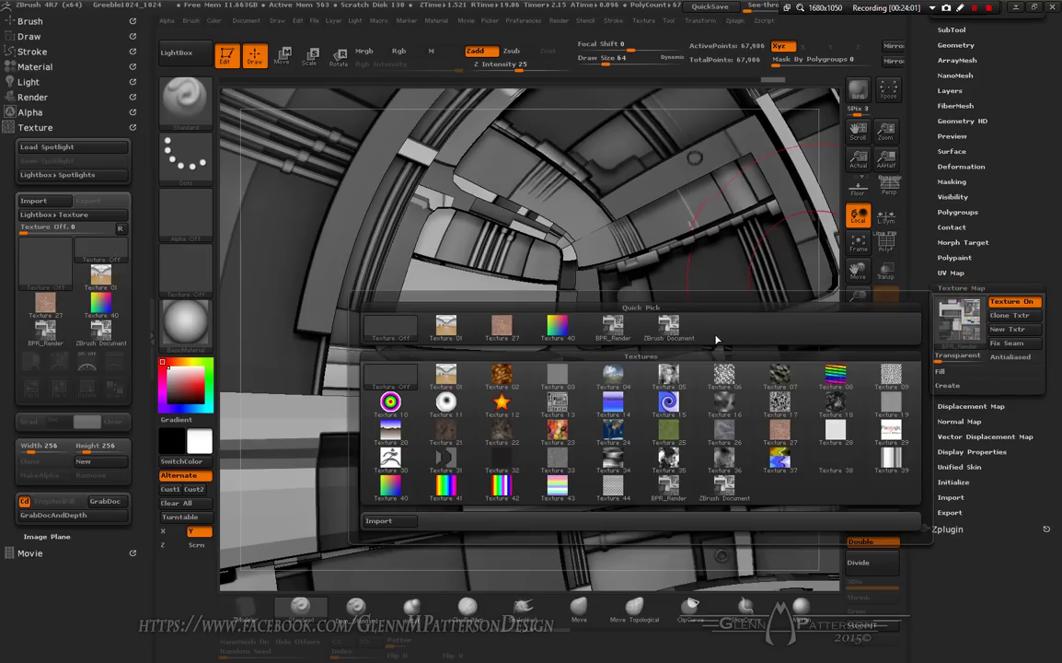
pyautogui.click(671, 330)
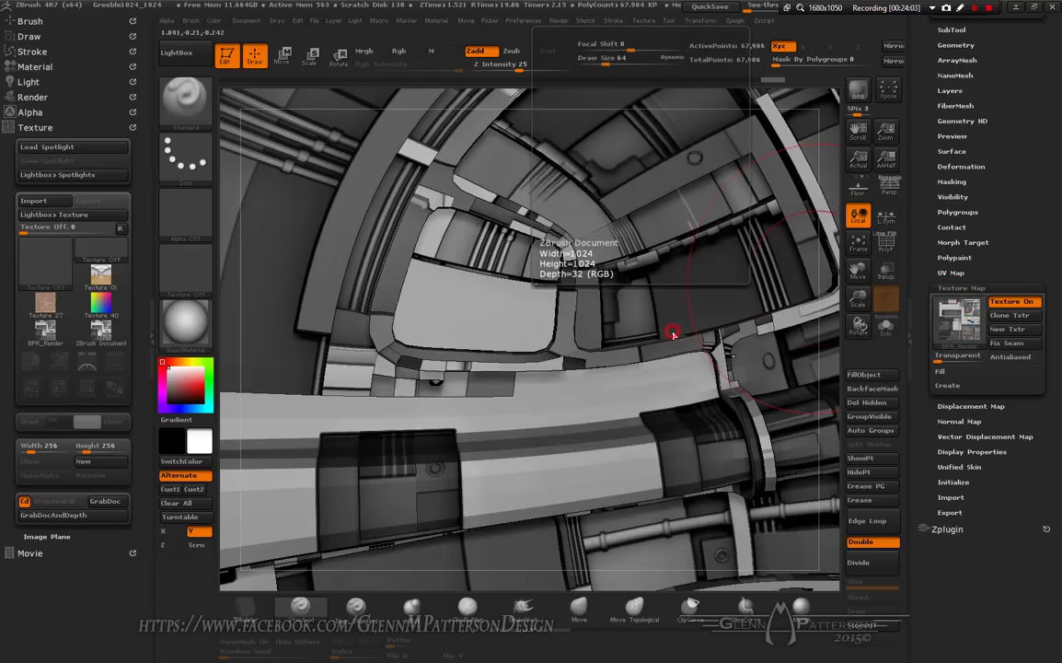
pyautogui.moveTo(673, 333); pyautogui.dragTo(607, 278)
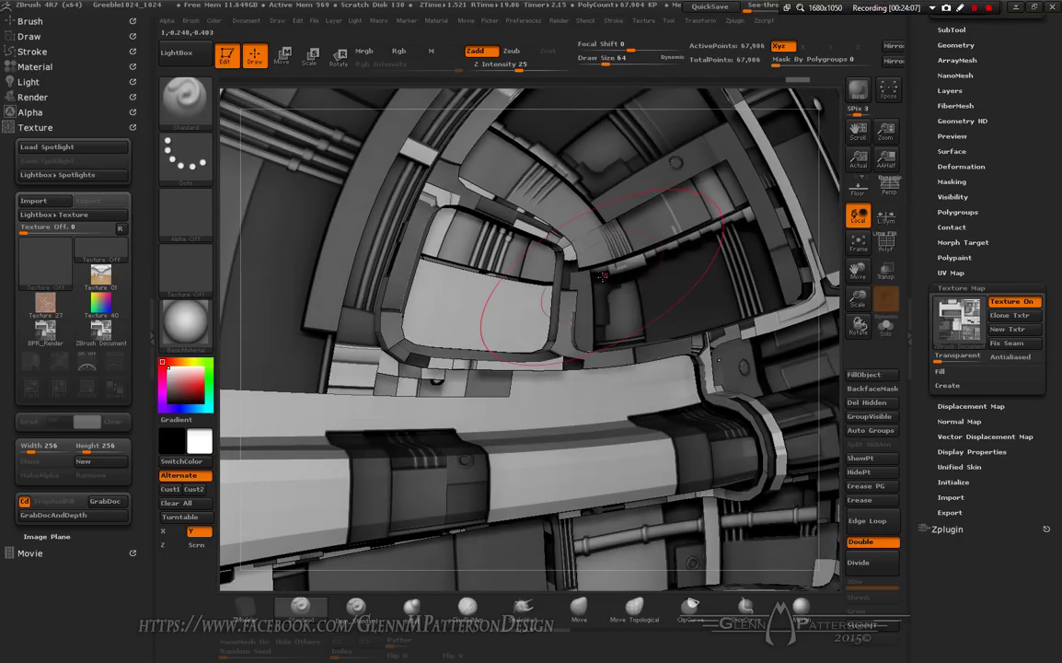
pyautogui.click(881, 296)
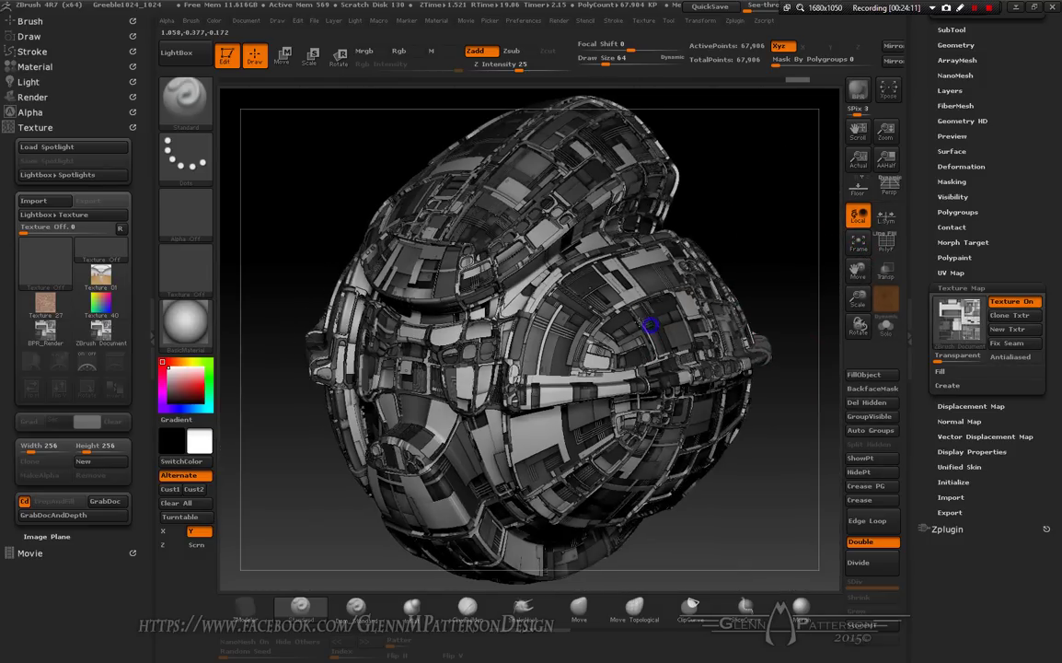
# - Fit the TechBall to the view and render it with BPR
pyautogui.moveTo(650, 325); pyautogui.dragTo(829, 244)
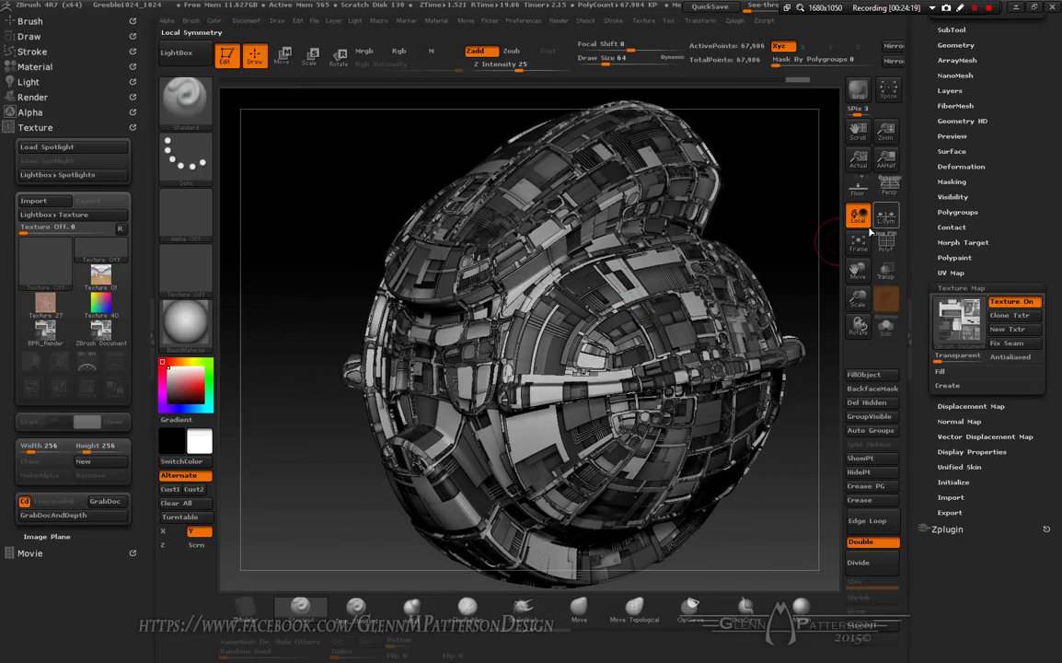
pyautogui.click(861, 248)
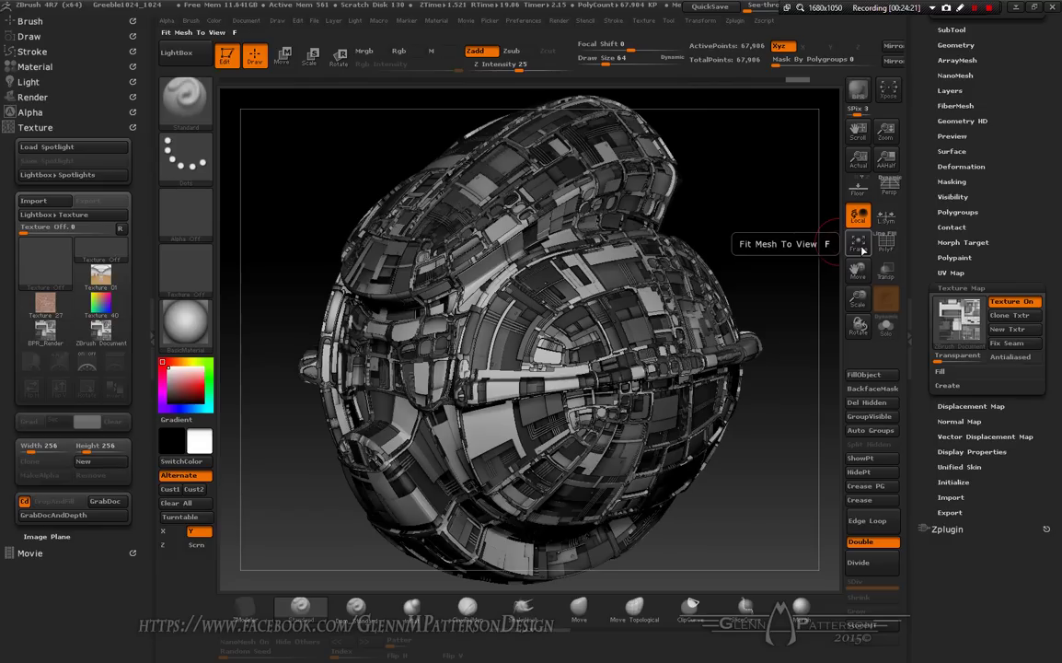
pyautogui.click(858, 95)
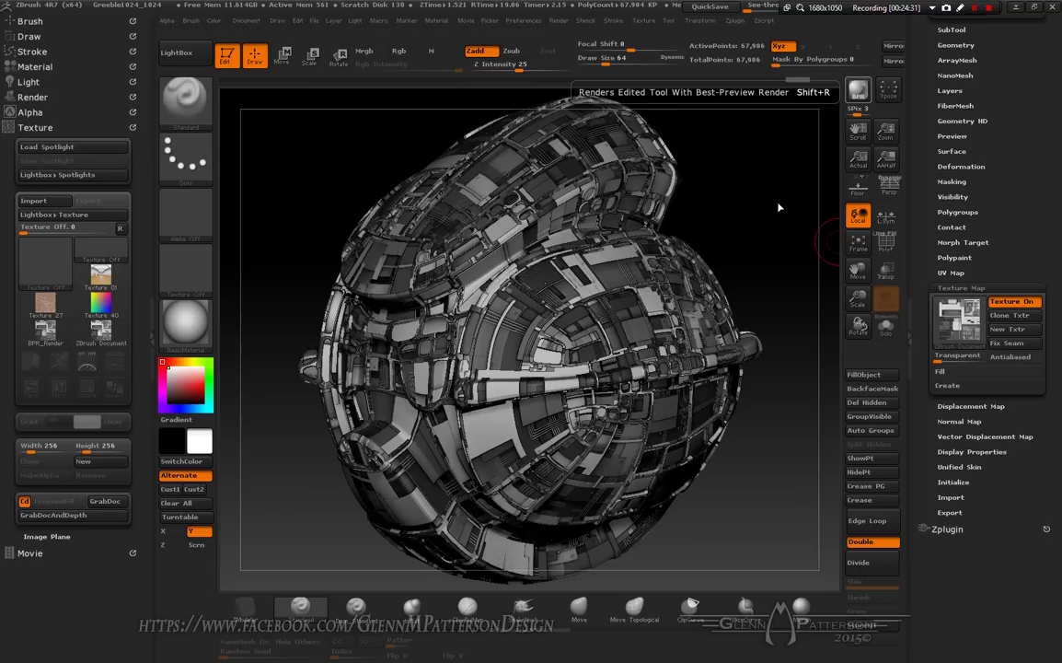
pyautogui.click(778, 202)
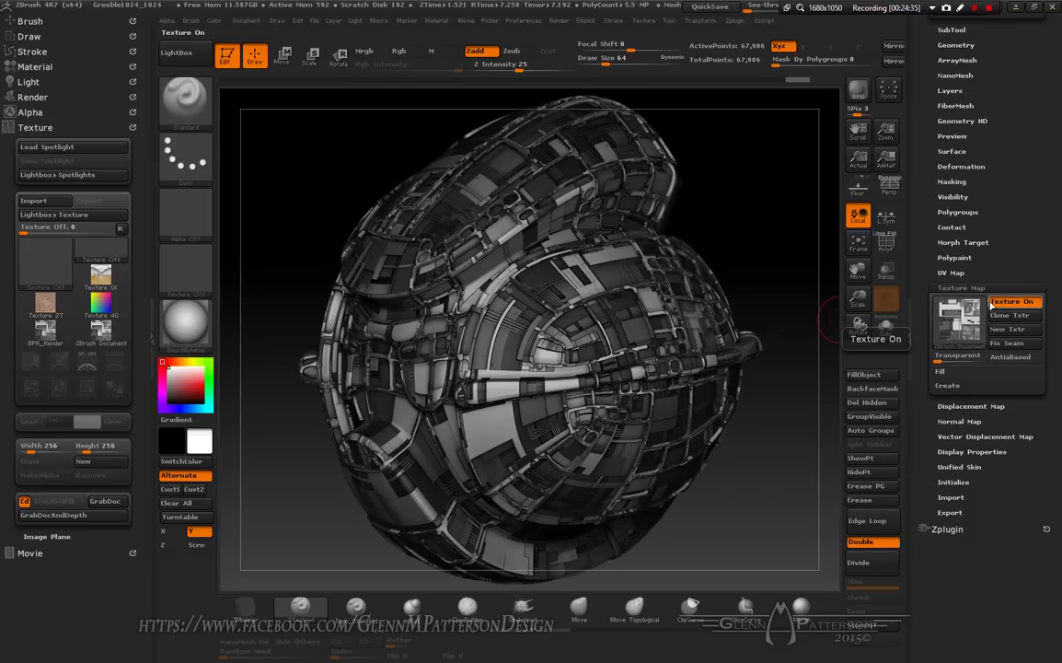
# - Switch off the displacement map and toggle the texture map off and on to compare against the bare mesh
pyautogui.click(971, 405)
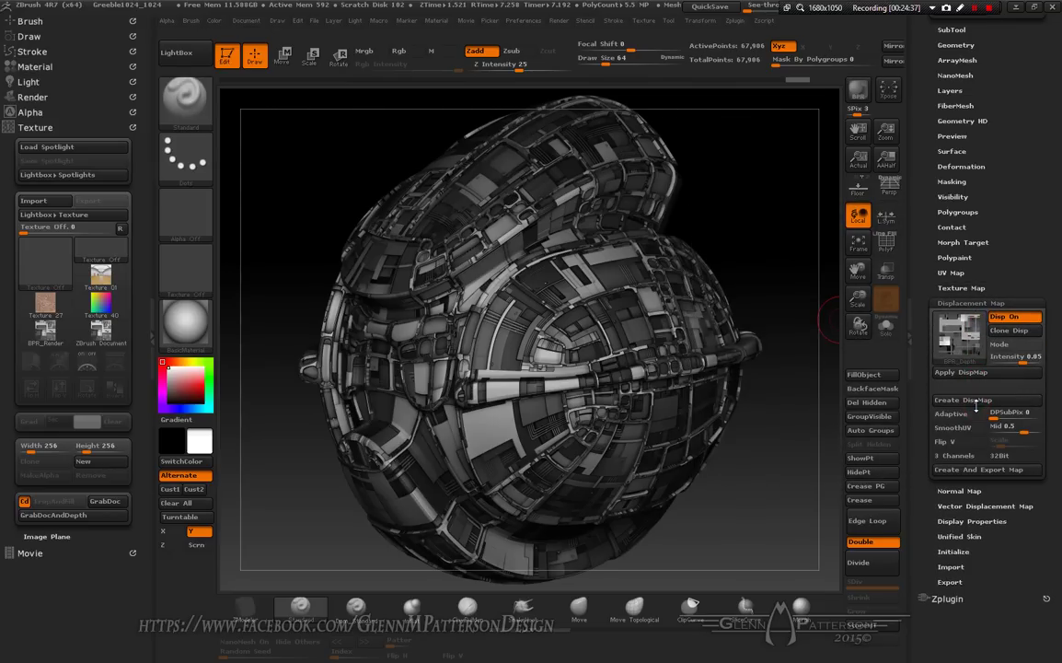
pyautogui.click(1003, 315)
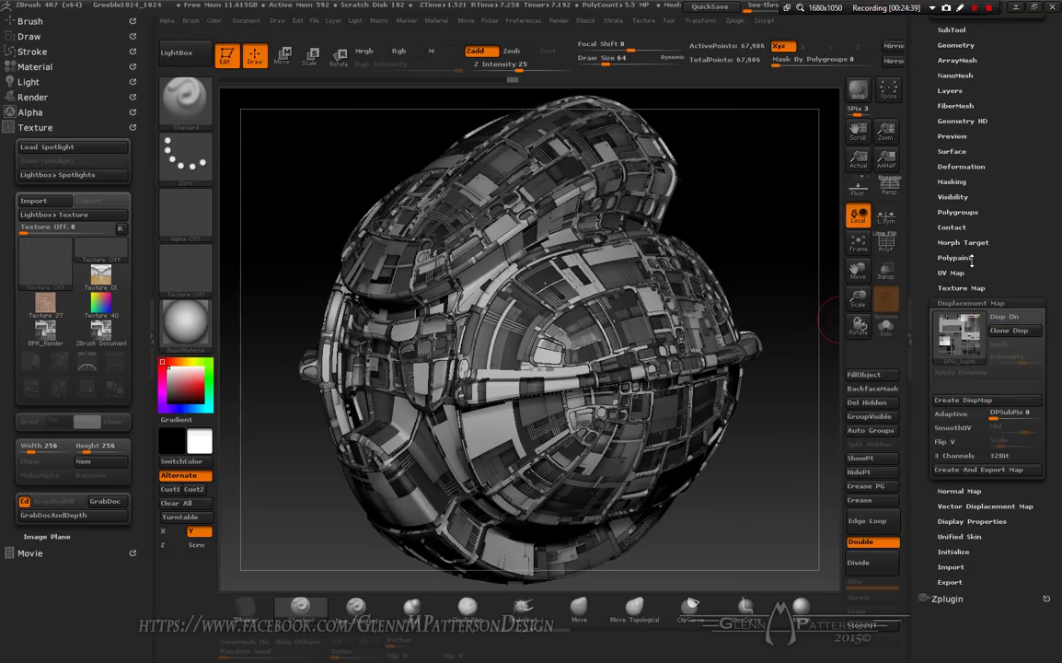
pyautogui.click(958, 287)
pyautogui.click(1006, 304)
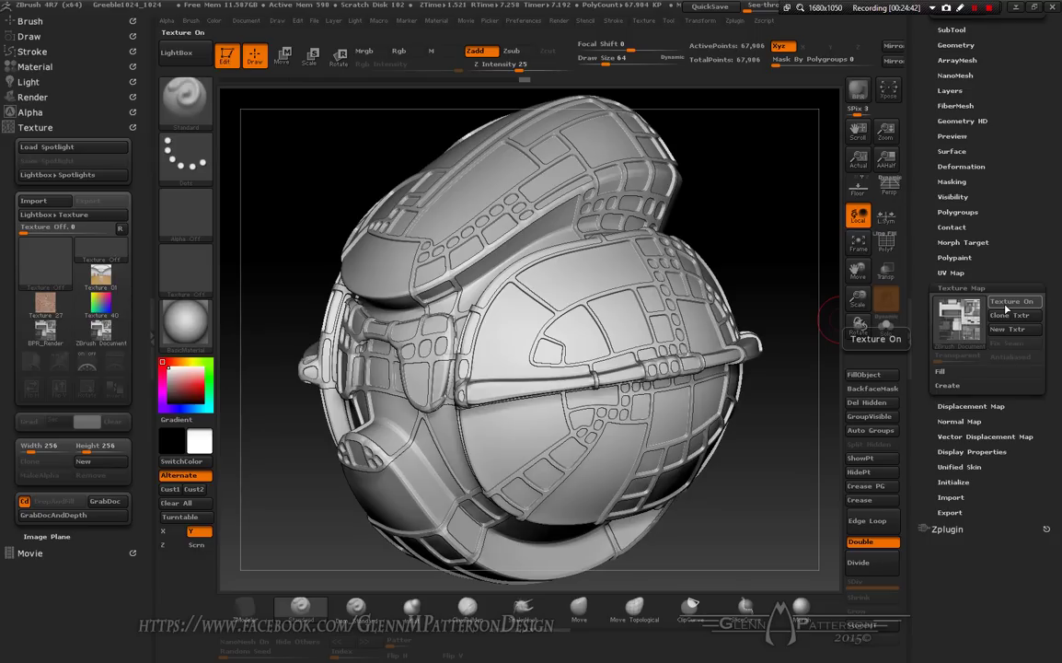
pyautogui.click(1007, 306)
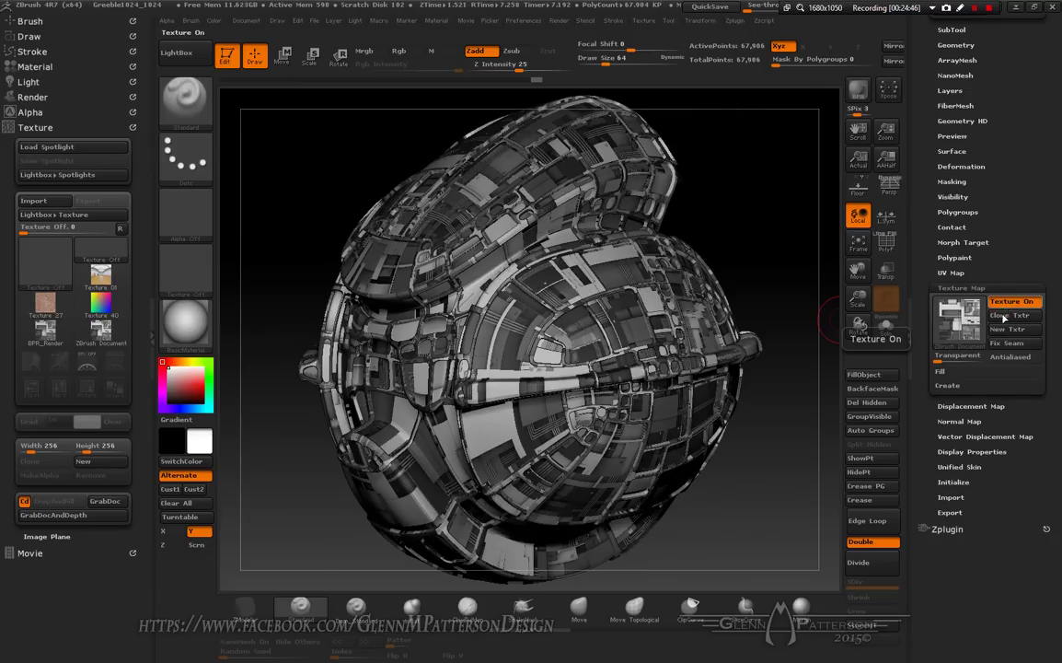
# - Enable antialiasing for the texture map and examine the panels up close
pyautogui.click(1003, 359)
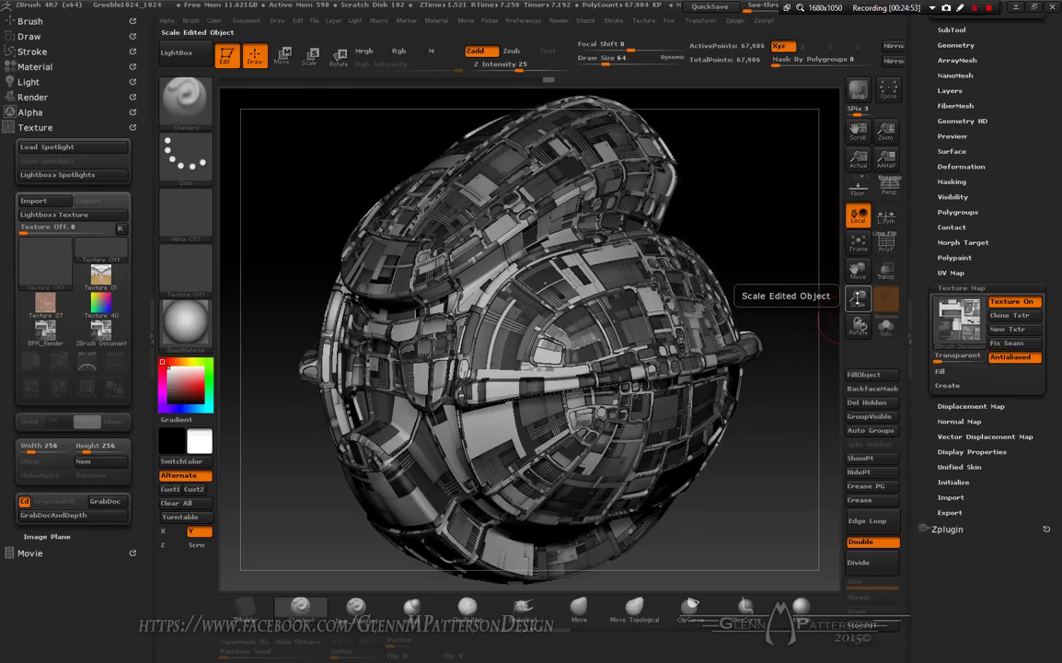
pyautogui.moveTo(858, 302); pyautogui.dragTo(848, 356)
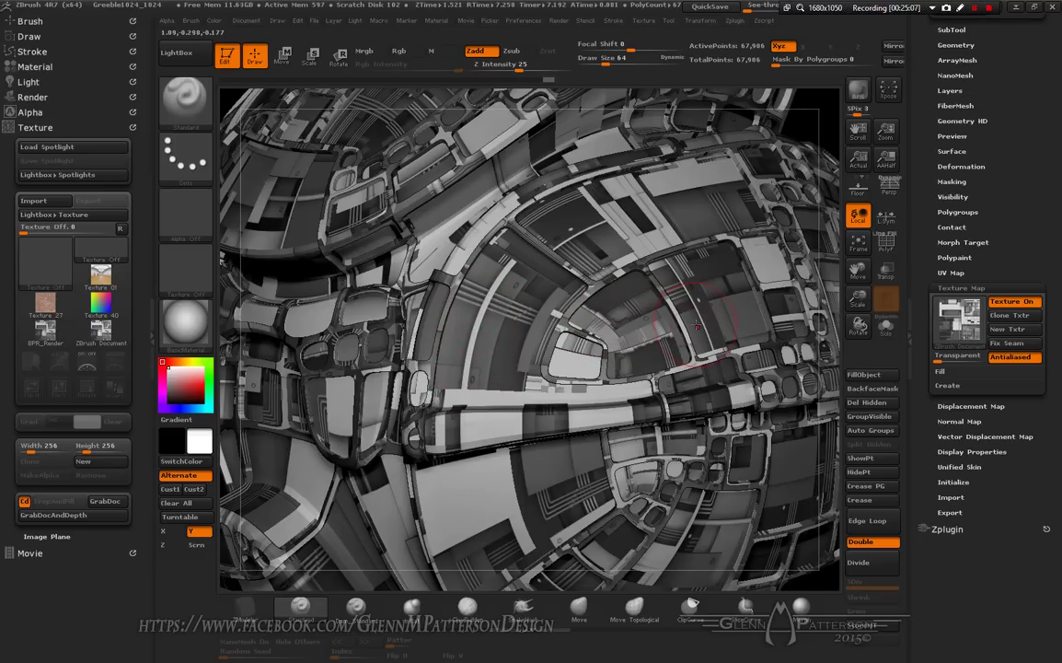
pyautogui.moveTo(697, 327)
pyautogui.mouseDown()
pyautogui.moveTo(700, 380)
pyautogui.moveTo(654, 508)
pyautogui.moveTo(707, 318)
pyautogui.mouseUp()
# - Turn the displacement map back on and render a close-up of the panels with BPR
pyautogui.click(976, 405)
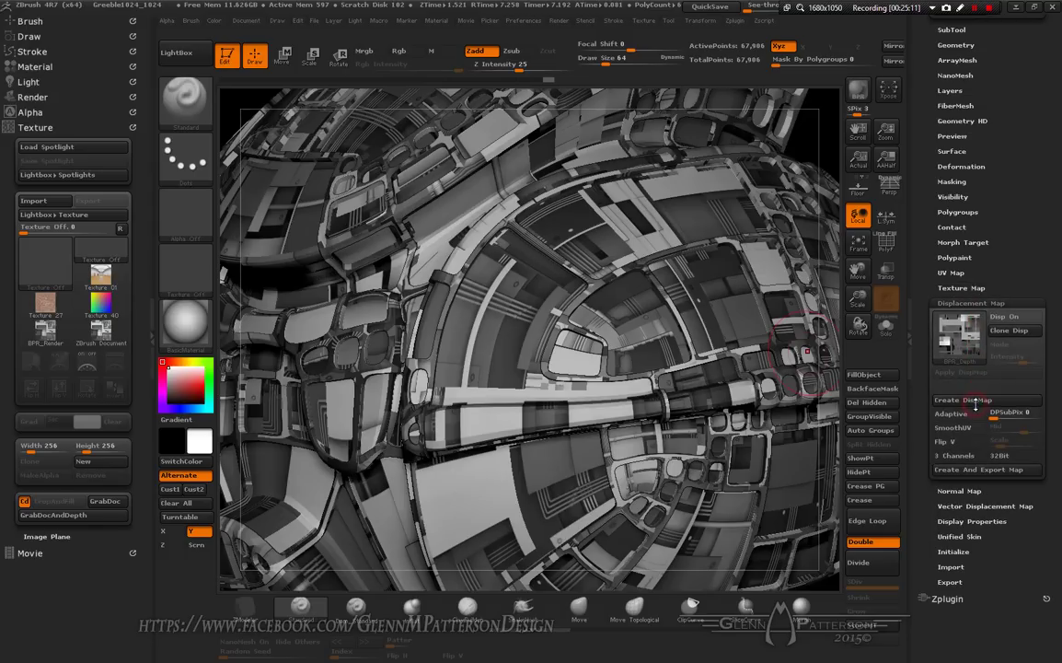
pyautogui.click(1014, 317)
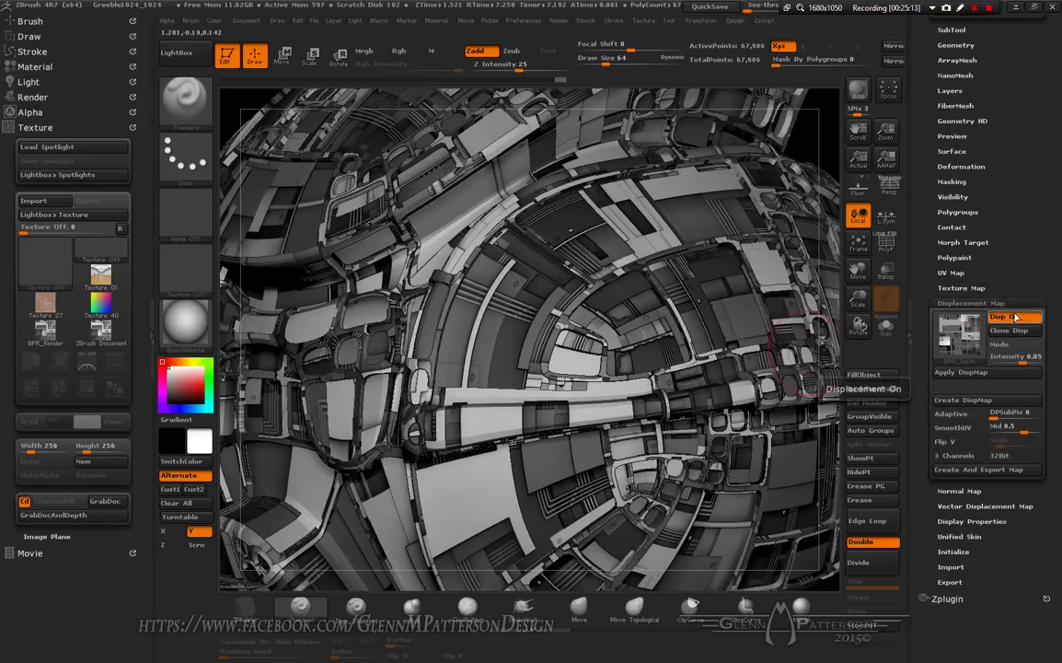
pyautogui.moveTo(857, 300); pyautogui.dragTo(861, 355)
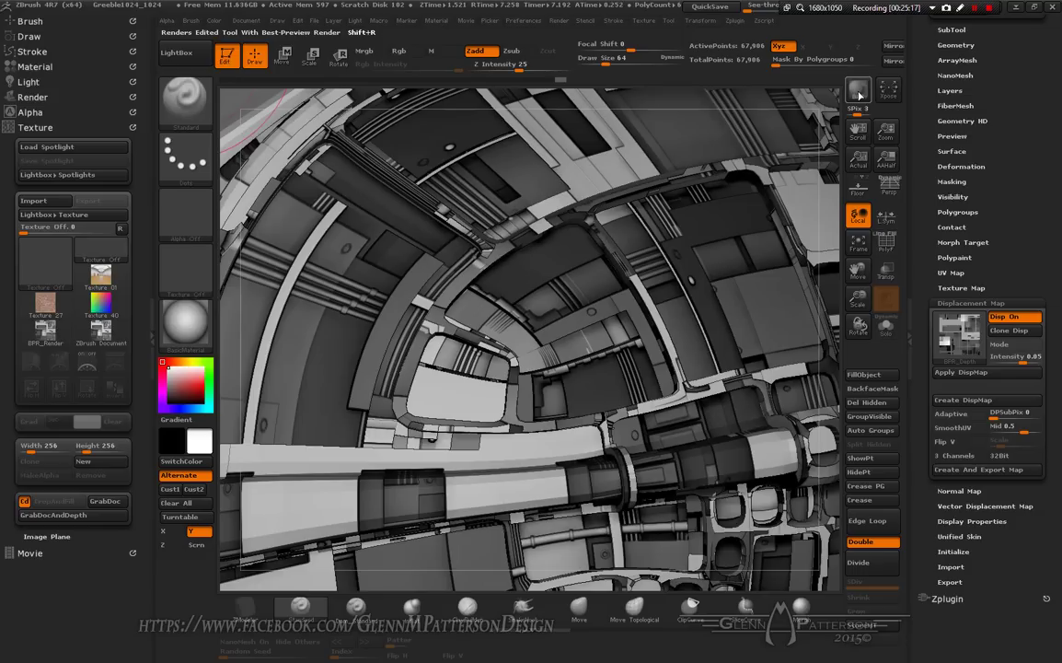
pyautogui.click(858, 91)
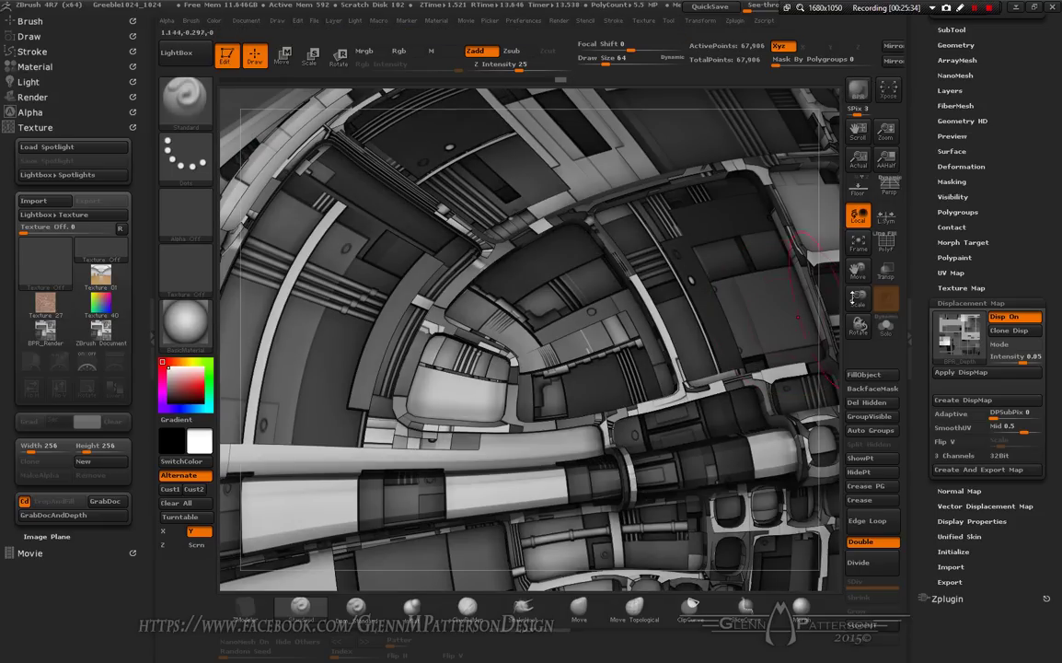
# - Try the displacement Mode option, inspect the relief around the TechBall's side and render it with BPR
pyautogui.click(1011, 351)
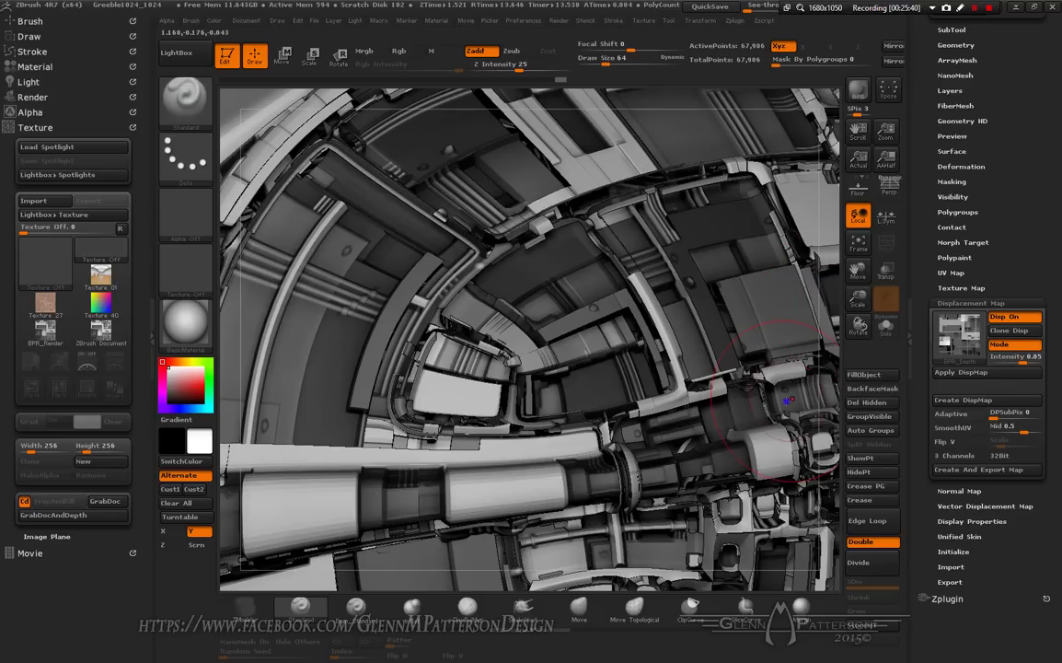
pyautogui.moveTo(771, 392); pyautogui.dragTo(750, 380)
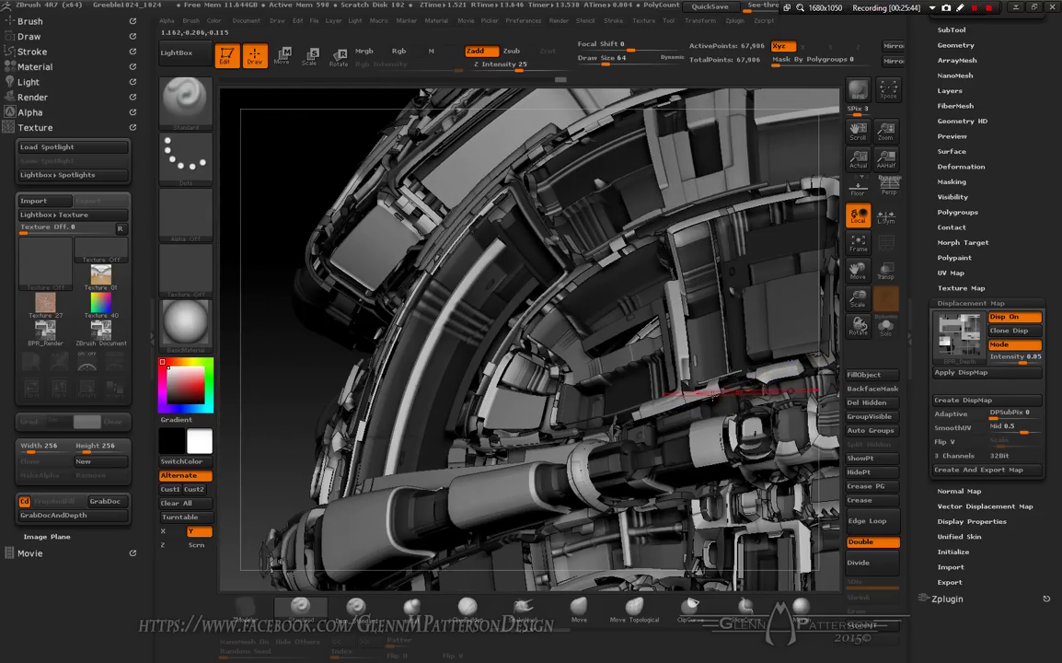
pyautogui.moveTo(644, 364); pyautogui.dragTo(635, 263)
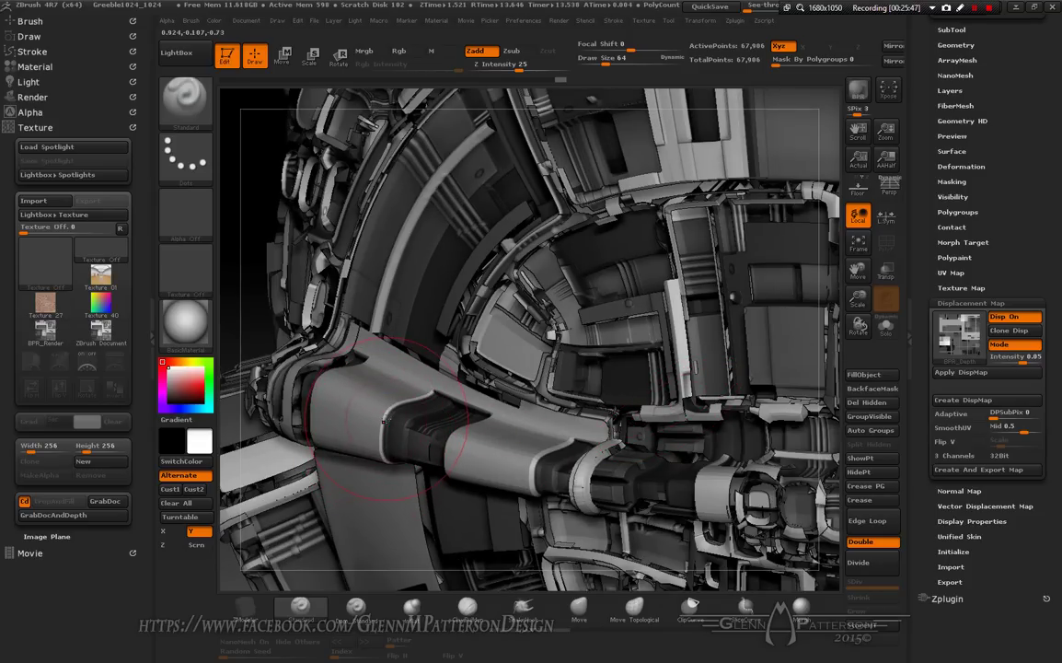
pyautogui.moveTo(524, 331)
pyautogui.mouseDown()
pyautogui.moveTo(615, 357)
pyautogui.moveTo(711, 322)
pyautogui.moveTo(663, 313)
pyautogui.moveTo(562, 324)
pyautogui.moveTo(557, 355)
pyautogui.mouseUp()
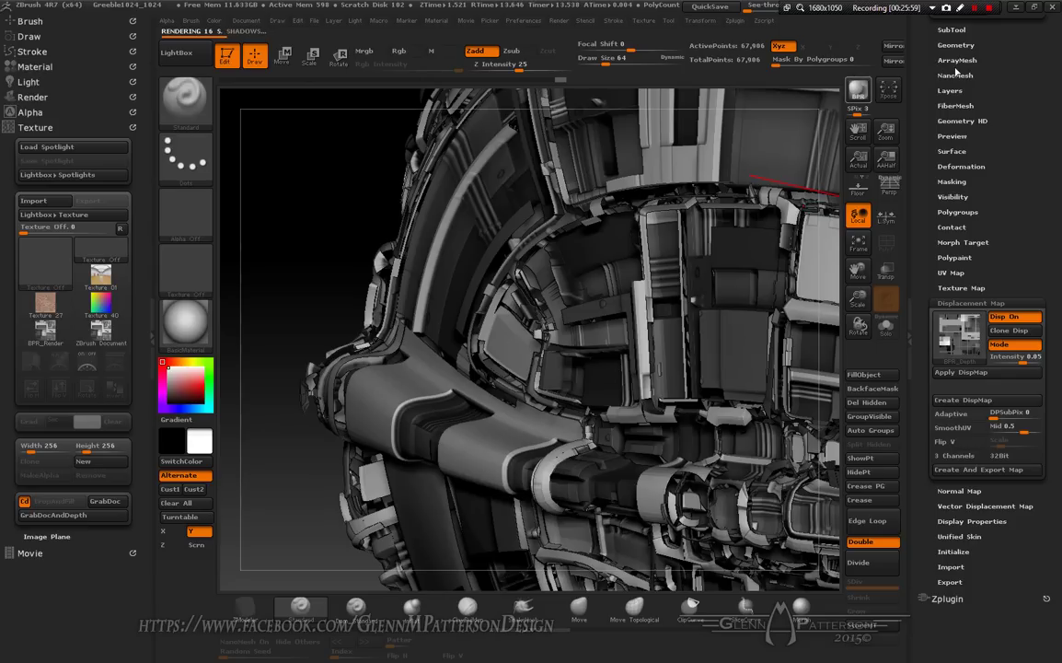
pyautogui.click(976, 11)
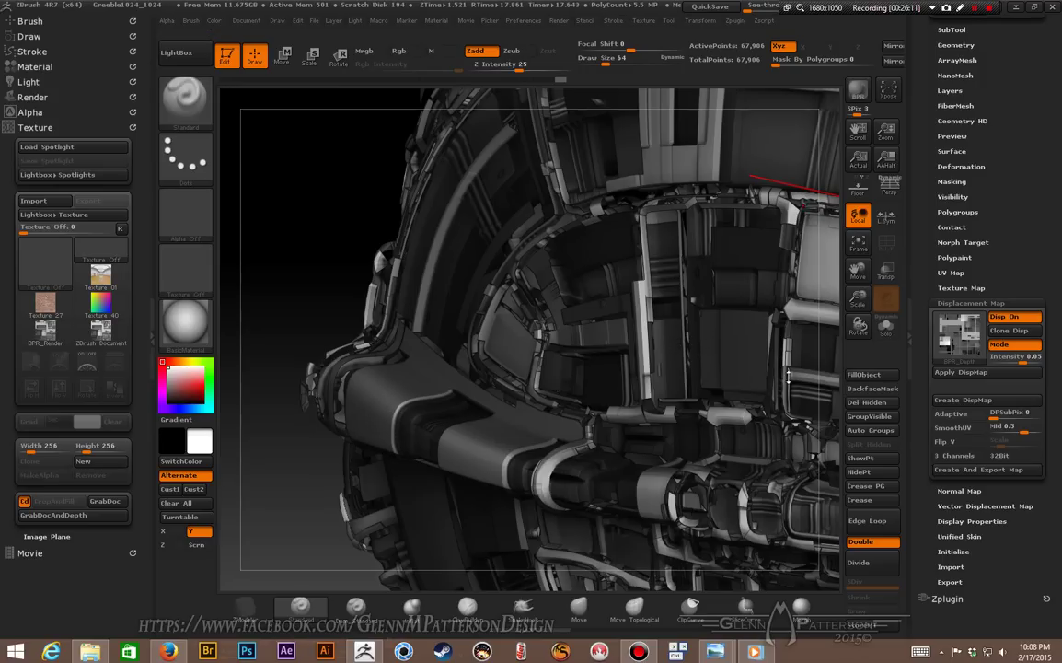
# - Turn off displacement Mode and inspect the whole TechBall from several sides, fitted to the view
pyautogui.click(1008, 344)
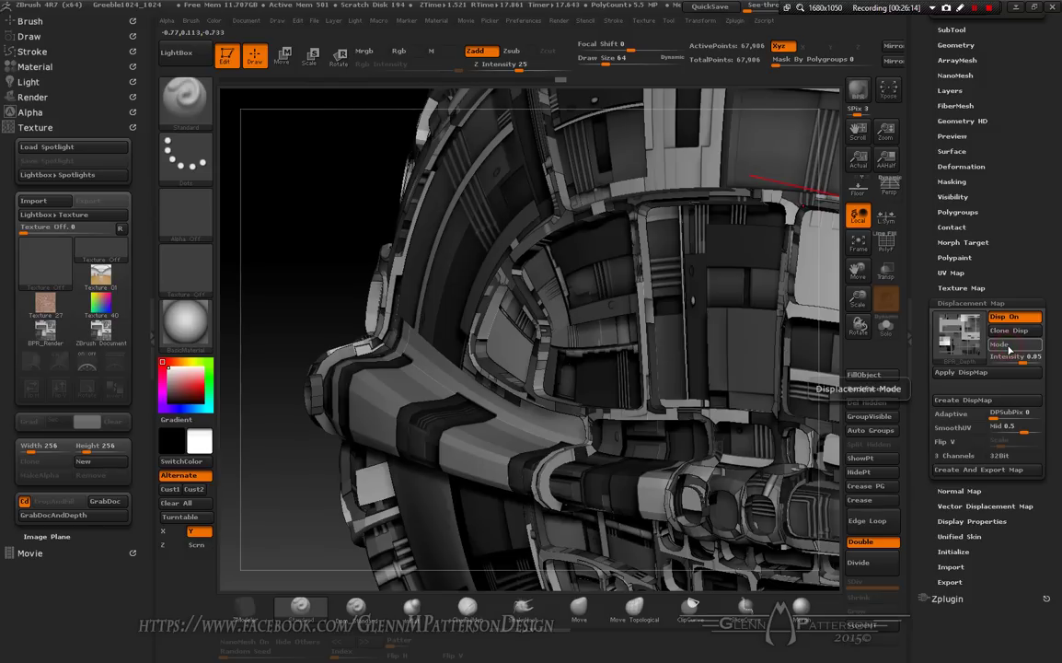
pyautogui.moveTo(548, 396); pyautogui.dragTo(654, 401, button='right')
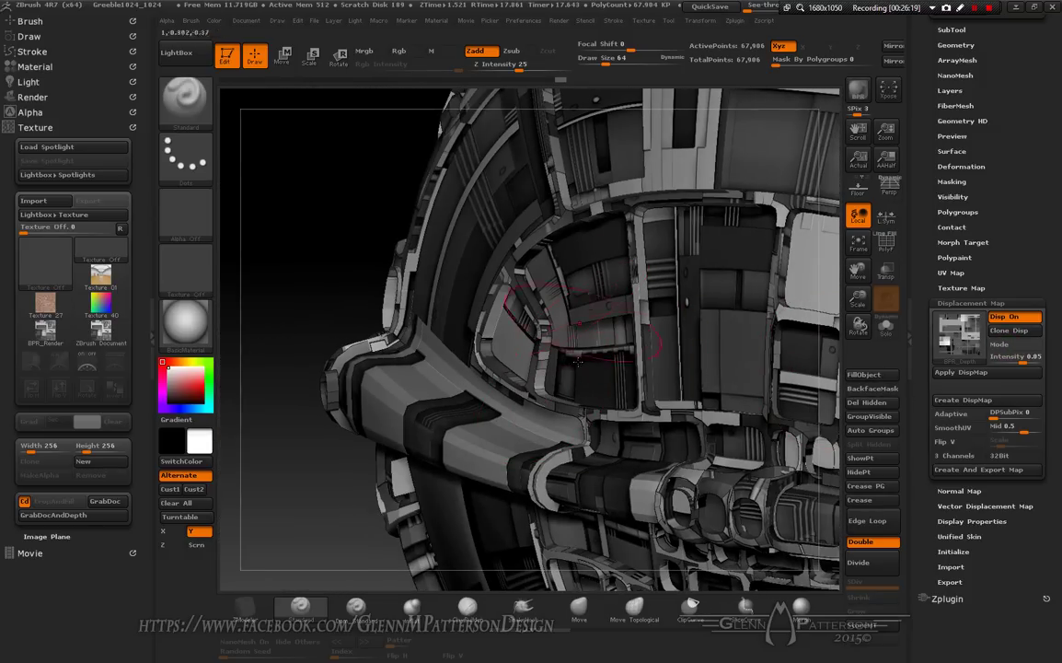
pyautogui.click(858, 245)
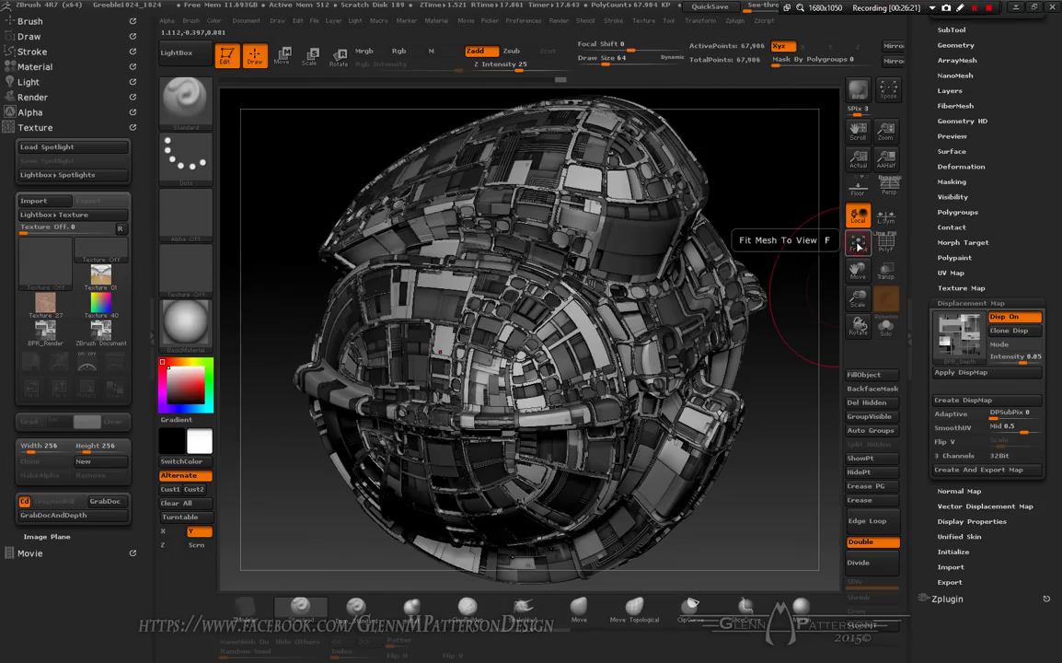
pyautogui.moveTo(714, 440); pyautogui.dragTo(744, 447, button='right')
pyautogui.moveTo(744, 447); pyautogui.dragTo(773, 440)
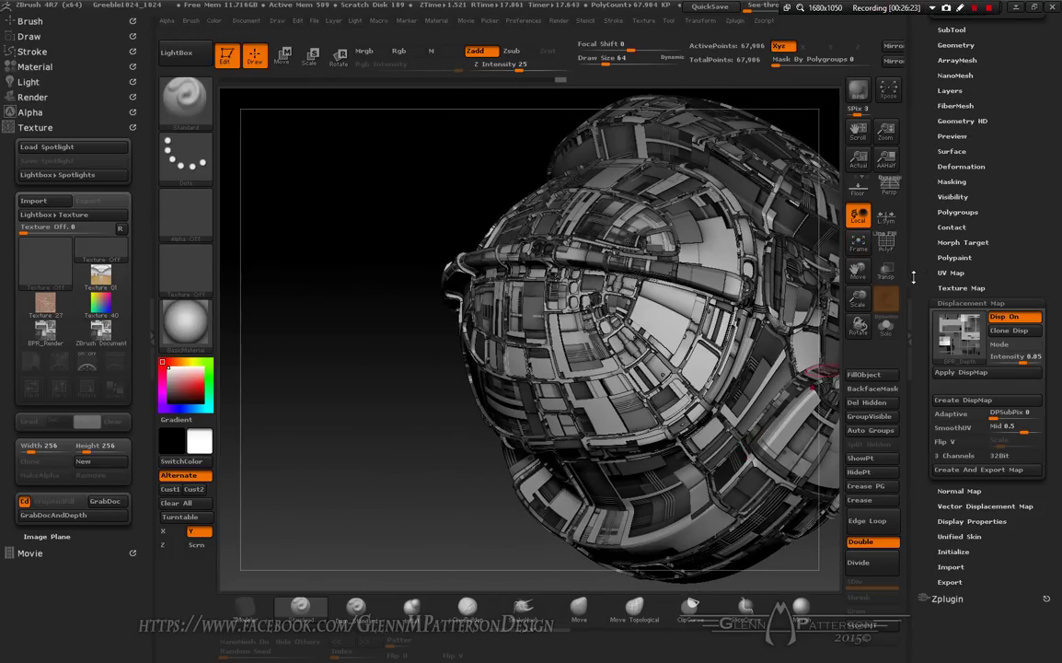
pyautogui.click(859, 246)
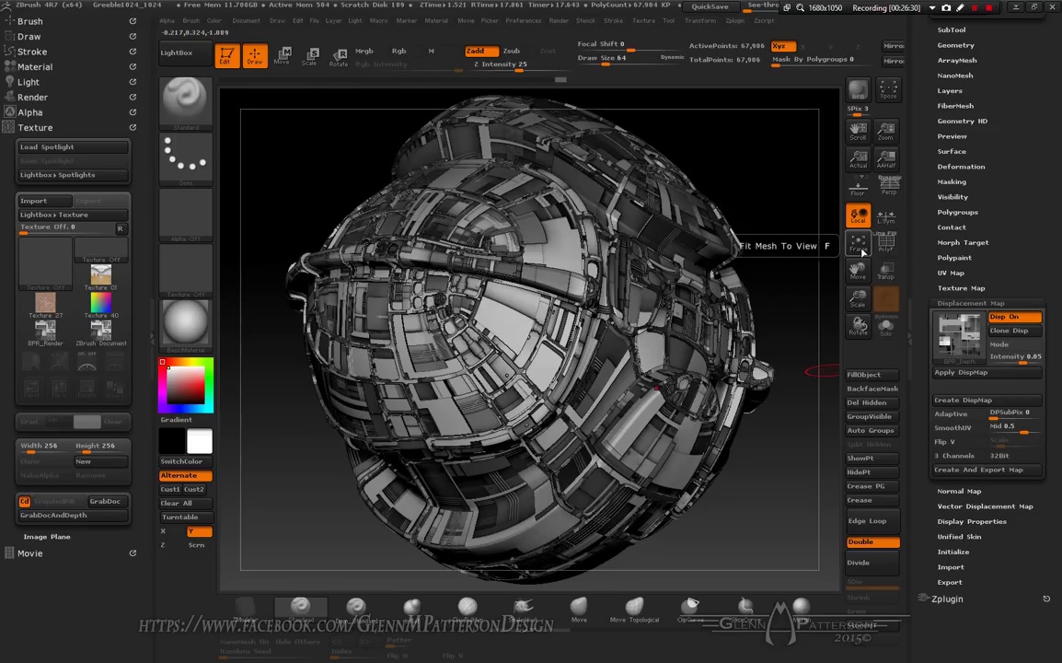
pyautogui.click(858, 249)
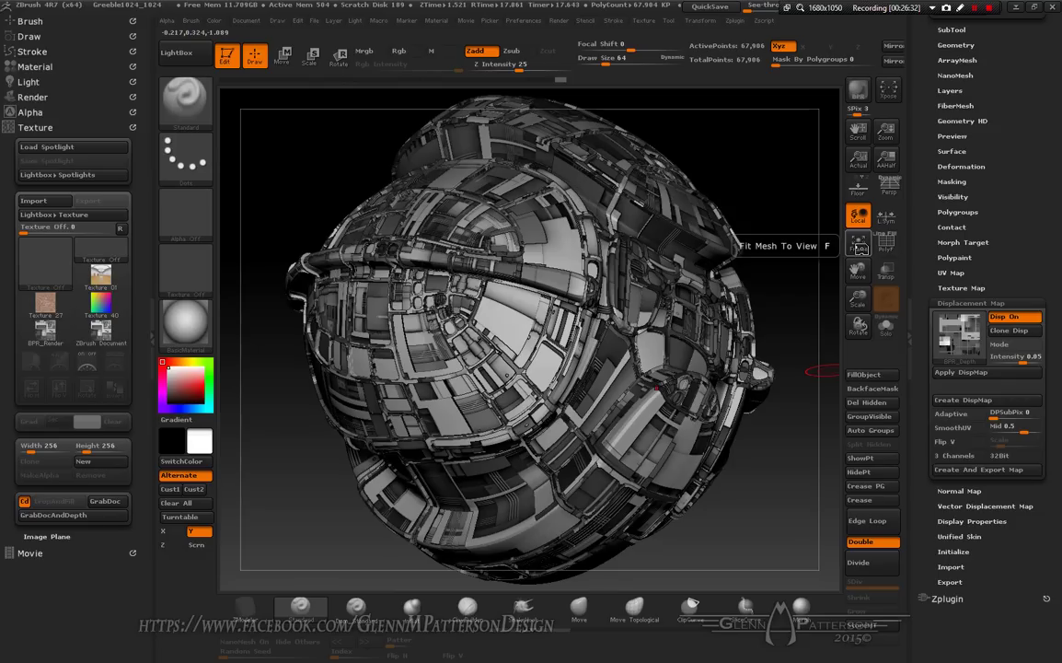